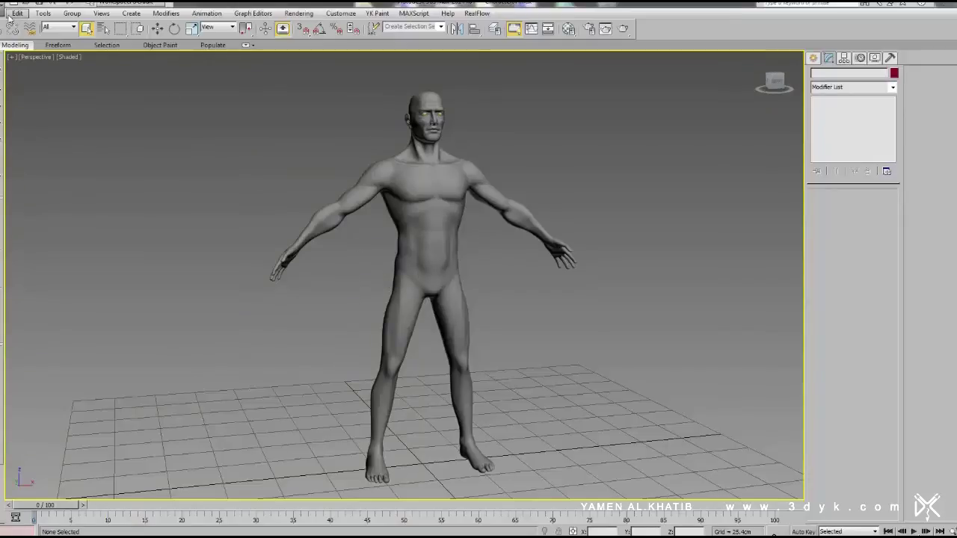
- Turn on edged-faces display with F4 and select the character mesh
key("alt+f")
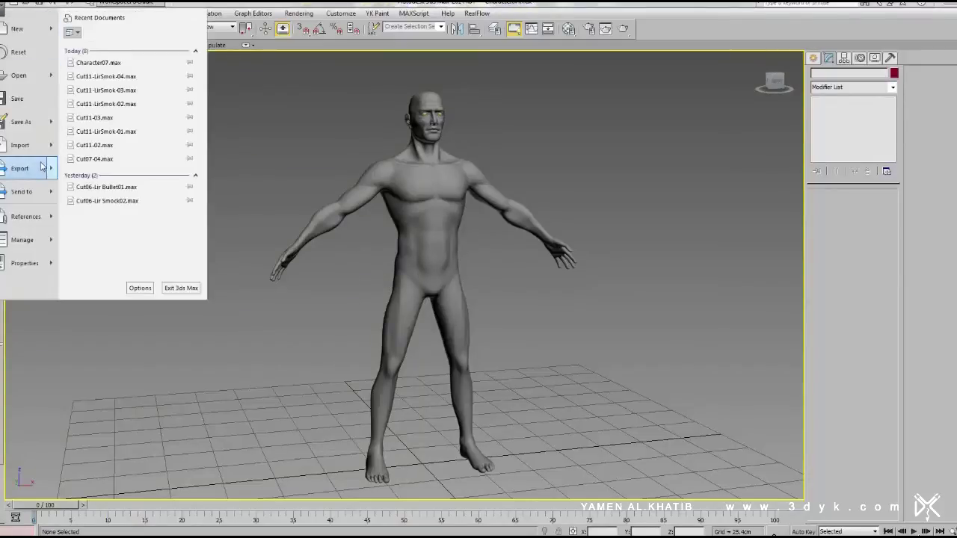
mouse_move(22, 169)
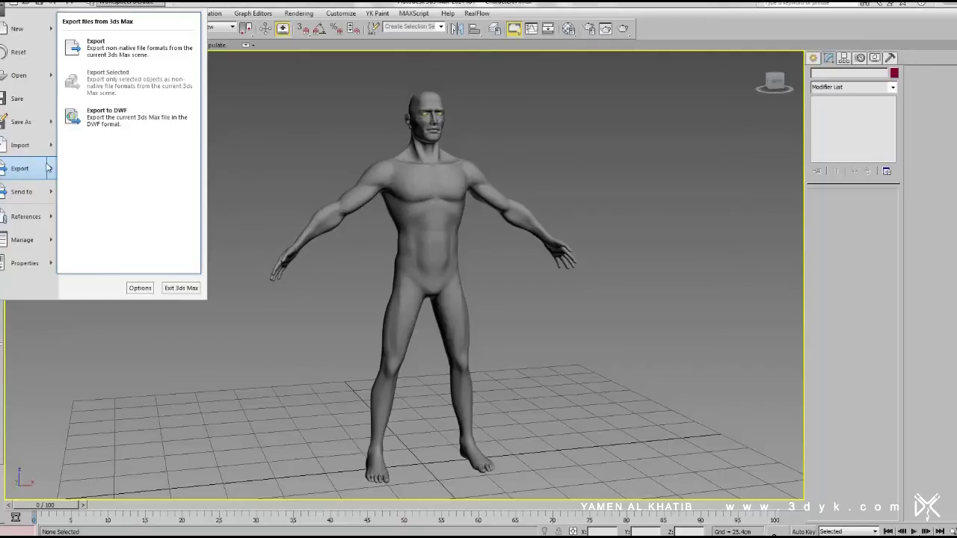
left_click(426, 243)
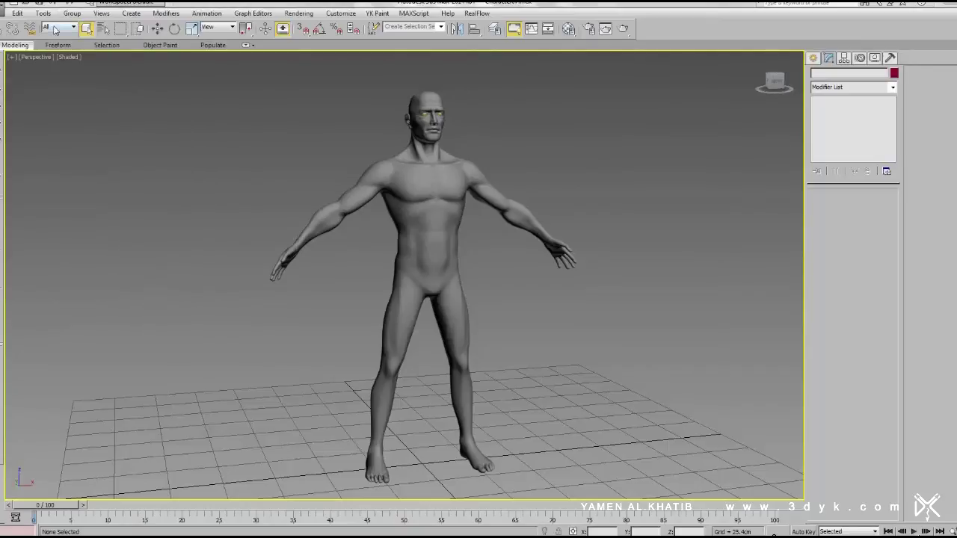
key("F4")
left_click(389, 232)
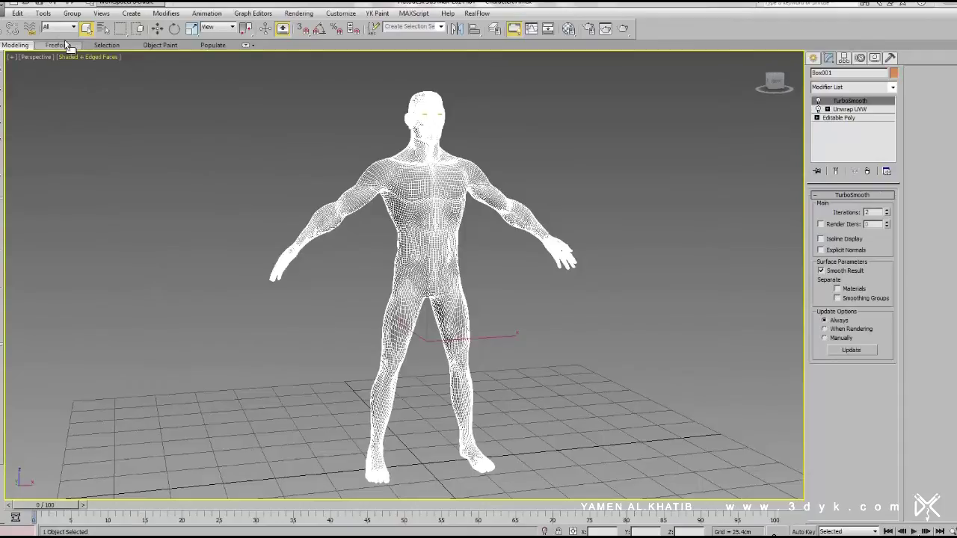
- Export the mesh as an OBJ named Character using the Mudbox preset
left_click(4, 11)
mouse_move(22, 169)
left_click(105, 82)
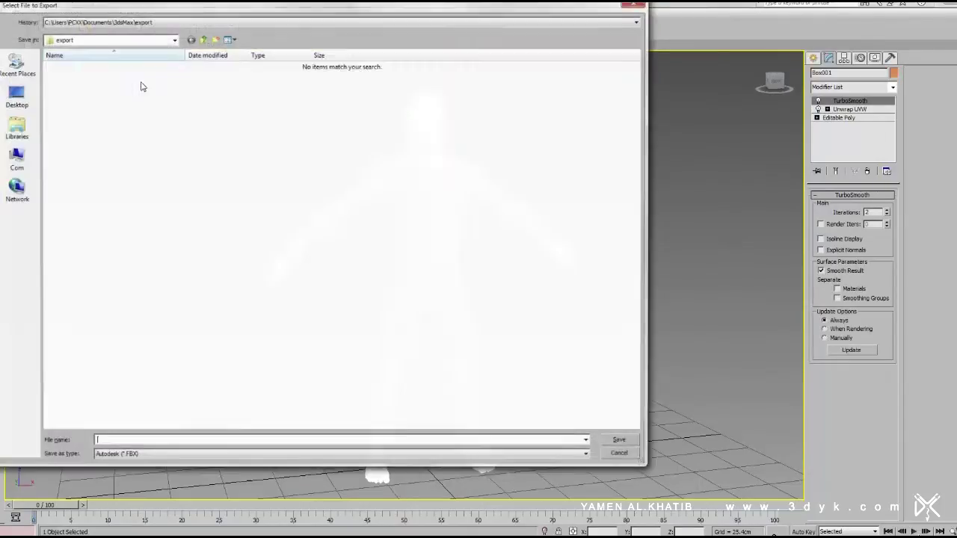
left_click(168, 456)
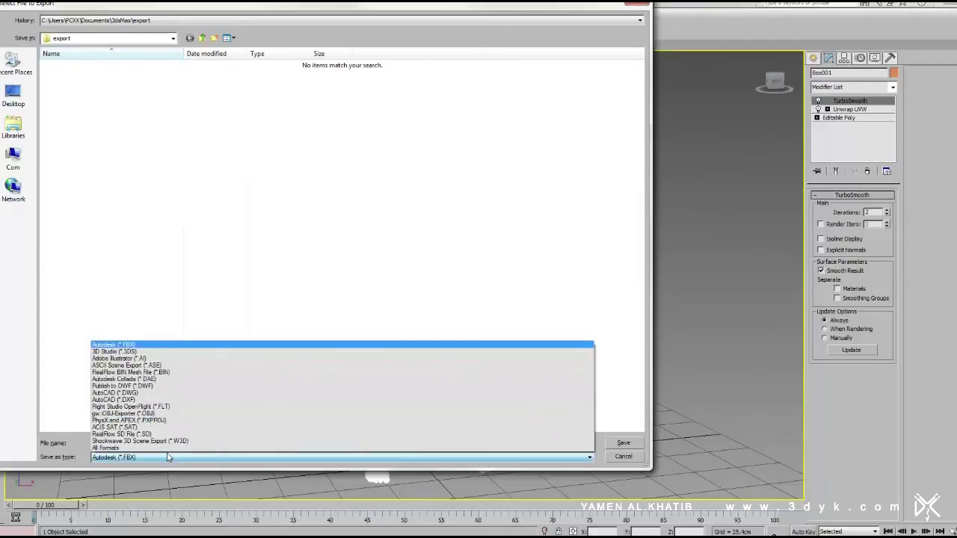
left_click(171, 414)
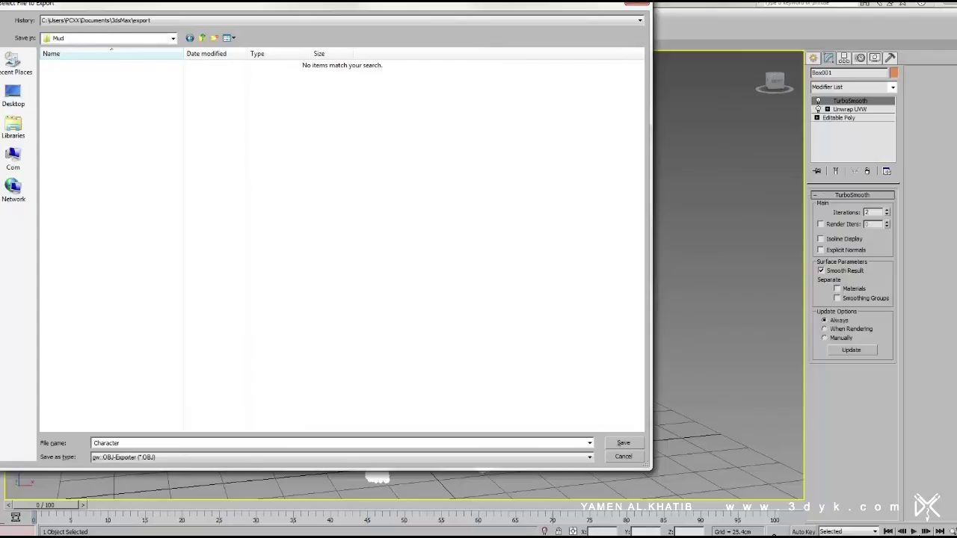
left_click(612, 445)
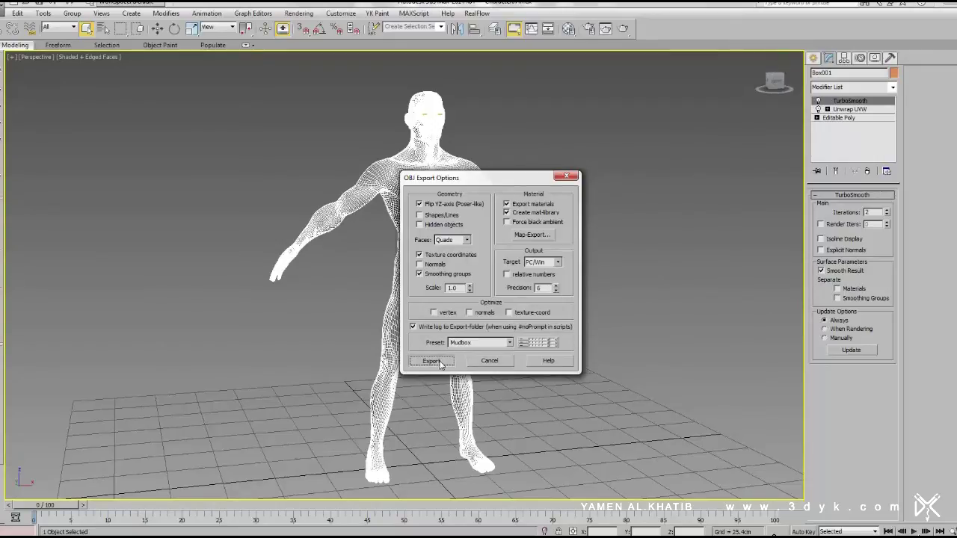
left_click(440, 363)
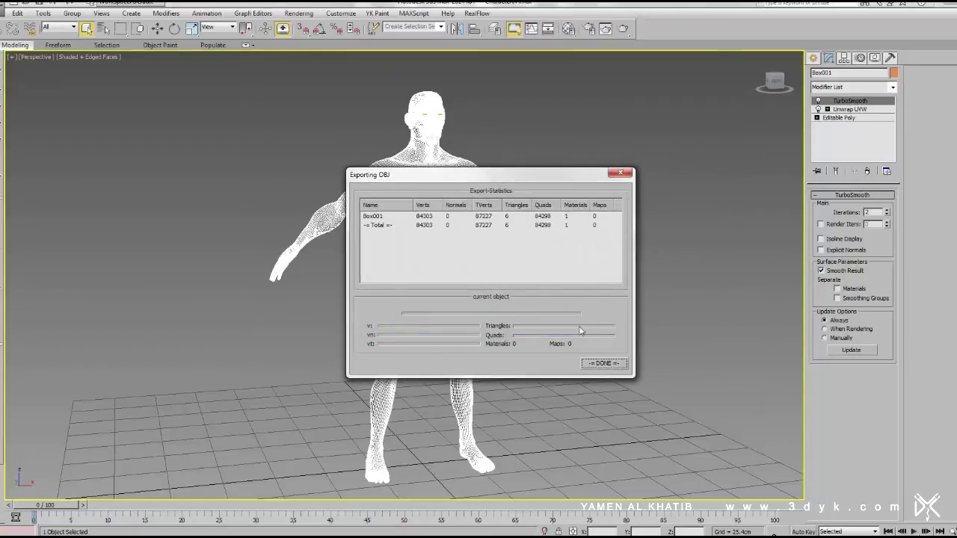
left_click(610, 363)
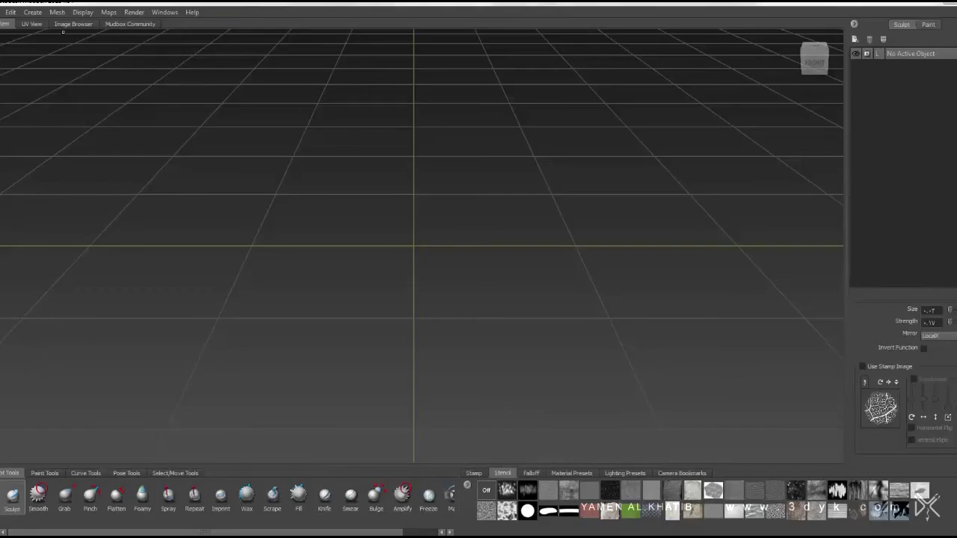
- Import the exported Character OBJ and accept the high-resolution mesh warning
left_click(4, 12)
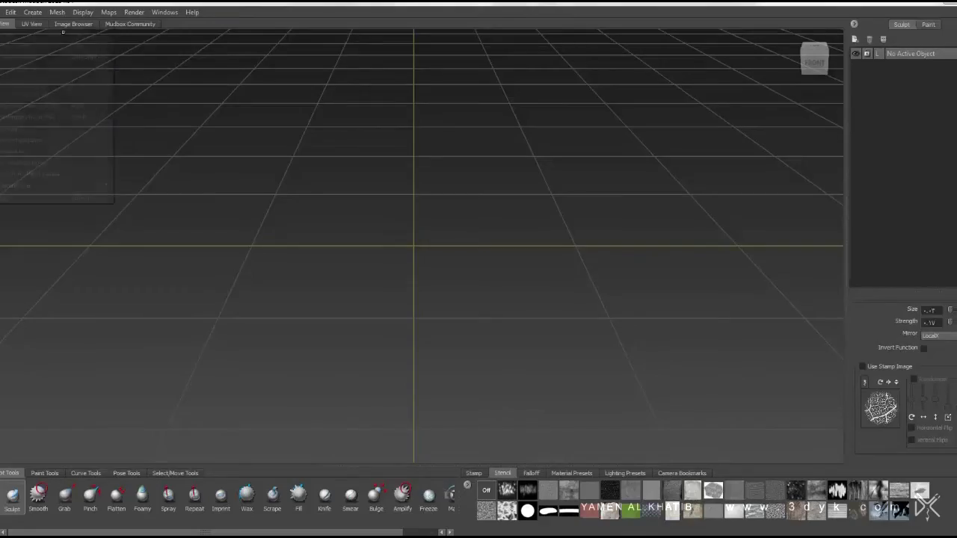
left_click(23, 42)
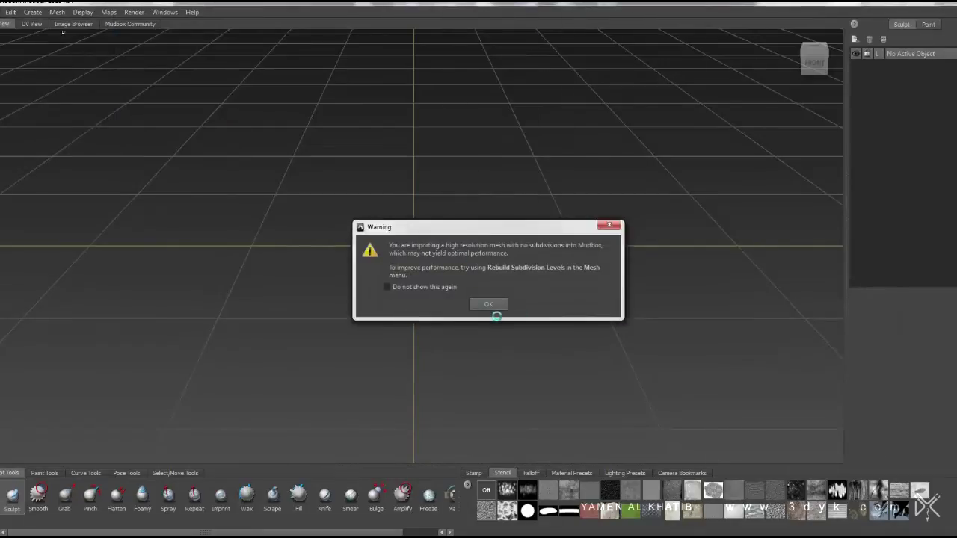
left_click(489, 304)
scroll(396, 256, "up", 3)
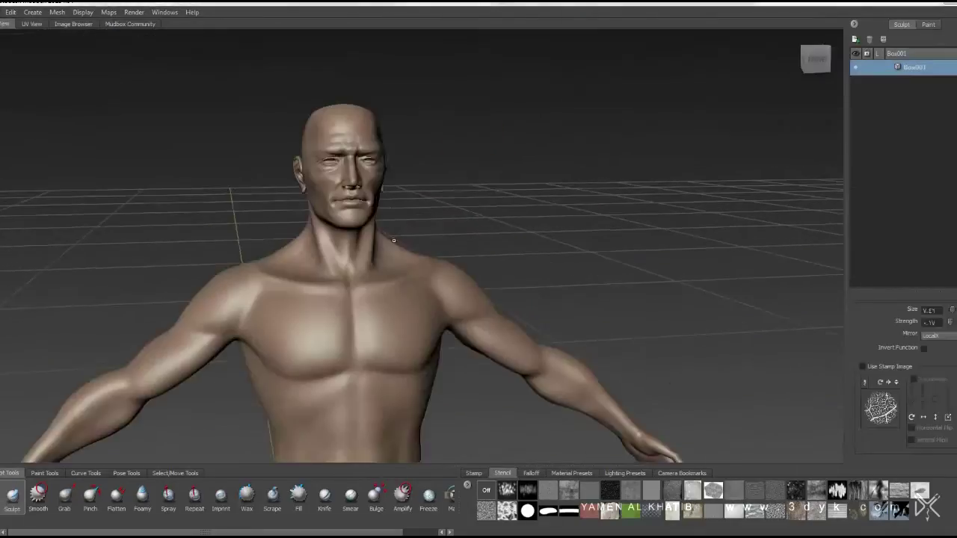
scroll(419, 251, "up", 2)
scroll(426, 248, "up", 2)
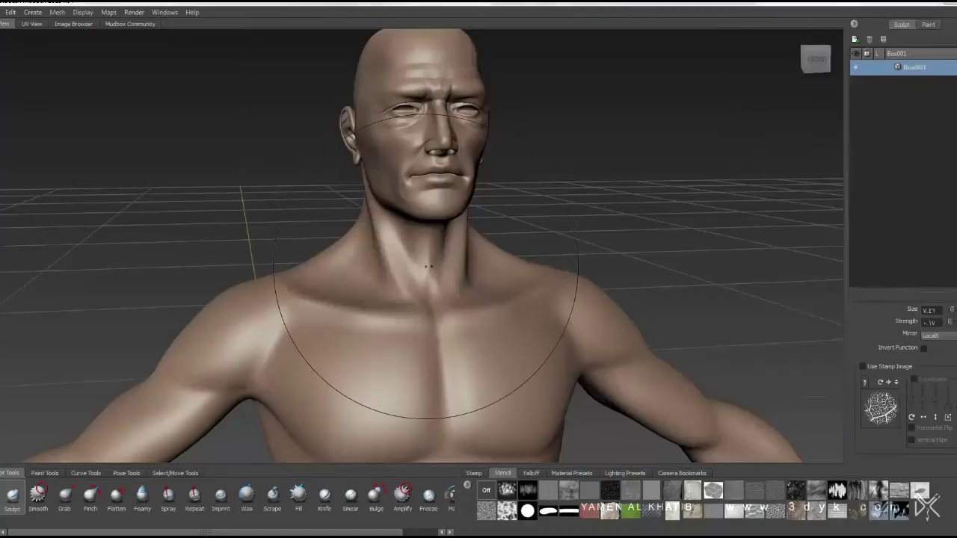
- Save the scene as a Mudbox file in the Mud folder
left_click(2, 12)
left_click(29, 46)
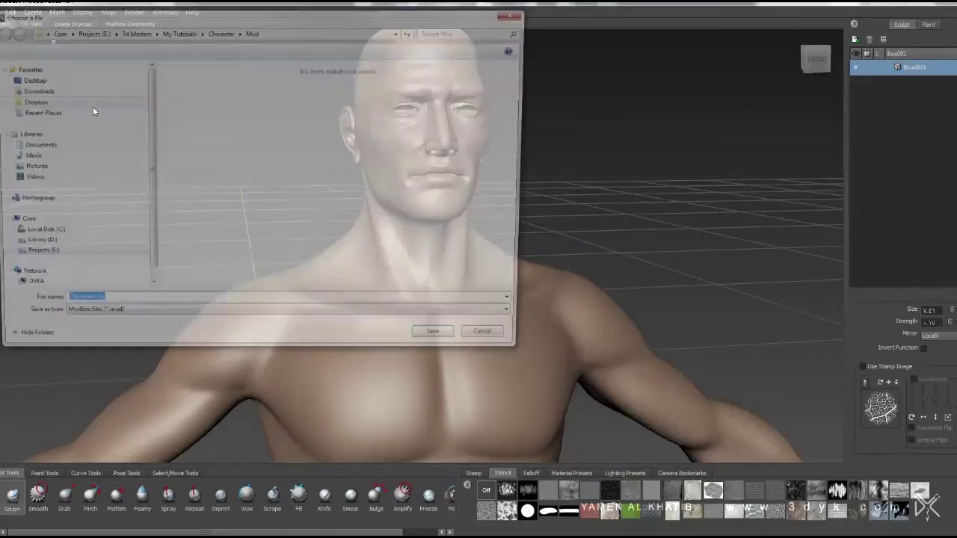
left_click(109, 308)
left_click(447, 344)
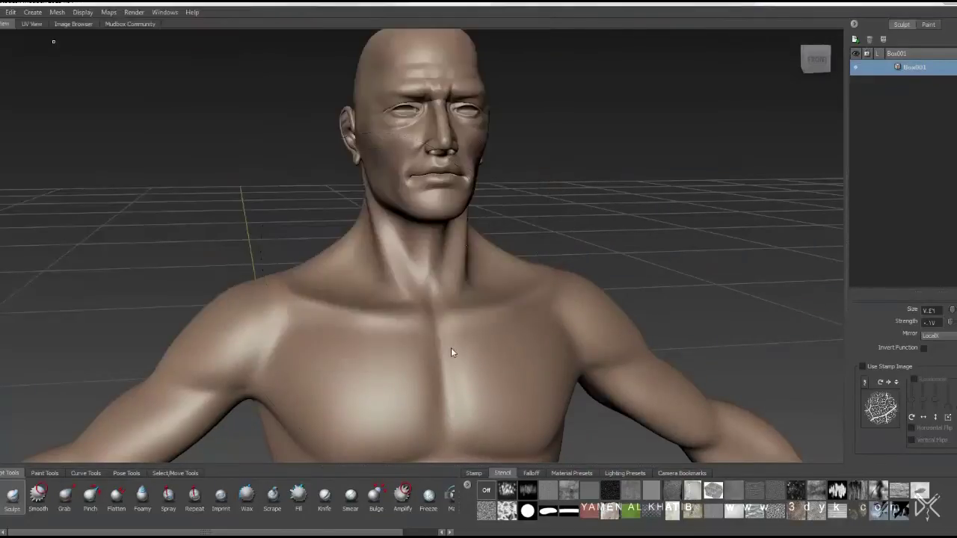
- Undo a test chest stroke and add a new subdivision level to the mesh
scroll(374, 321, "up", 3)
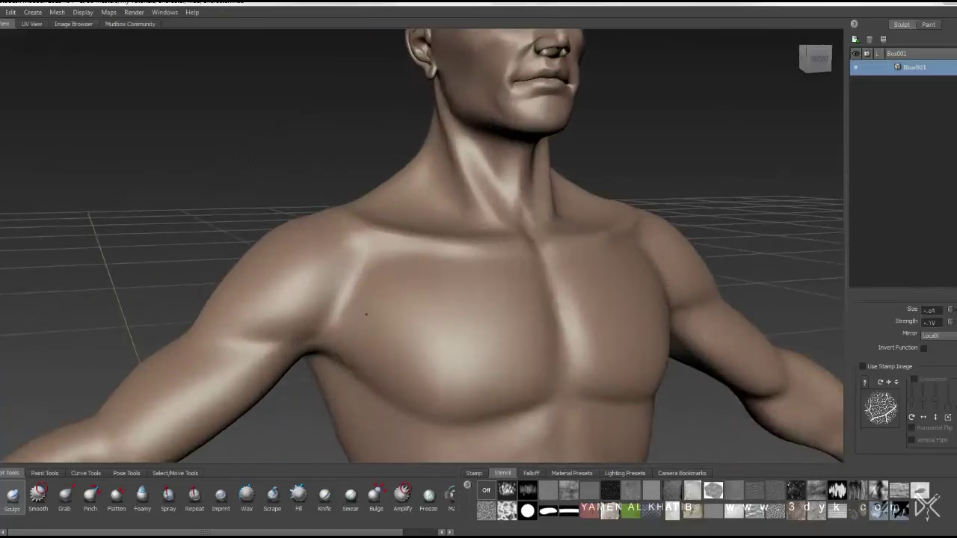
scroll(441, 299, "up", 3)
scroll(501, 276, "up", 2)
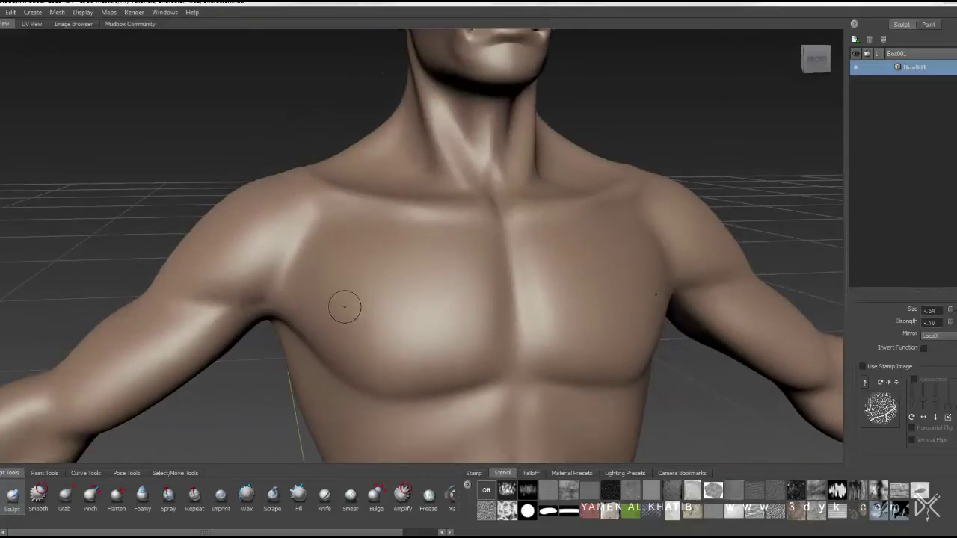
left_click_drag(437, 302, 479, 289)
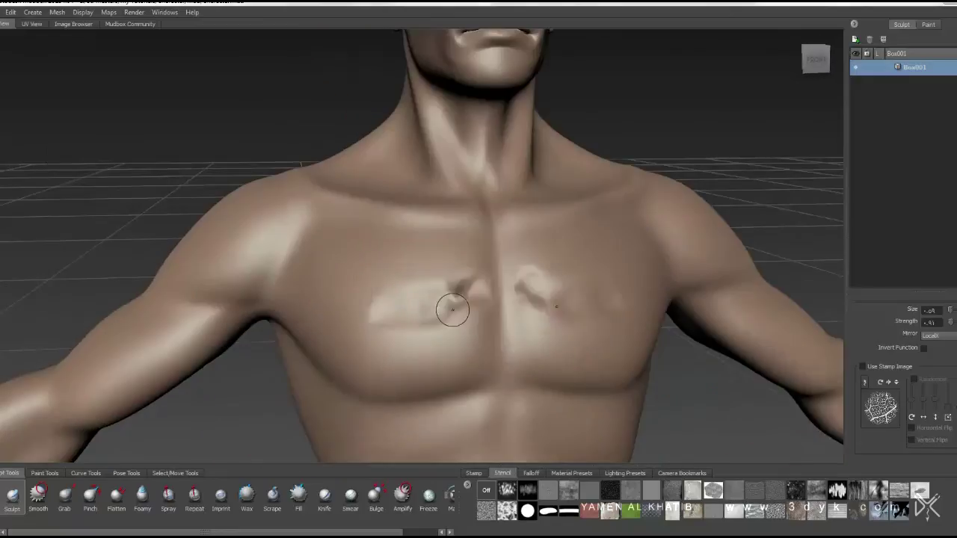
key("ctrl+z")
left_click(57, 12)
- Sculpt diagonal creases across the upper-left chest and left shoulder and upper arm
left_click_drag(426, 304, 498, 289)
mouse_move(569, 281)
left_mouse_down()
mouse_move(445, 299)
mouse_move(434, 279)
left_mouse_up()
key("ctrl+z")
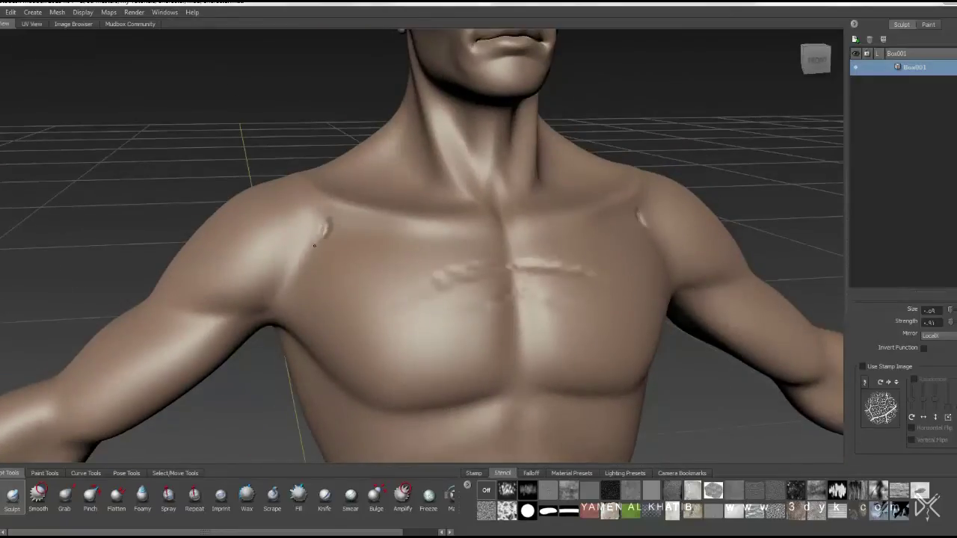
mouse_move(401, 234)
left_mouse_down()
mouse_move(419, 246)
mouse_move(390, 275)
mouse_move(335, 253)
mouse_move(228, 321)
left_mouse_up()
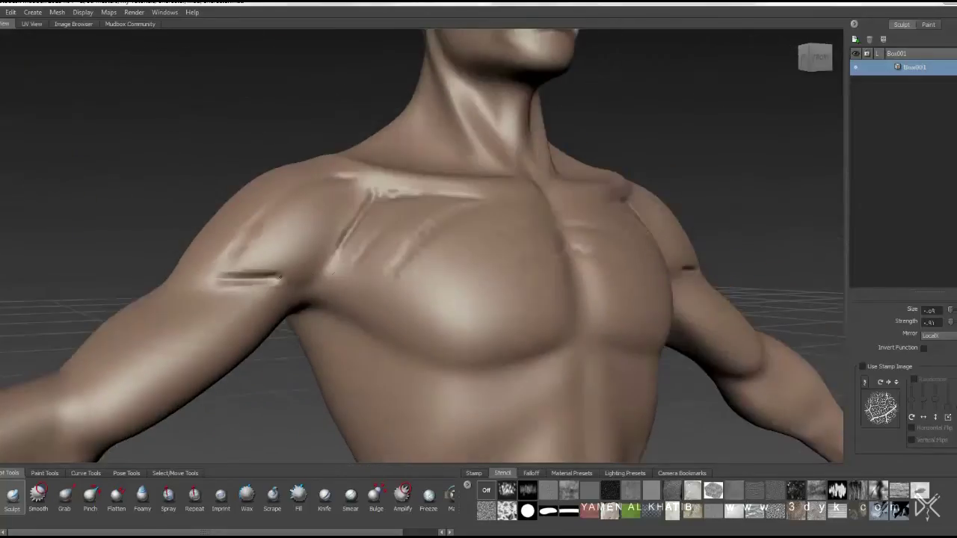
left_click_drag(291, 258, 213, 280)
- Add another stroke to the chest scar area, reviewing the chest front-on
mouse_move(317, 290)
left_mouse_down()
mouse_move(470, 314)
mouse_move(406, 371)
left_mouse_up()
left_click_drag(370, 310, 440, 325)
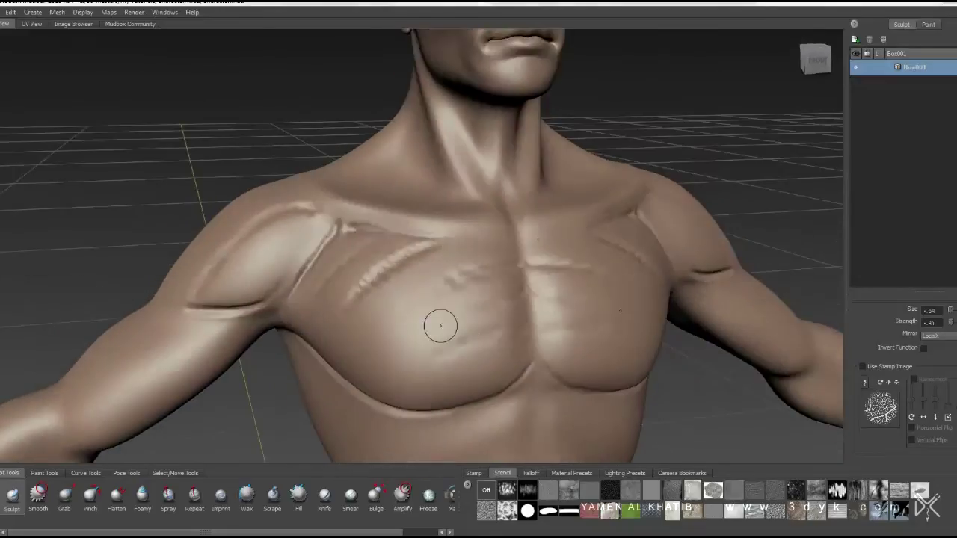
left_click_drag(467, 240, 410, 270)
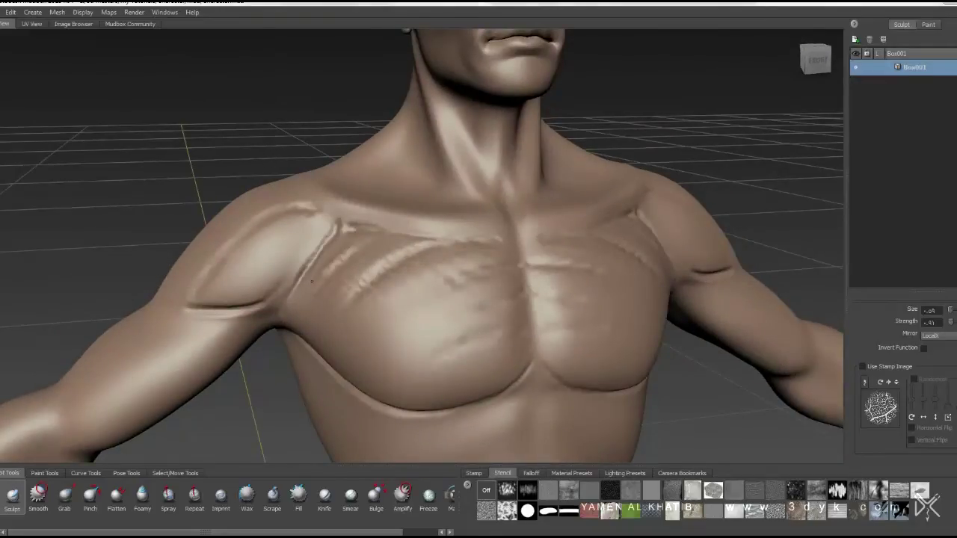
mouse_move(256, 252)
left_mouse_down()
mouse_move(321, 269)
mouse_move(392, 239)
mouse_move(428, 241)
left_mouse_up()
mouse_move(352, 279)
left_mouse_down()
mouse_move(561, 222)
mouse_move(439, 280)
mouse_move(541, 259)
mouse_move(364, 246)
mouse_move(370, 241)
mouse_move(429, 327)
mouse_move(564, 280)
left_mouse_up()
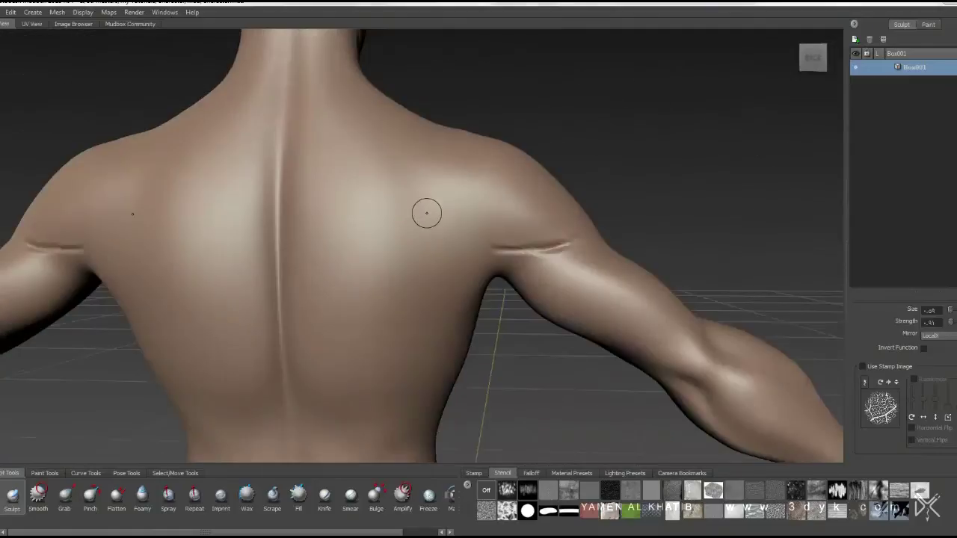
- Sculpt mirrored vertical and diagonal creases across both shoulder blades
mouse_move(419, 196)
left_mouse_down()
mouse_move(399, 288)
mouse_move(394, 260)
left_mouse_up()
left_click_drag(434, 179, 352, 279)
mouse_move(449, 224)
left_mouse_down()
mouse_move(343, 303)
mouse_move(441, 223)
mouse_move(367, 212)
mouse_move(356, 325)
left_mouse_up()
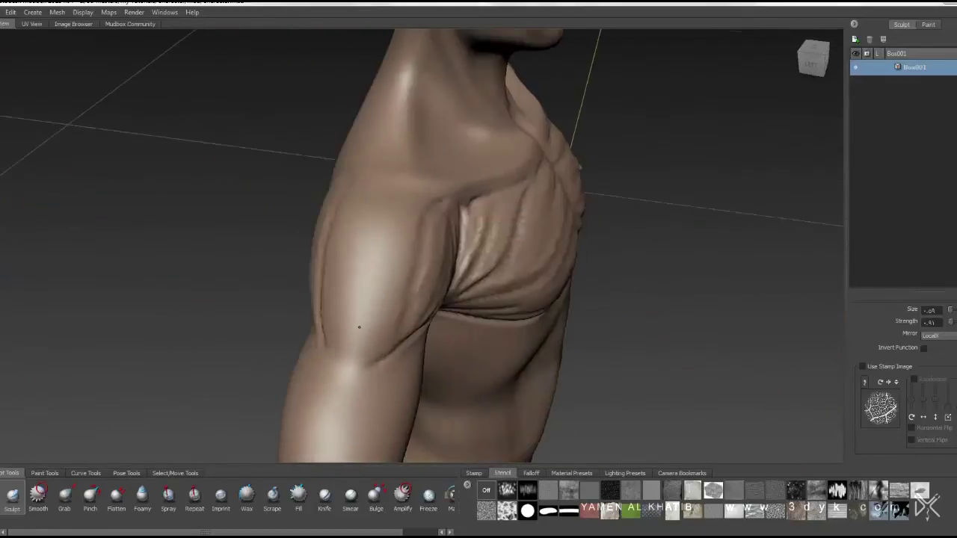
- Carve grooves along the back of the neck and soften the back near the spine
mouse_move(410, 194)
left_mouse_down()
mouse_move(383, 271)
mouse_move(333, 288)
mouse_move(369, 216)
left_mouse_up()
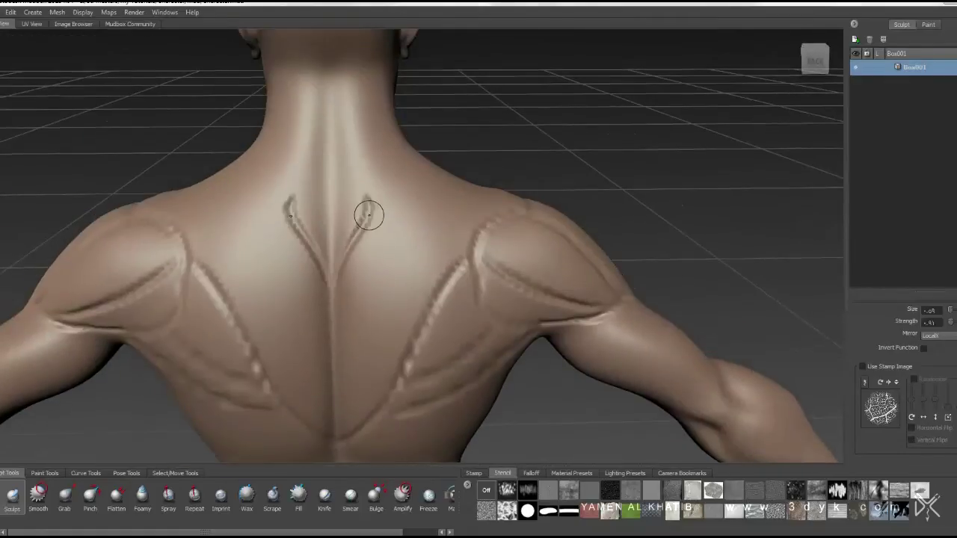
left_click_drag(343, 159, 333, 101)
mouse_move(322, 183)
left_mouse_down()
mouse_move(307, 216)
mouse_move(329, 269)
left_mouse_up()
mouse_move(344, 97)
left_mouse_down()
mouse_move(357, 151)
mouse_move(396, 217)
mouse_move(405, 210)
left_mouse_up()
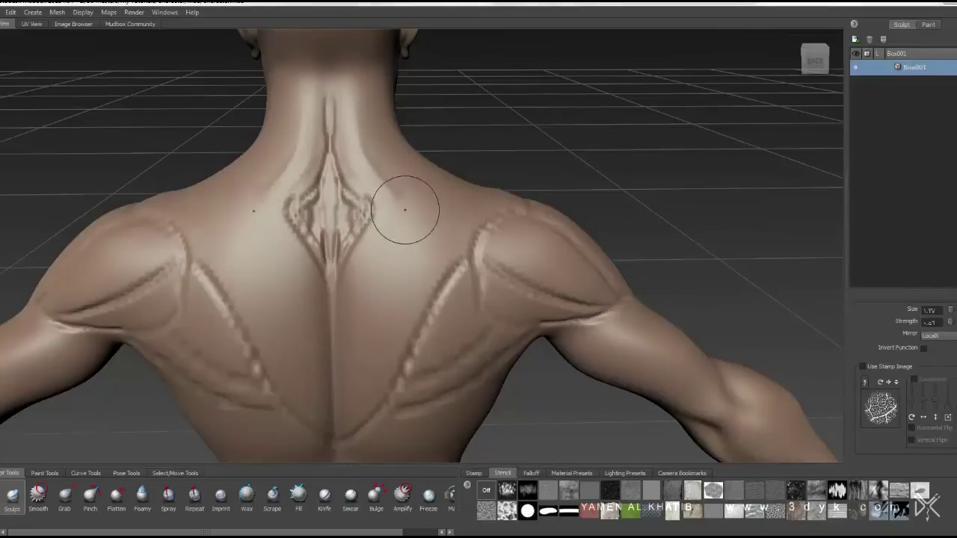
left_click_drag(452, 237, 352, 379)
mouse_move(436, 234)
left_mouse_down()
mouse_move(385, 273)
mouse_move(438, 229)
mouse_move(471, 284)
mouse_move(352, 235)
mouse_move(335, 299)
mouse_move(306, 277)
mouse_move(382, 234)
mouse_move(421, 263)
mouse_move(442, 181)
mouse_move(447, 230)
left_mouse_up()
- Inspect the chest and neck creases from several angles, then switch to the Smooth brush
mouse_move(465, 269)
left_mouse_down()
mouse_move(391, 289)
mouse_move(449, 208)
left_mouse_up()
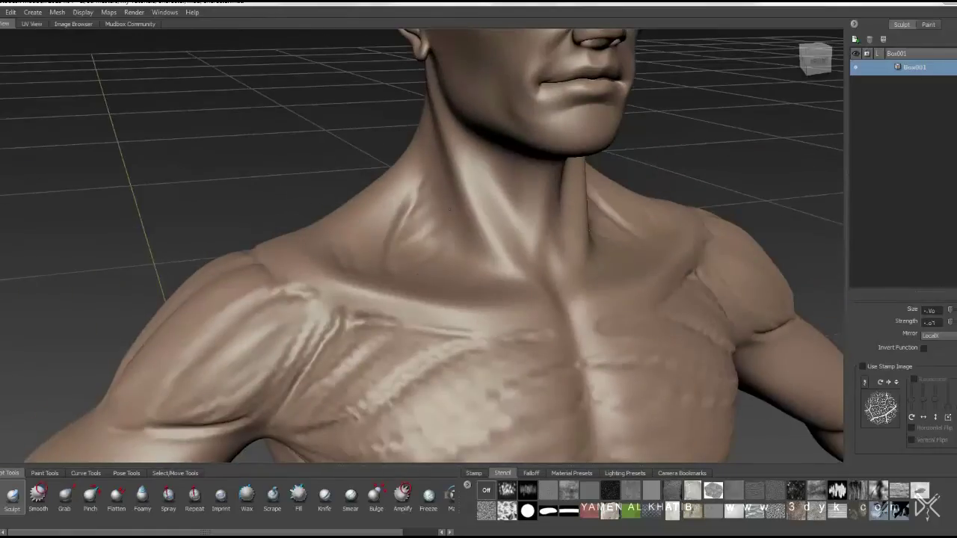
left_click_drag(497, 266, 466, 226)
mouse_move(438, 128)
left_mouse_down()
mouse_move(502, 199)
mouse_move(460, 230)
mouse_move(621, 120)
left_mouse_up()
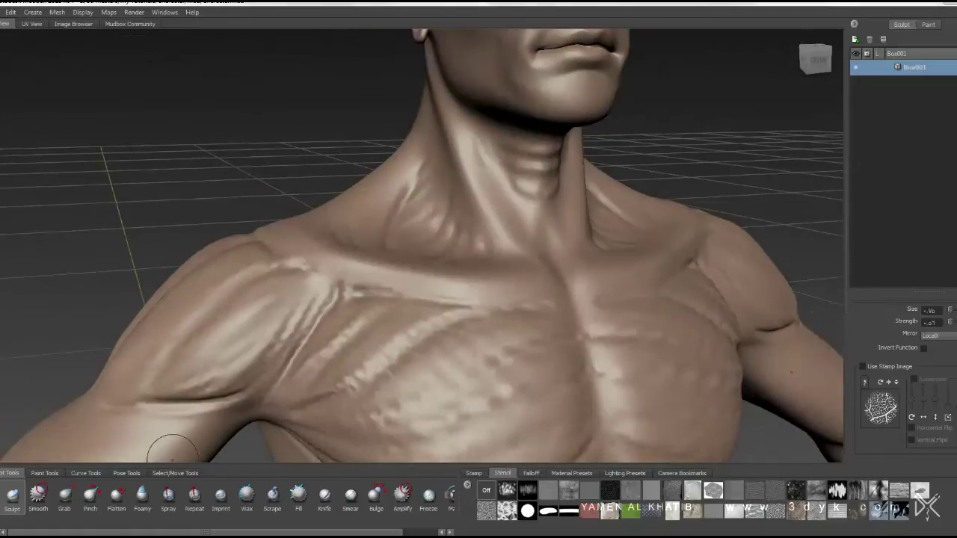
mouse_move(356, 285)
left_mouse_down()
mouse_move(453, 250)
mouse_move(464, 331)
mouse_move(525, 312)
left_mouse_up()
mouse_move(444, 301)
left_mouse_down()
mouse_move(449, 246)
mouse_move(432, 97)
left_mouse_up()
left_click_drag(490, 202, 471, 324)
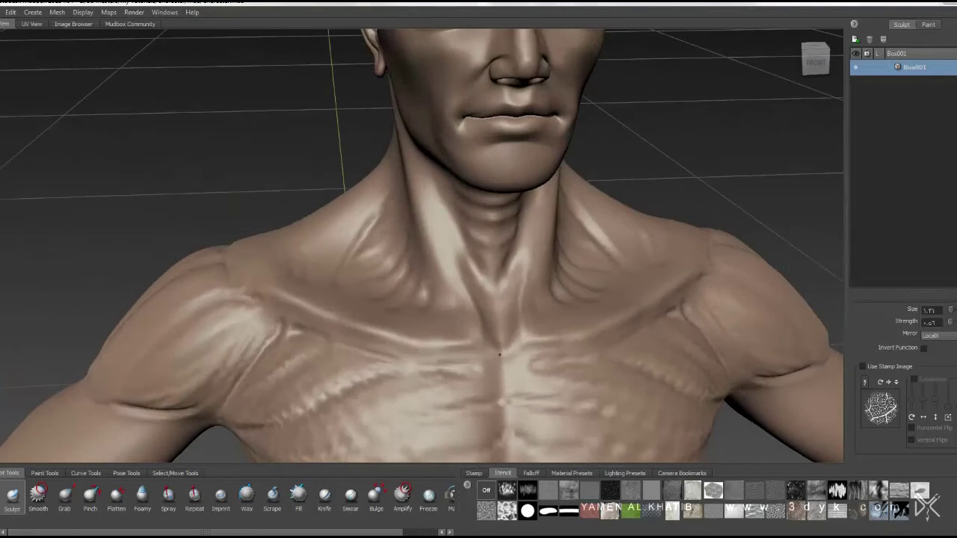
mouse_move(500, 355)
left_mouse_down()
mouse_move(481, 332)
mouse_move(481, 309)
mouse_move(486, 325)
mouse_move(489, 310)
mouse_move(466, 336)
mouse_move(564, 258)
mouse_move(402, 176)
left_mouse_up()
key("shift")
- Smooth the lower chest, the upper-back groove lines and the neck ridges
left_click_drag(421, 292, 555, 199)
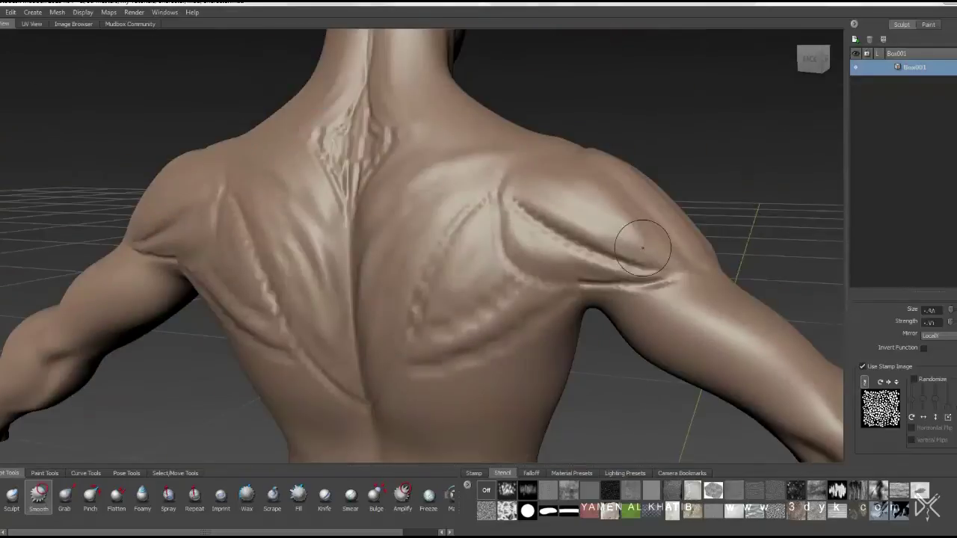
left_click_drag(643, 248, 639, 287)
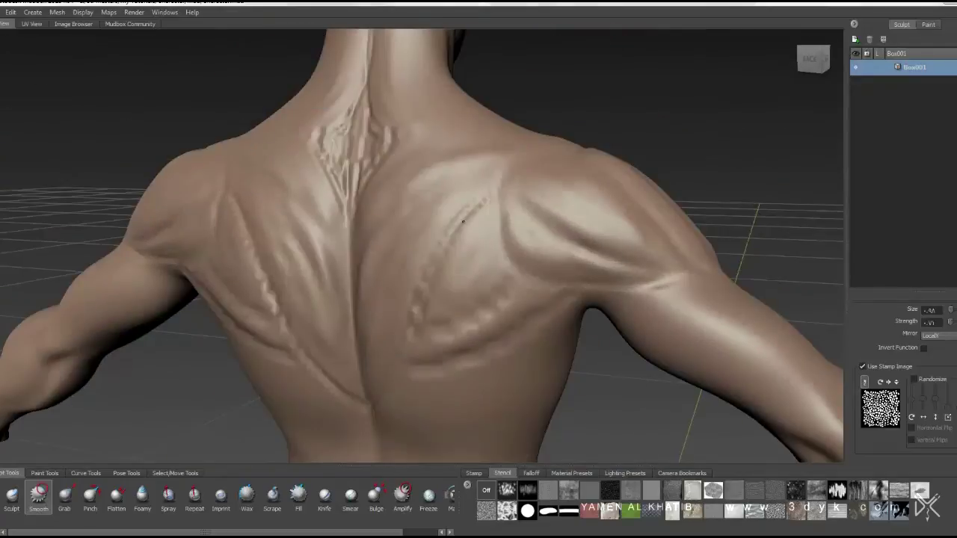
left_click_drag(464, 221, 434, 302)
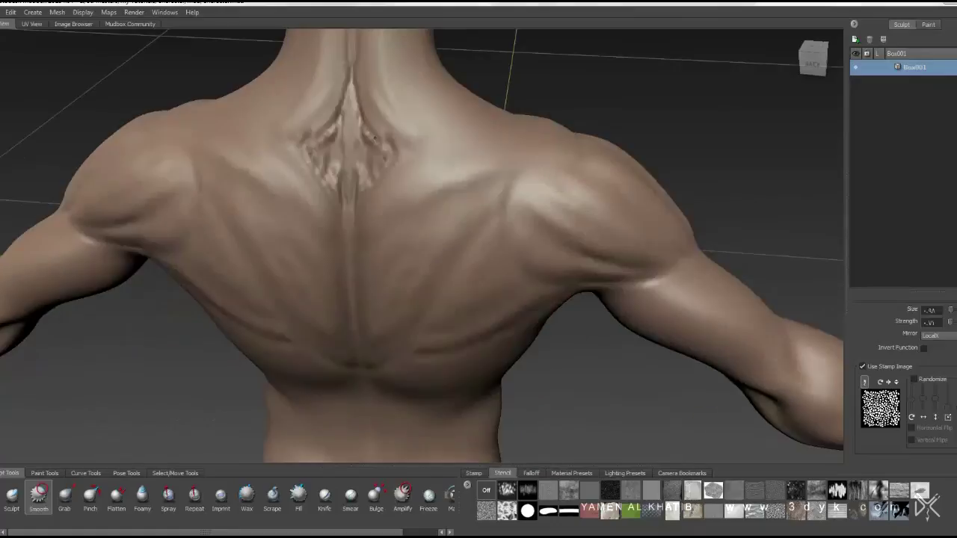
left_click_drag(333, 180, 372, 122)
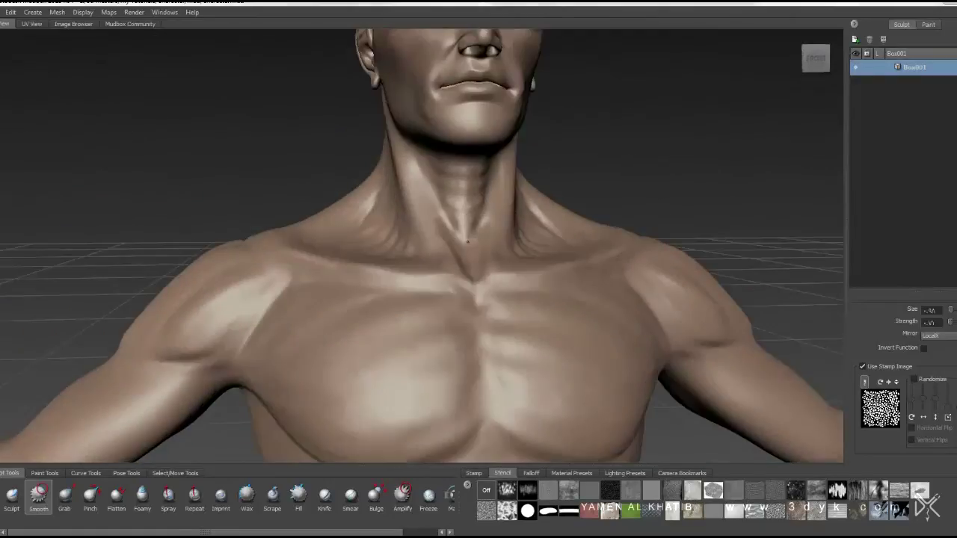
mouse_move(468, 241)
left_mouse_down()
mouse_move(388, 312)
mouse_move(480, 242)
left_mouse_up()
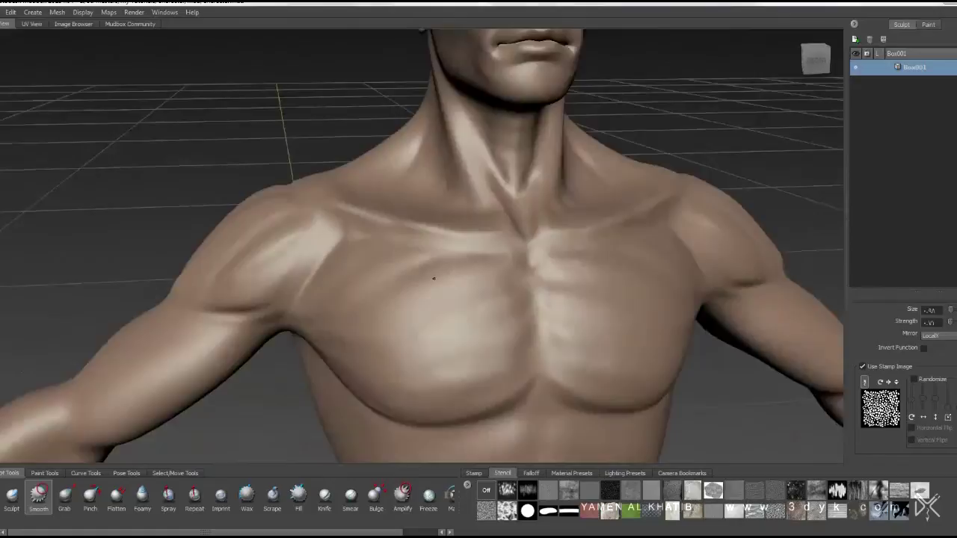
- Add a higher subdivision level with Shift+D and turn the view to the upper back
key("shift+d")
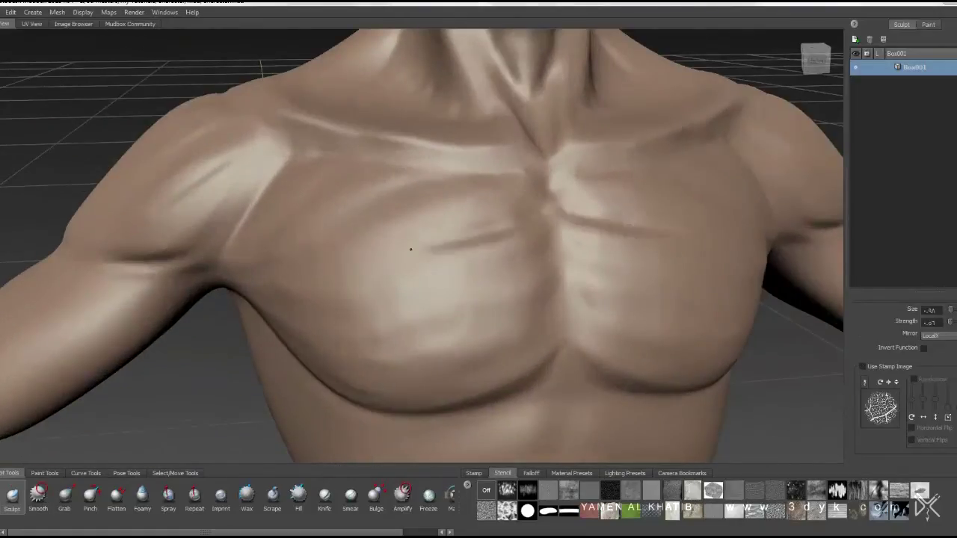
left_click_drag(542, 217, 513, 204)
mouse_move(348, 310)
left_mouse_down()
mouse_move(377, 195)
mouse_move(406, 160)
mouse_move(485, 275)
mouse_move(348, 262)
left_mouse_up()
mouse_move(435, 212)
left_mouse_down()
mouse_move(513, 220)
mouse_move(453, 264)
mouse_move(444, 252)
mouse_move(561, 209)
mouse_move(495, 203)
left_mouse_up()
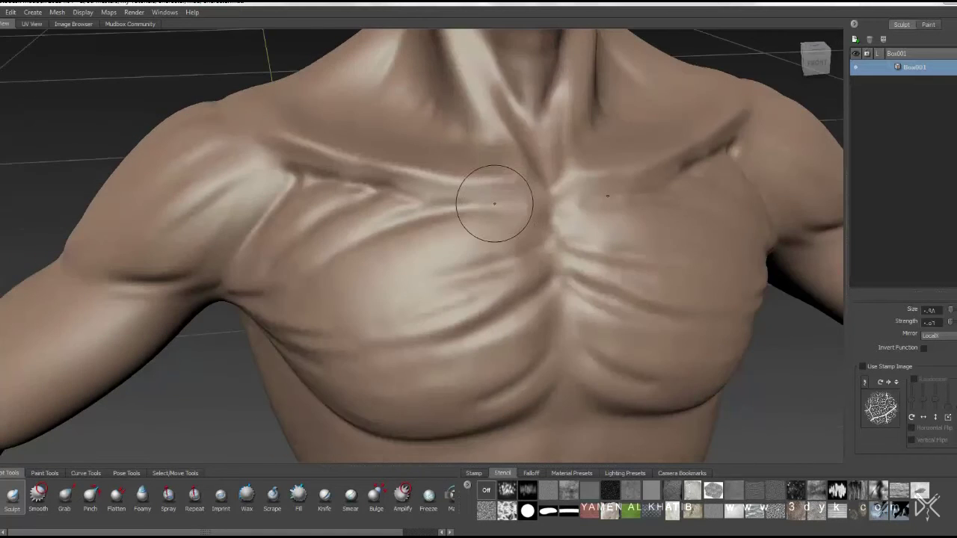
mouse_move(373, 281)
left_mouse_down()
mouse_move(573, 203)
mouse_move(516, 254)
mouse_move(419, 247)
mouse_move(453, 216)
mouse_move(434, 258)
mouse_move(472, 227)
mouse_move(360, 175)
mouse_move(378, 217)
mouse_move(332, 356)
mouse_move(348, 269)
mouse_move(316, 278)
mouse_move(335, 208)
left_mouse_up()
mouse_move(463, 149)
left_mouse_down()
mouse_move(496, 192)
mouse_move(502, 143)
mouse_move(449, 122)
mouse_move(583, 225)
mouse_move(367, 161)
left_mouse_up()
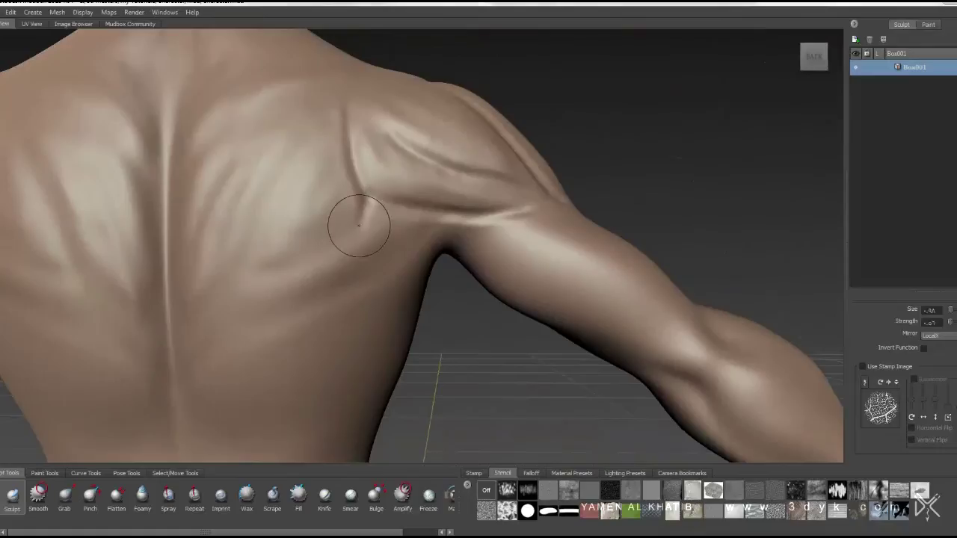
mouse_move(375, 208)
left_mouse_down()
mouse_move(364, 235)
mouse_move(426, 202)
mouse_move(381, 284)
mouse_move(403, 270)
mouse_move(384, 246)
mouse_move(311, 279)
left_mouse_up()
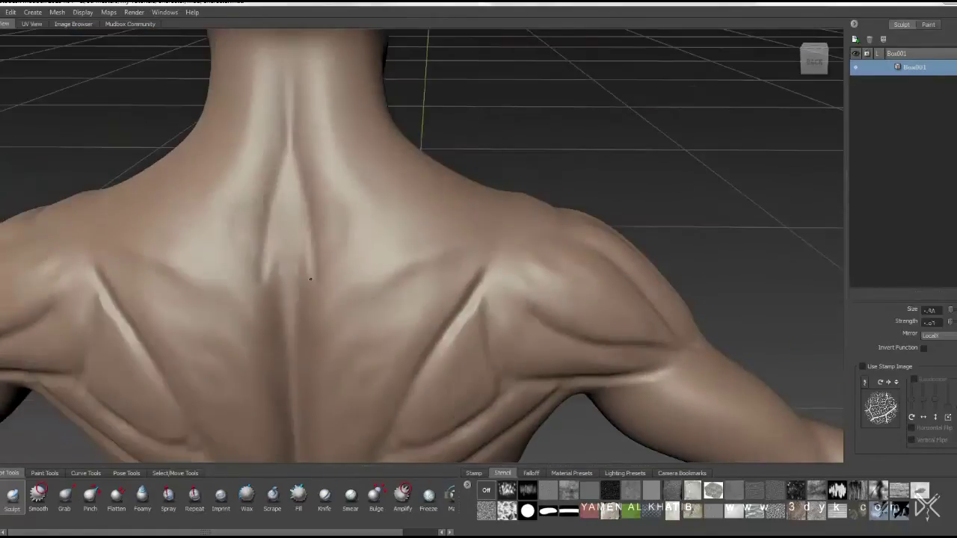
- Stamp a ridge pattern onto the back of the neck and review the shoulder
mouse_move(337, 237)
left_mouse_down()
mouse_move(321, 225)
mouse_move(454, 257)
left_mouse_up()
mouse_move(247, 240)
left_mouse_down()
mouse_move(293, 177)
mouse_move(433, 214)
mouse_move(499, 252)
mouse_move(496, 243)
left_mouse_up()
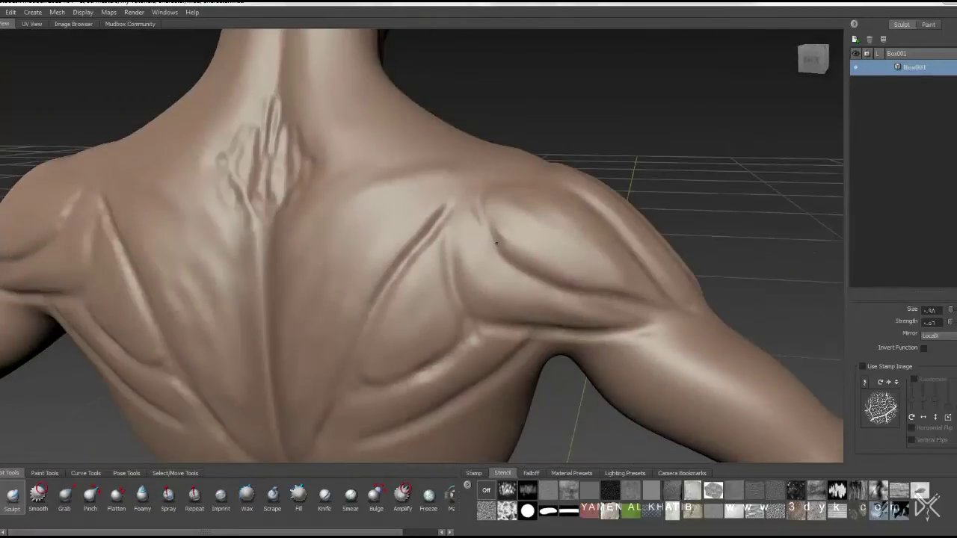
left_click_drag(481, 185, 433, 285)
mouse_move(594, 262)
left_mouse_down()
mouse_move(369, 178)
mouse_move(401, 282)
mouse_move(385, 278)
mouse_move(475, 294)
mouse_move(460, 245)
left_mouse_up()
mouse_move(395, 239)
left_mouse_down()
mouse_move(333, 182)
mouse_move(471, 202)
mouse_move(420, 243)
left_mouse_up()
- Soften the chest and upper-back striations with the stamp-enabled Smooth brush
key("2")
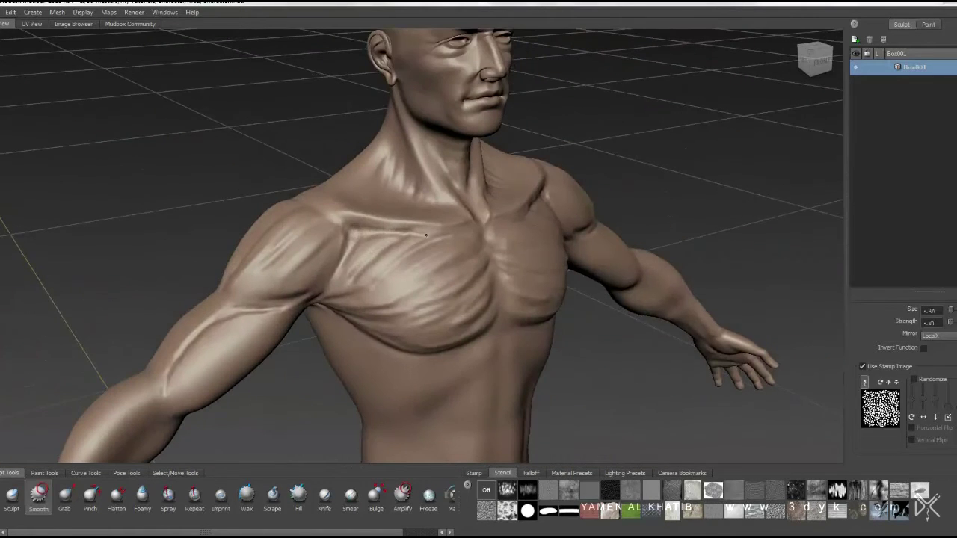
left_click_drag(327, 298, 466, 225)
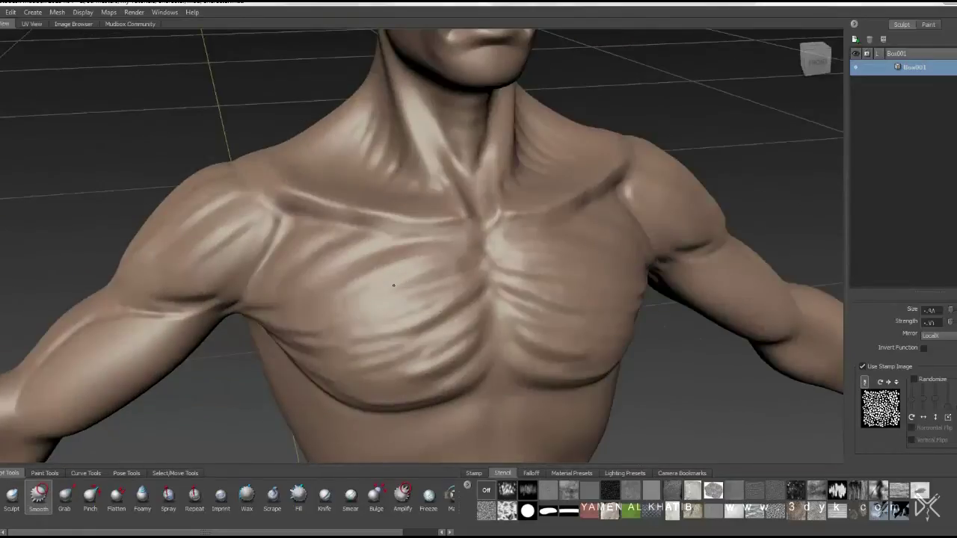
mouse_move(482, 303)
left_mouse_down()
mouse_move(449, 246)
mouse_move(266, 242)
mouse_move(292, 219)
left_mouse_up()
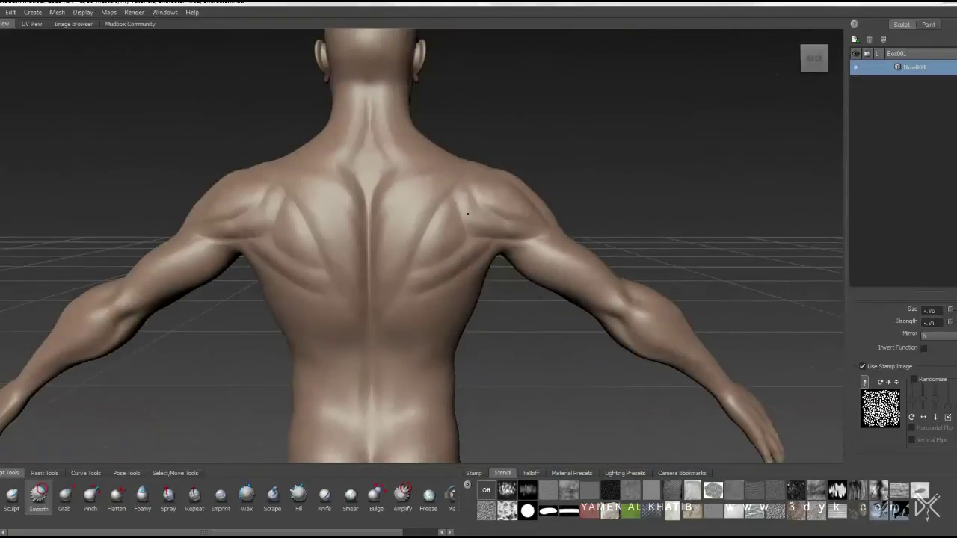
left_click_drag(433, 234, 428, 268)
left_click_drag(377, 342, 418, 313)
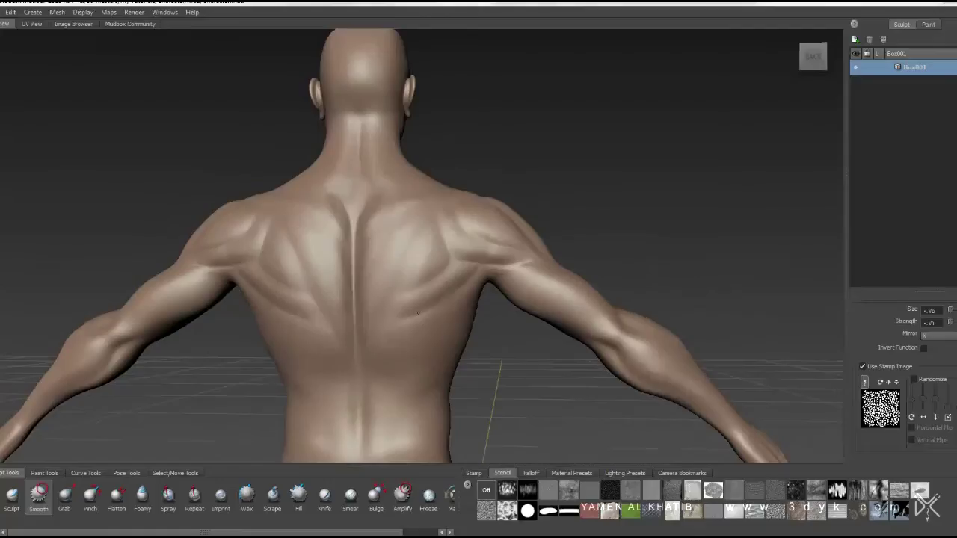
mouse_move(530, 266)
left_mouse_down()
mouse_move(421, 220)
mouse_move(359, 97)
left_mouse_up()
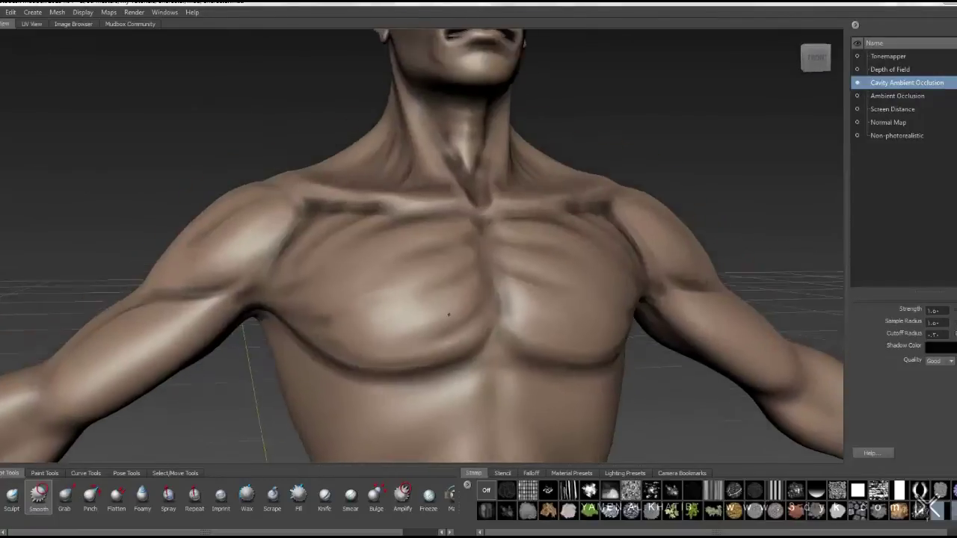
- Sculpt renewed striations on the chest and collarbone with the stamp brush
left_click_drag(482, 451, 427, 240)
key("1")
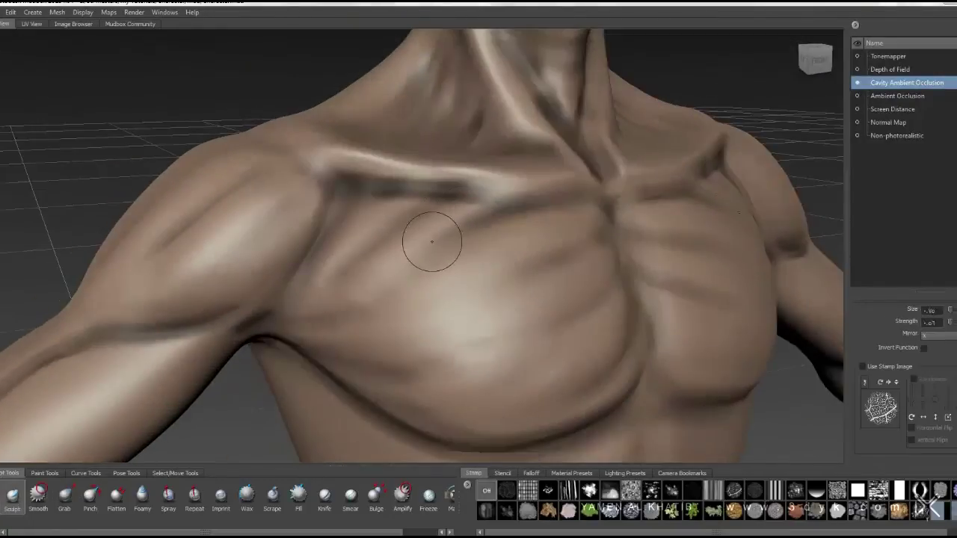
left_click_drag(331, 267, 494, 236)
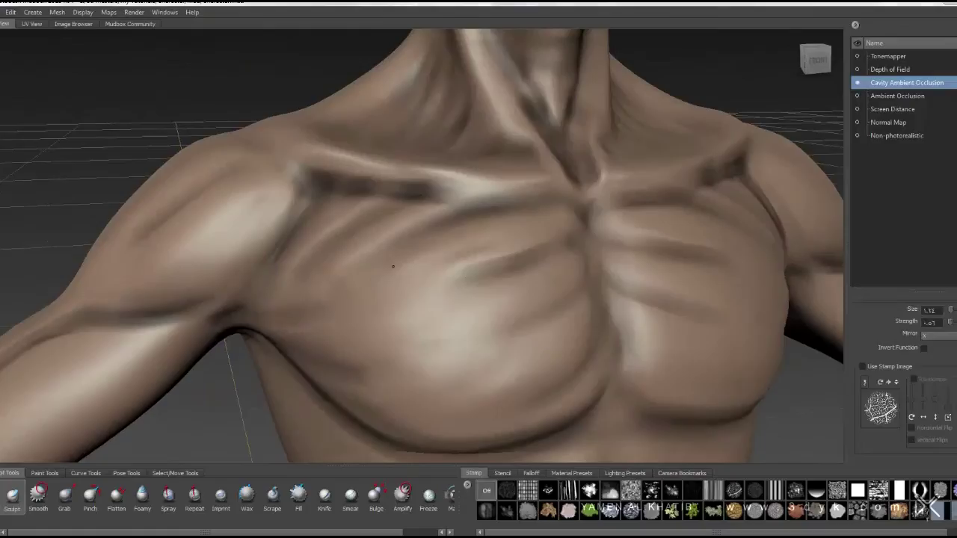
left_click_drag(393, 265, 492, 203)
mouse_move(474, 267)
left_mouse_down()
mouse_move(437, 285)
mouse_move(454, 300)
mouse_move(573, 192)
mouse_move(548, 245)
mouse_move(450, 280)
left_mouse_up()
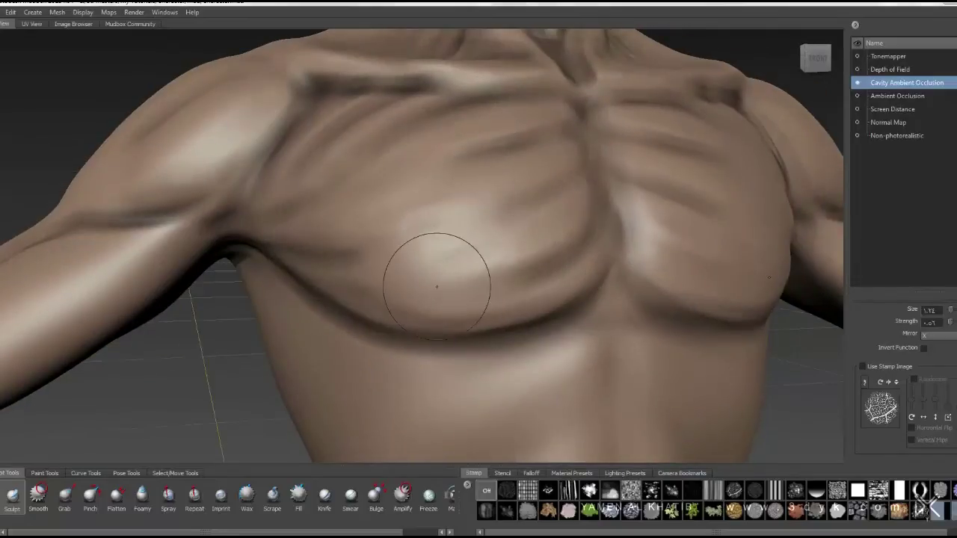
left_click_drag(347, 283, 429, 167)
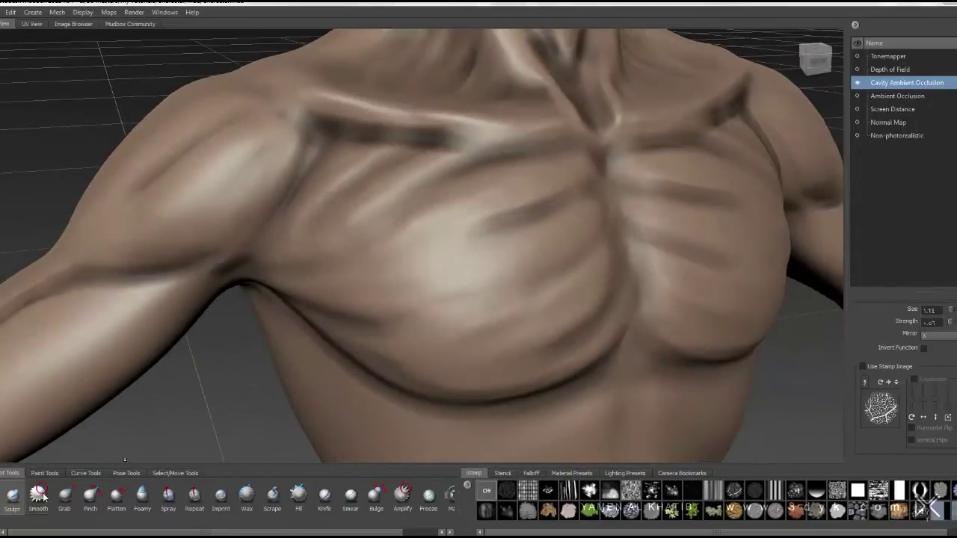
- Smooth the chest ridges and turn the view to the back of the shoulder
key("shift")
left_click_drag(537, 181, 445, 202)
mouse_move(509, 240)
left_mouse_down()
mouse_move(461, 232)
mouse_move(457, 192)
left_mouse_up()
mouse_move(377, 195)
left_mouse_down()
mouse_move(238, 277)
mouse_move(560, 294)
left_mouse_up()
- Build stamped vein-like ridges over the shoulder and upper arm
key("1")
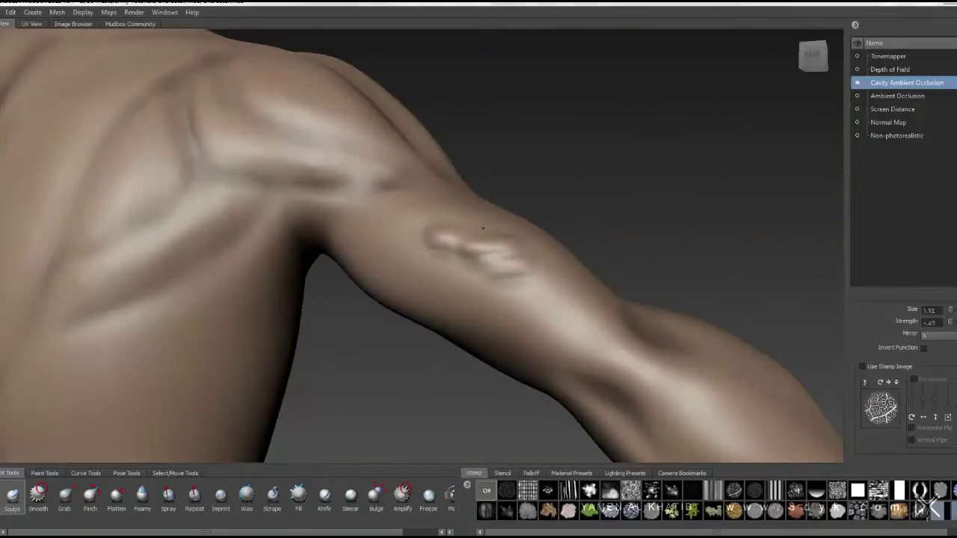
left_click_drag(483, 228, 502, 269)
left_click_drag(506, 225, 487, 276)
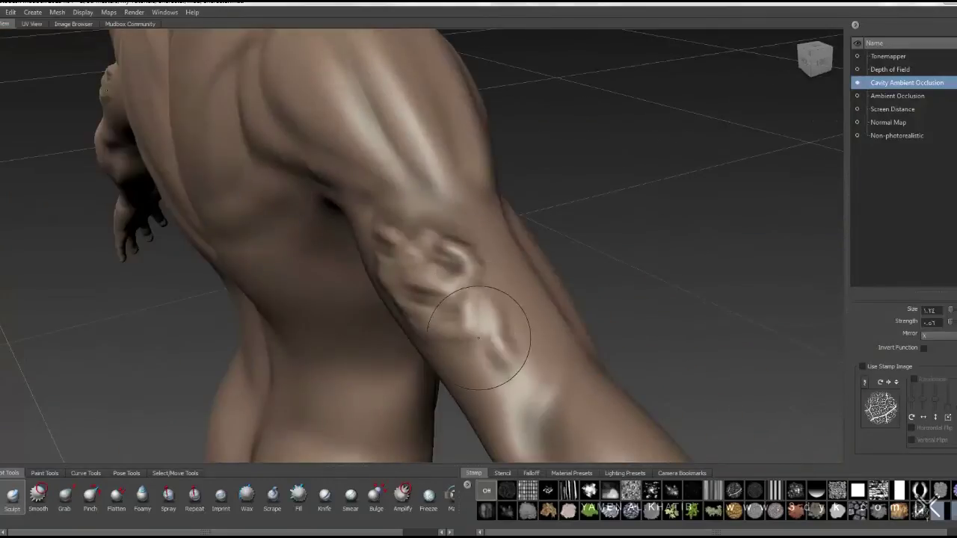
left_click_drag(479, 338, 454, 257)
left_click_drag(375, 248, 364, 235)
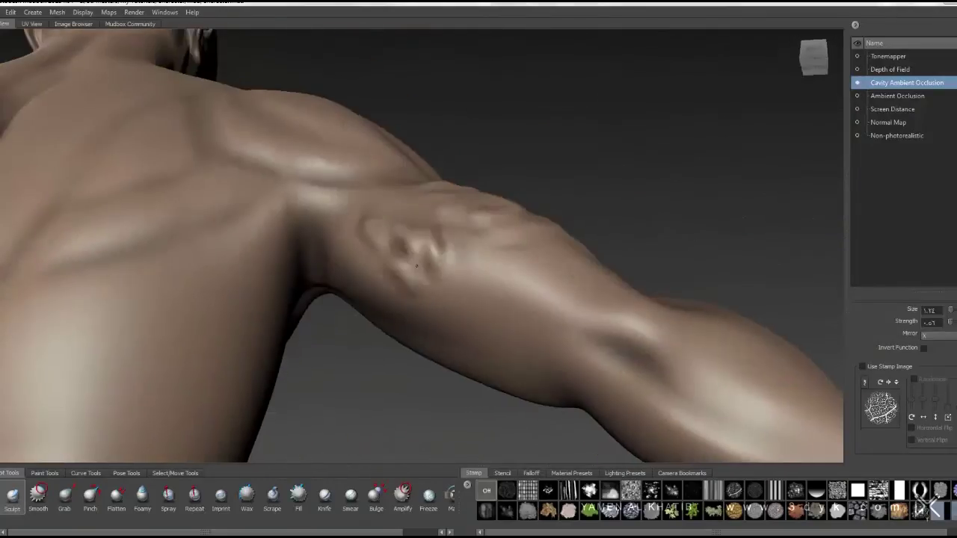
left_click_drag(479, 283, 423, 309)
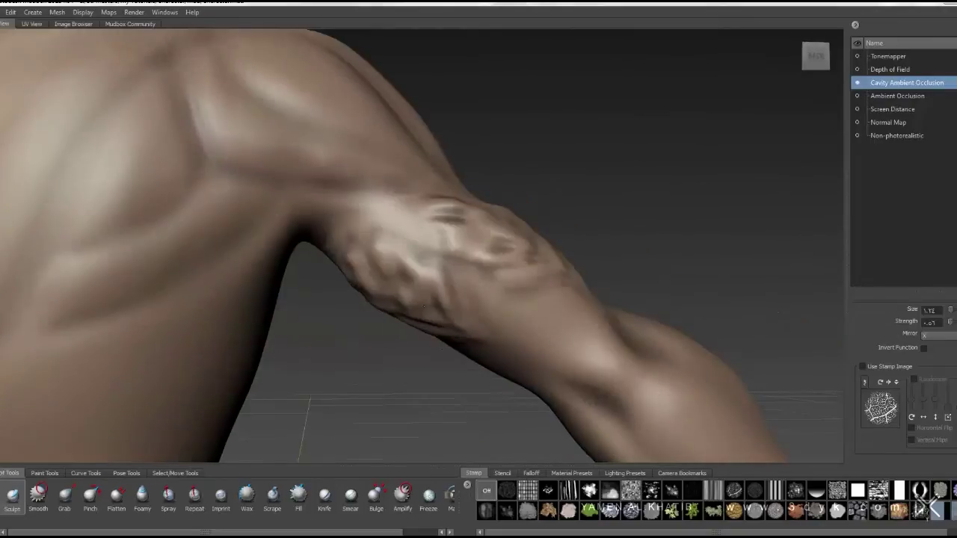
mouse_move(390, 212)
left_mouse_down()
mouse_move(540, 325)
mouse_move(551, 289)
left_mouse_up()
- Extend the rough stamped texture around the back of the arm, elbow and forearm
mouse_move(489, 323)
left_mouse_down()
mouse_move(524, 252)
mouse_move(453, 311)
left_mouse_up()
mouse_move(424, 348)
left_mouse_down()
mouse_move(300, 200)
mouse_move(449, 202)
mouse_move(239, 283)
left_mouse_up()
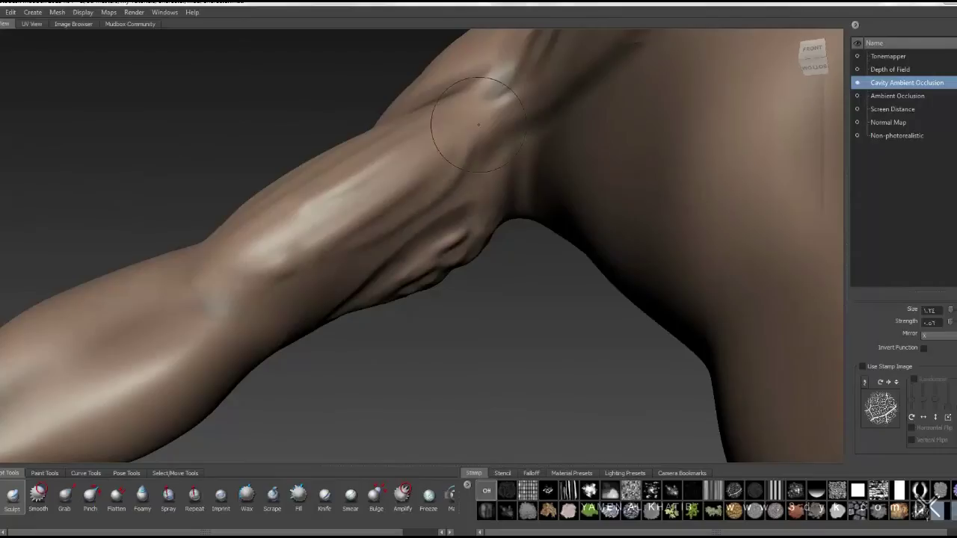
mouse_move(315, 215)
left_mouse_down()
mouse_move(269, 216)
mouse_move(295, 232)
mouse_move(285, 270)
mouse_move(463, 163)
mouse_move(357, 191)
left_mouse_up()
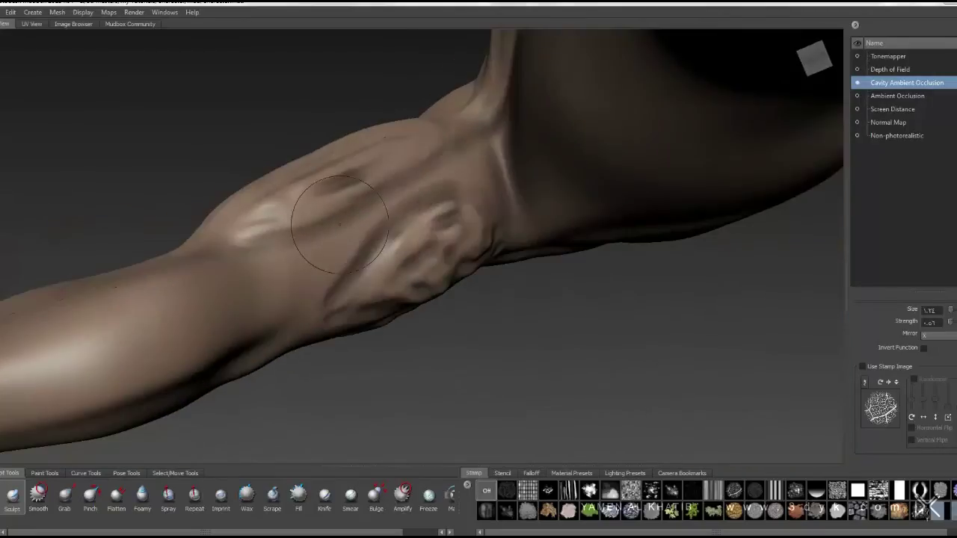
left_click_drag(332, 258, 326, 222)
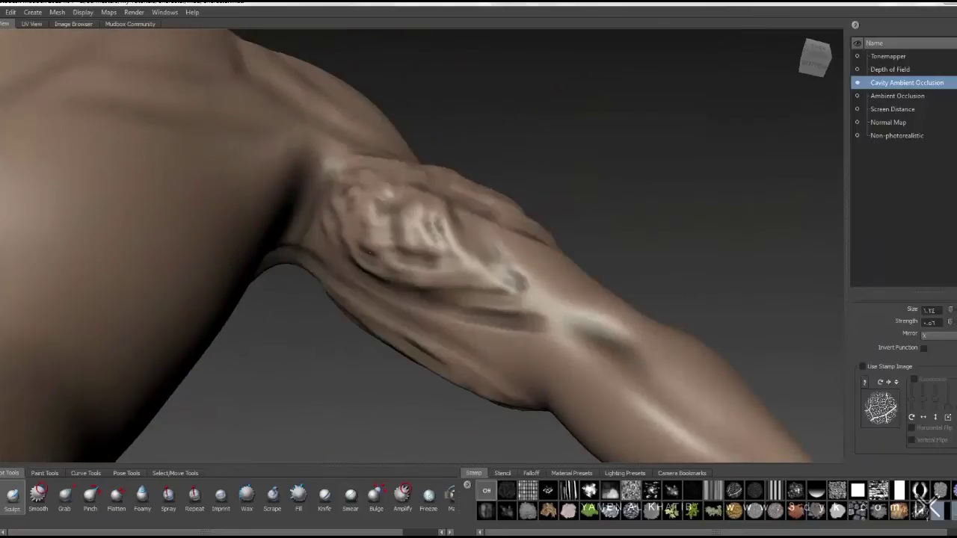
mouse_move(409, 254)
left_mouse_down()
mouse_move(352, 288)
mouse_move(585, 294)
left_mouse_up()
left_click_drag(520, 281, 486, 255)
mouse_move(417, 221)
left_mouse_down()
mouse_move(474, 196)
mouse_move(443, 259)
mouse_move(384, 172)
left_mouse_up()
- Smooth the rough upper-arm and elbow detail into soft triceps forms, orbiting around the arm
left_click_drag(330, 142, 402, 172)
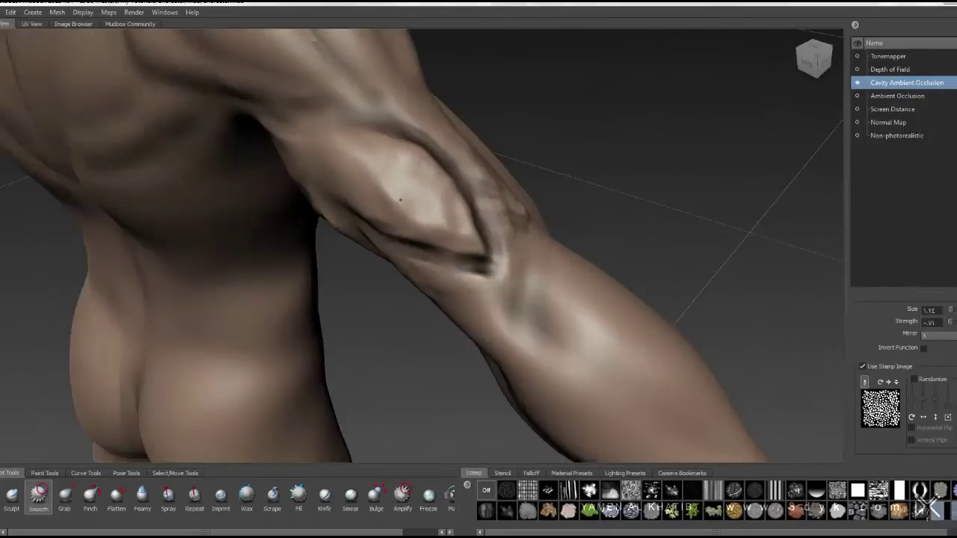
left_click_drag(441, 267, 413, 171)
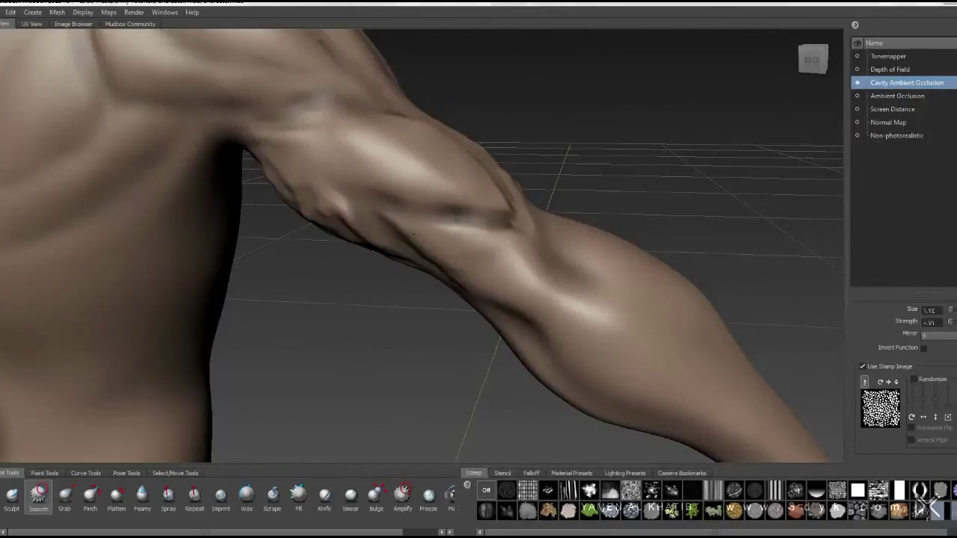
mouse_move(440, 245)
left_mouse_down()
mouse_move(409, 256)
mouse_move(376, 187)
left_mouse_up()
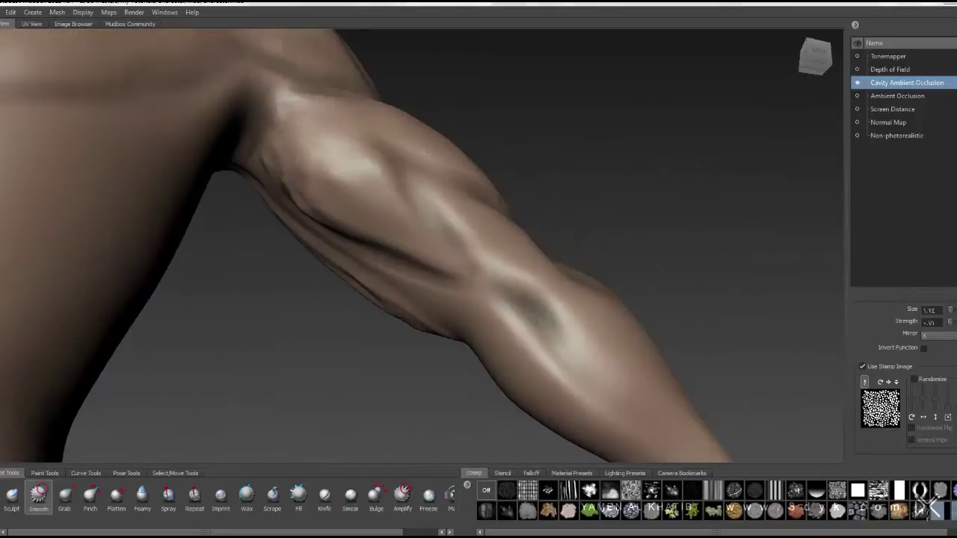
left_click_drag(297, 203, 300, 123)
left_click_drag(354, 183, 285, 98)
mouse_move(459, 251)
left_mouse_down()
mouse_move(395, 177)
mouse_move(449, 175)
mouse_move(424, 279)
mouse_move(466, 214)
left_mouse_up()
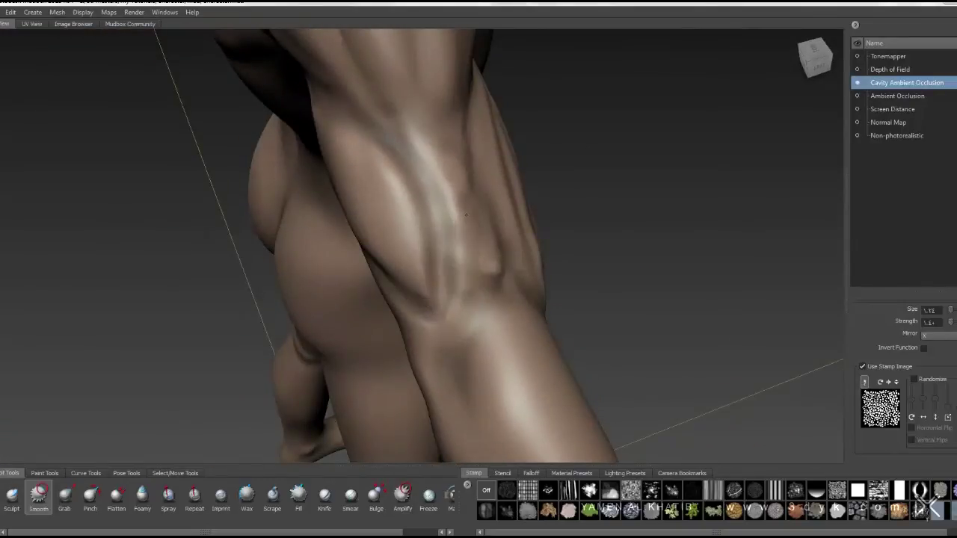
mouse_move(429, 306)
left_mouse_down()
mouse_move(483, 243)
mouse_move(449, 224)
mouse_move(445, 185)
mouse_move(468, 228)
mouse_move(407, 199)
left_mouse_up()
mouse_move(412, 161)
left_mouse_down()
mouse_move(396, 239)
mouse_move(585, 160)
mouse_move(406, 192)
mouse_move(352, 157)
mouse_move(389, 217)
mouse_move(338, 278)
mouse_move(488, 250)
mouse_move(419, 239)
mouse_move(321, 139)
mouse_move(426, 222)
mouse_move(508, 267)
mouse_move(451, 174)
left_mouse_up()
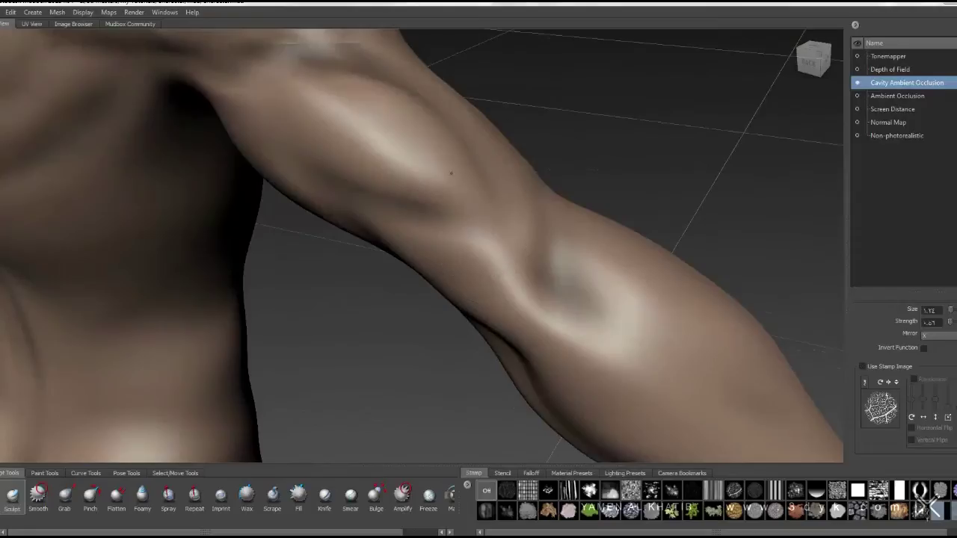
- Orbit around the elbow, upper arm, torso and hip to inspect the sculpted forms
mouse_move(487, 262)
left_mouse_down()
mouse_move(451, 179)
mouse_move(503, 226)
left_mouse_up()
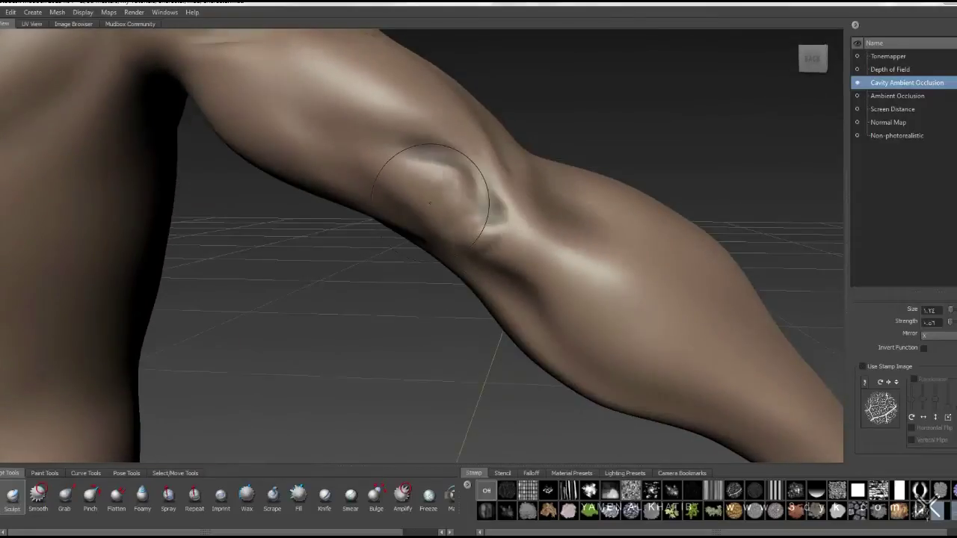
left_click_drag(430, 202, 423, 234)
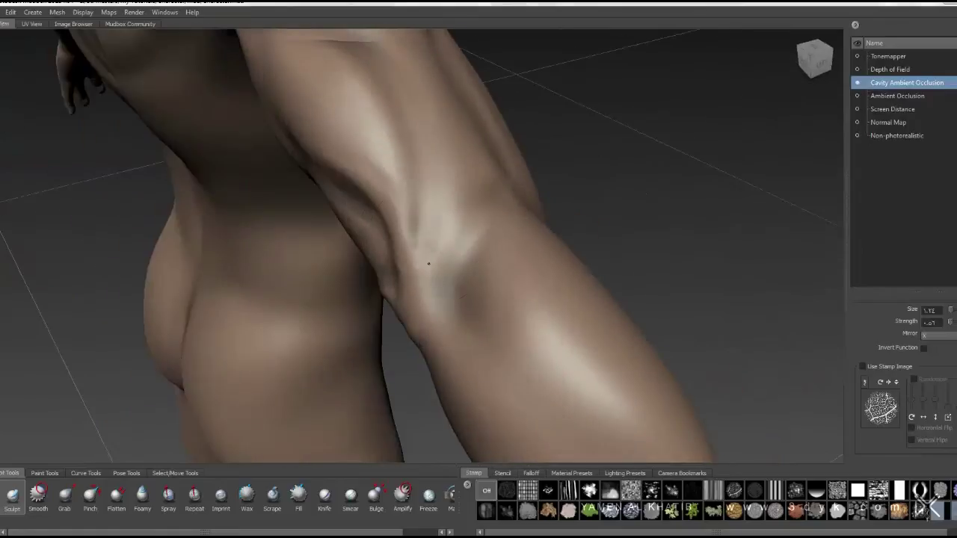
left_click_drag(424, 292, 441, 287)
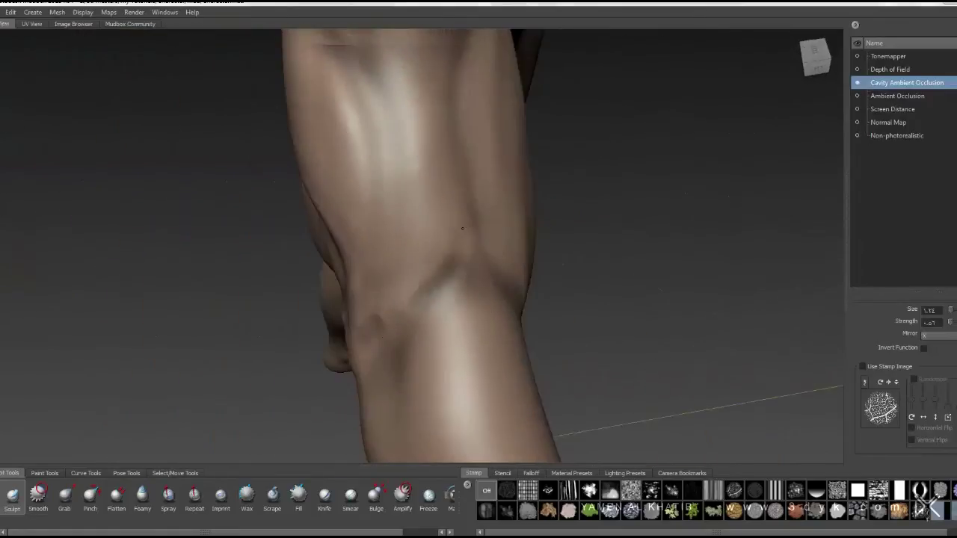
left_click_drag(469, 252, 398, 207)
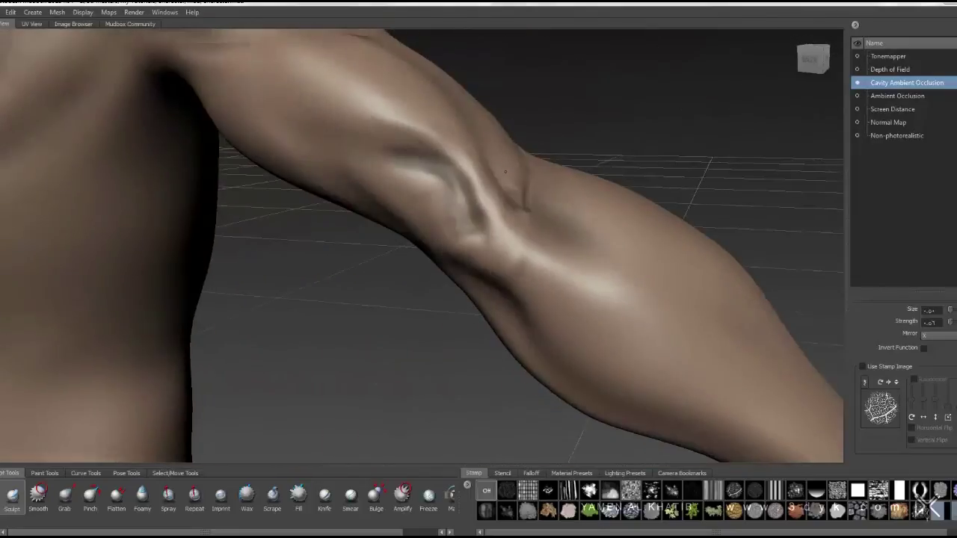
mouse_move(329, 256)
left_mouse_down()
mouse_move(448, 156)
mouse_move(487, 202)
mouse_move(442, 199)
mouse_move(408, 147)
left_mouse_up()
left_click_drag(439, 187, 448, 201)
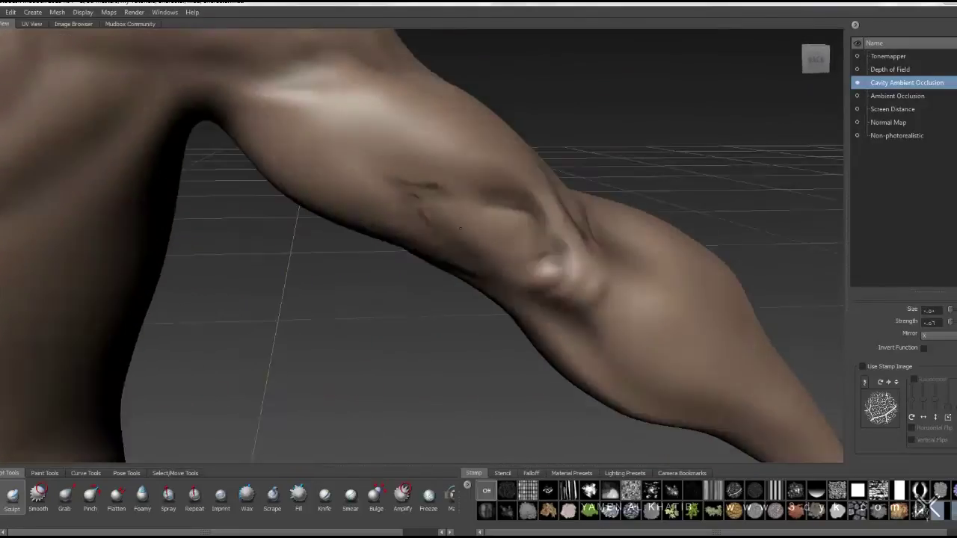
left_click_drag(356, 223, 436, 239)
left_click_drag(490, 258, 511, 237)
mouse_move(408, 237)
left_mouse_down()
mouse_move(378, 175)
mouse_move(292, 138)
mouse_move(321, 166)
mouse_move(418, 214)
mouse_move(494, 206)
left_mouse_up()
- Soften the arm and shoulder muscles with the stamped Smooth brush, then dismiss the File menu
key("shift")
mouse_move(441, 156)
left_mouse_down()
mouse_move(396, 173)
mouse_move(477, 218)
left_mouse_up()
mouse_move(490, 257)
left_mouse_down()
mouse_move(333, 235)
mouse_move(424, 225)
left_mouse_up()
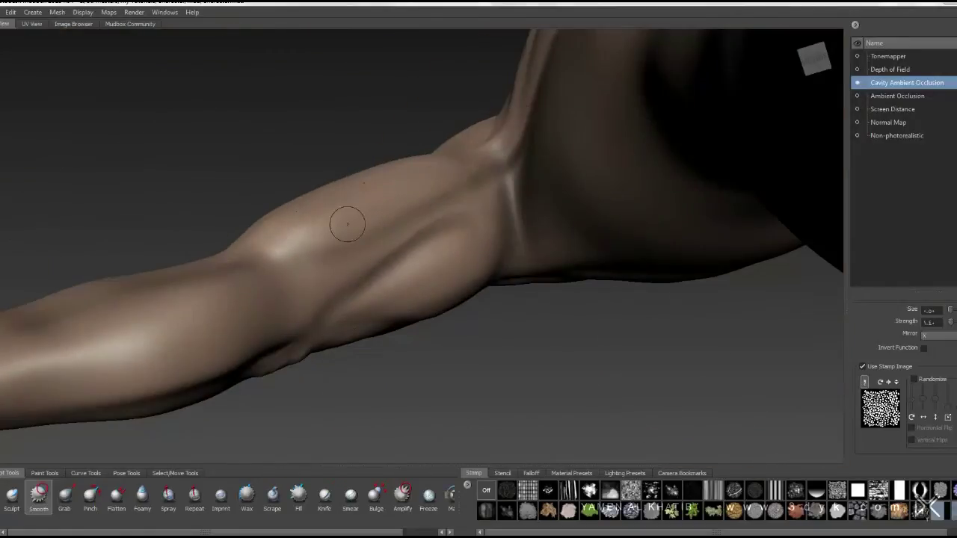
left_click_drag(348, 225, 321, 163)
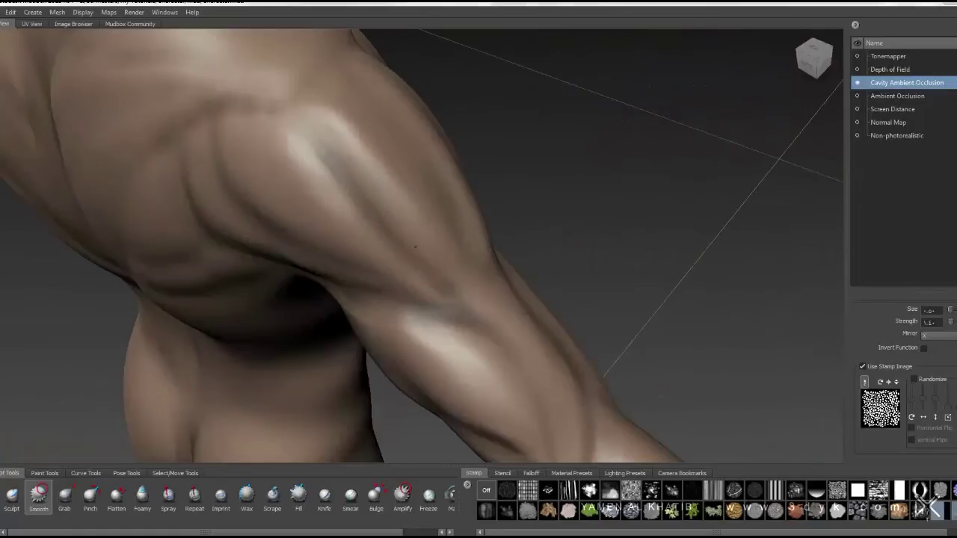
left_click_drag(416, 247, 417, 204)
left_click(2, 12)
left_click(34, 49)
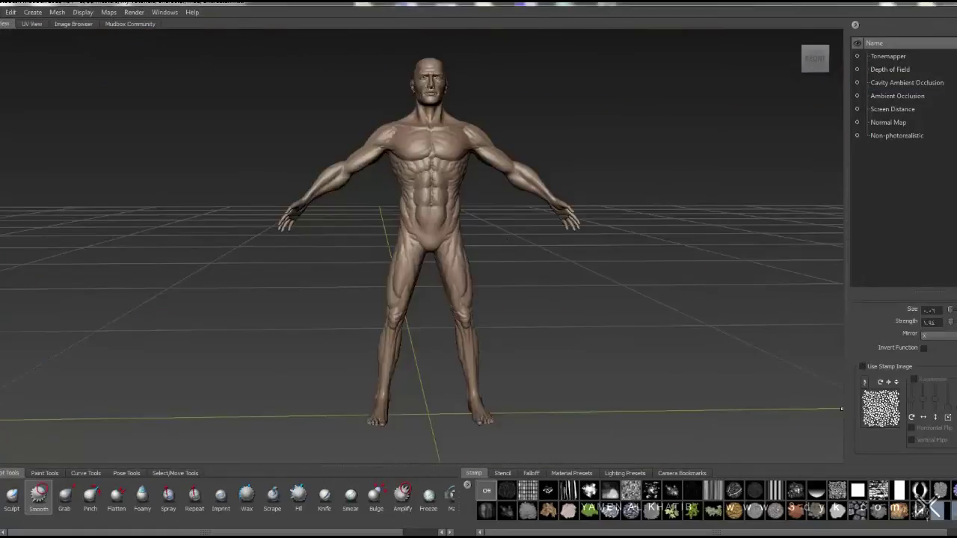
- Start a new Normal Map extraction at 8192x8192 with 2X antialiasing
left_click_drag(530, 263, 537, 268)
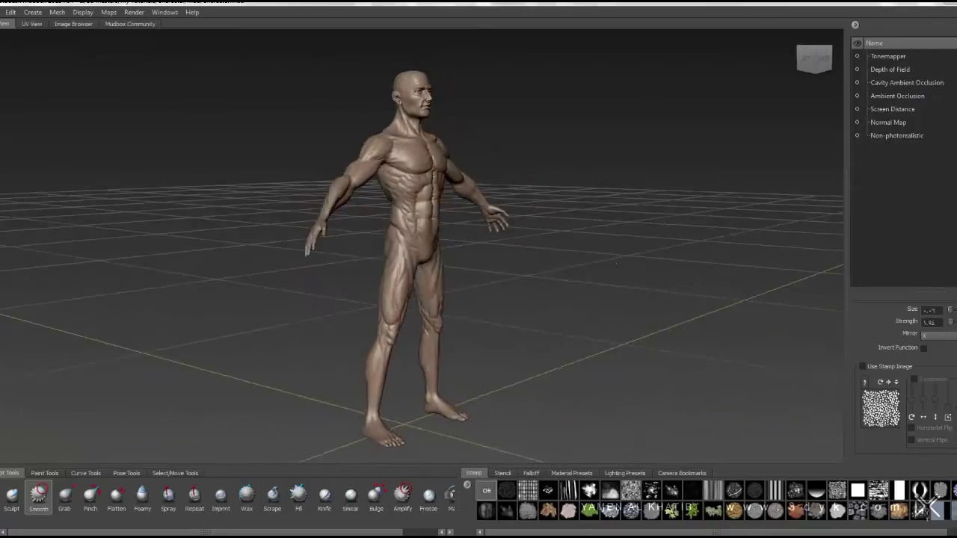
left_click(108, 12)
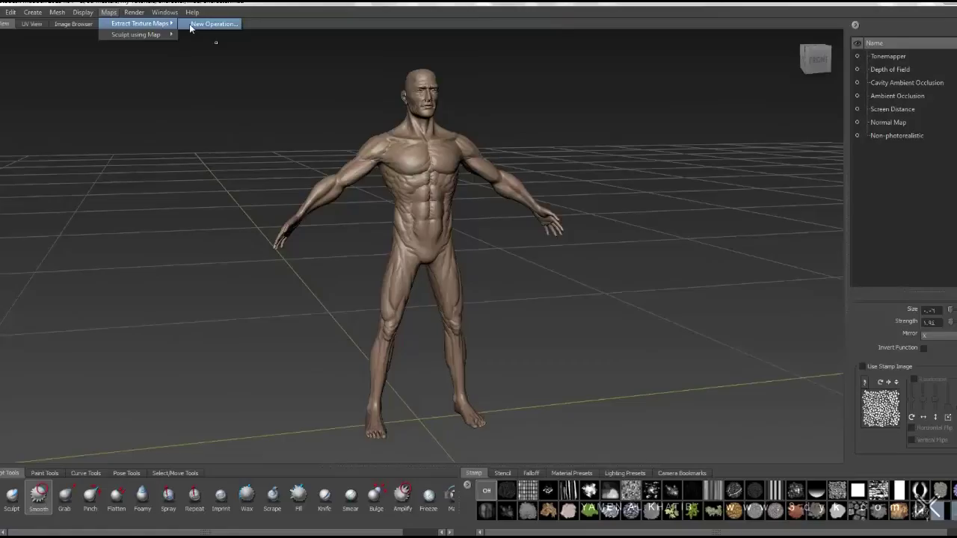
left_click(213, 24)
left_click(405, 269)
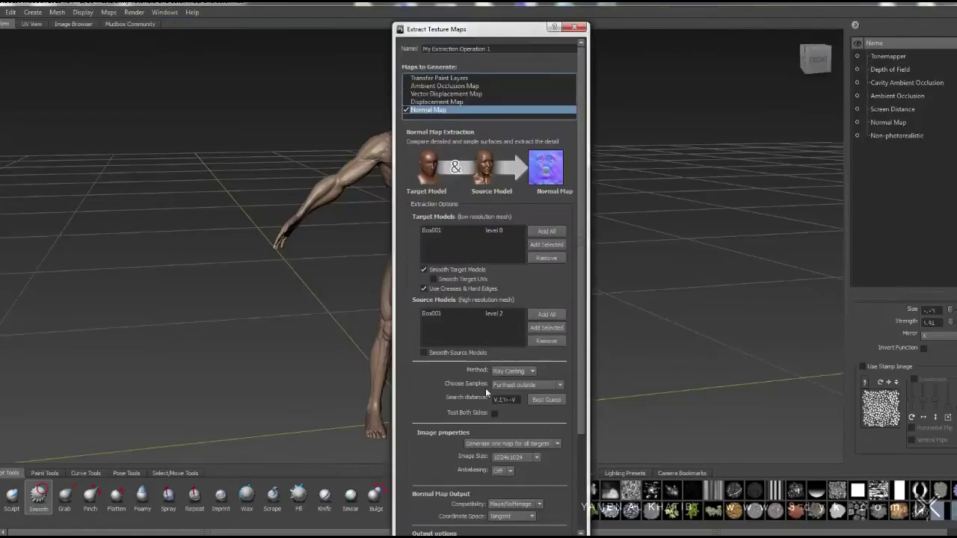
left_click(534, 458)
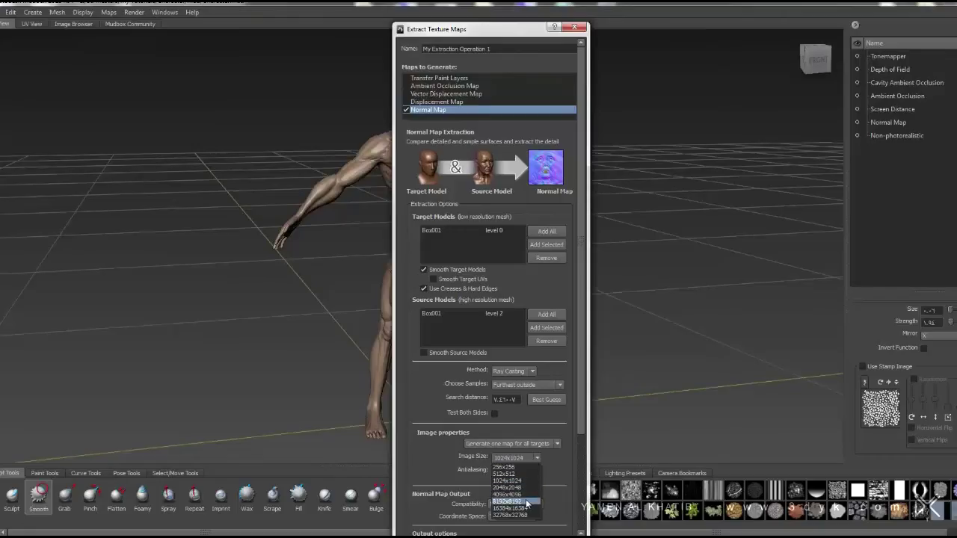
left_click(528, 503)
left_click(511, 473)
left_click(511, 487)
scroll(584, 407, "down", 3)
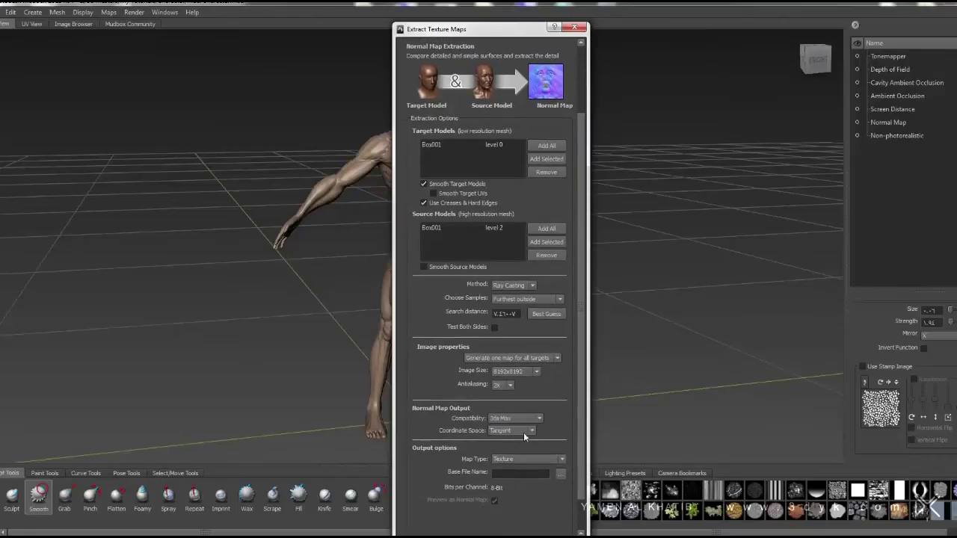
- Set the normal map sample direction to Furthest inside
left_click(557, 299)
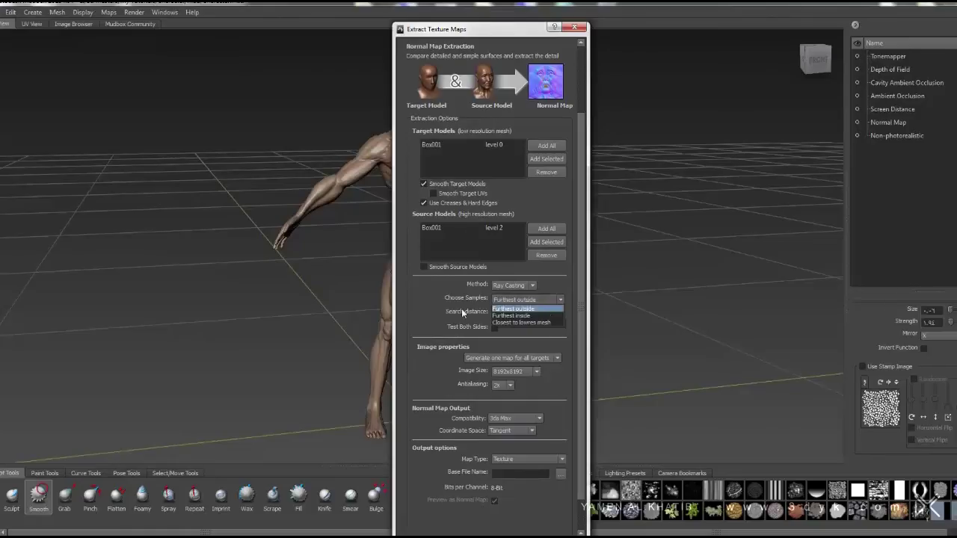
left_click(528, 308)
mouse_move(523, 299)
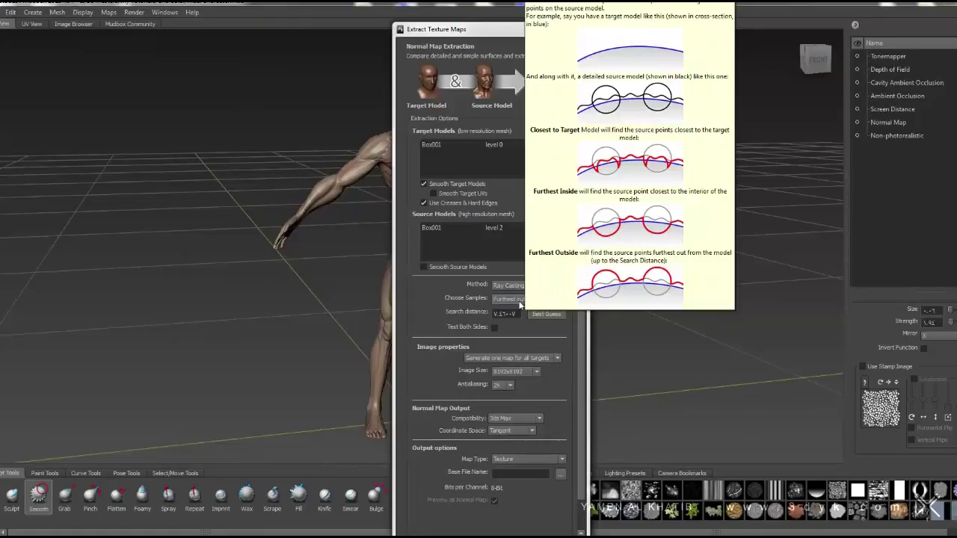
left_click(518, 303)
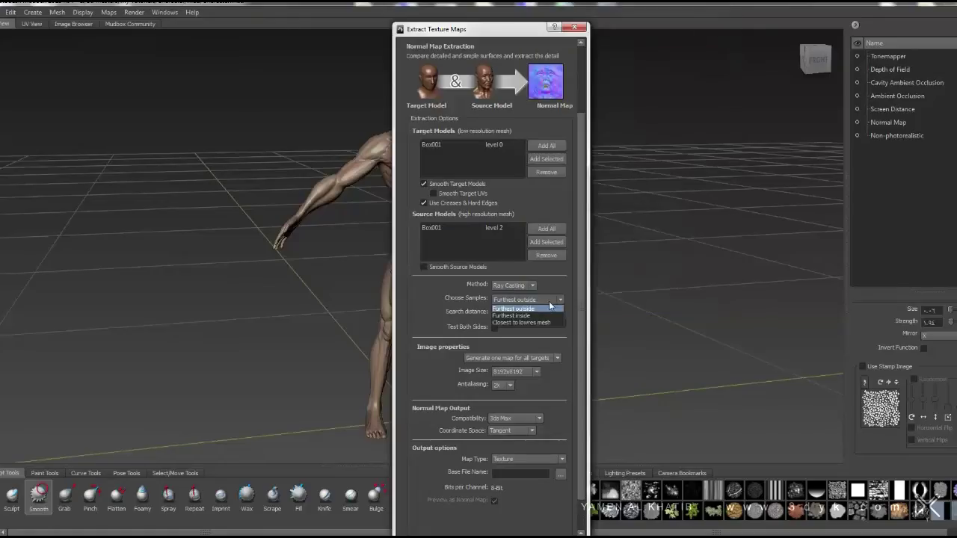
left_click(529, 307)
mouse_move(521, 300)
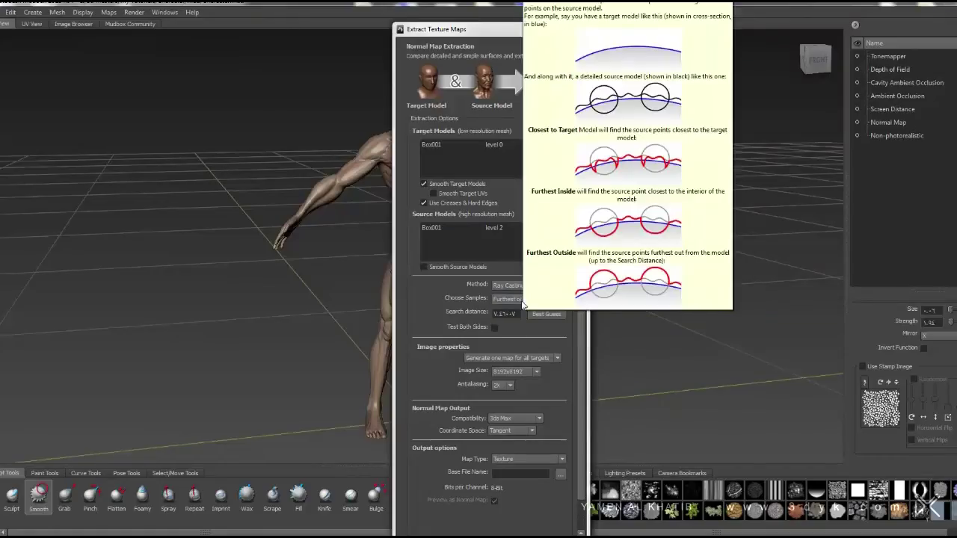
left_click(522, 305)
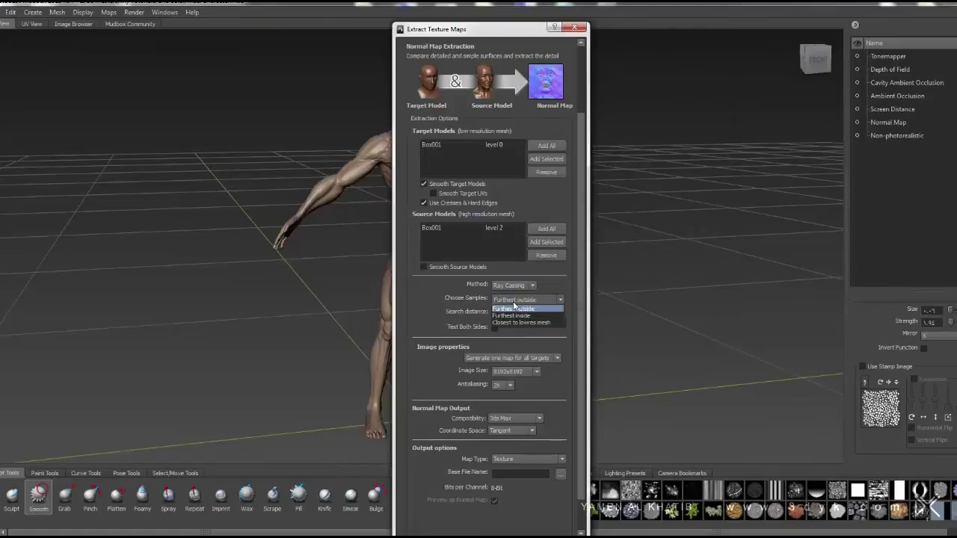
left_click(527, 317)
left_click_drag(577, 311, 585, 387)
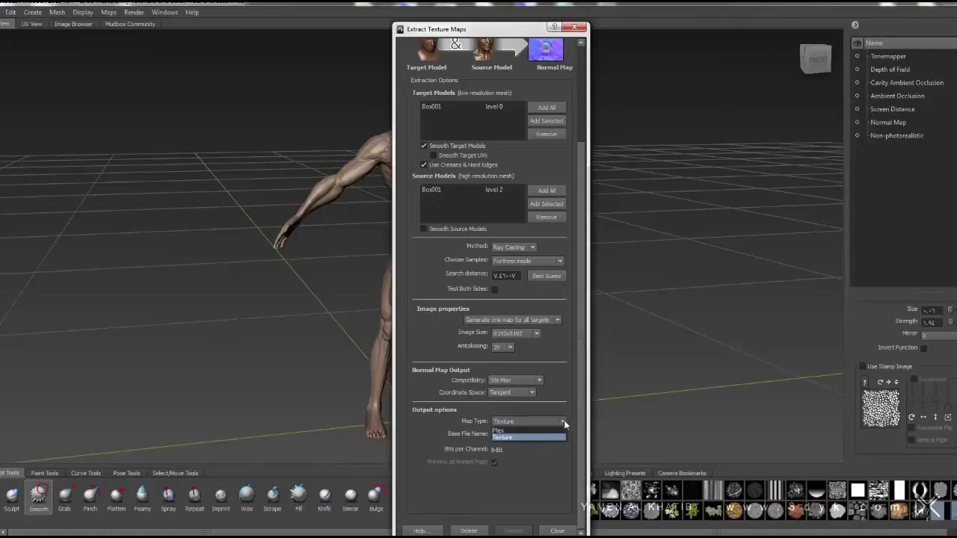
- Save the map as Body Normal.png, extract it and close the results
left_click(561, 436)
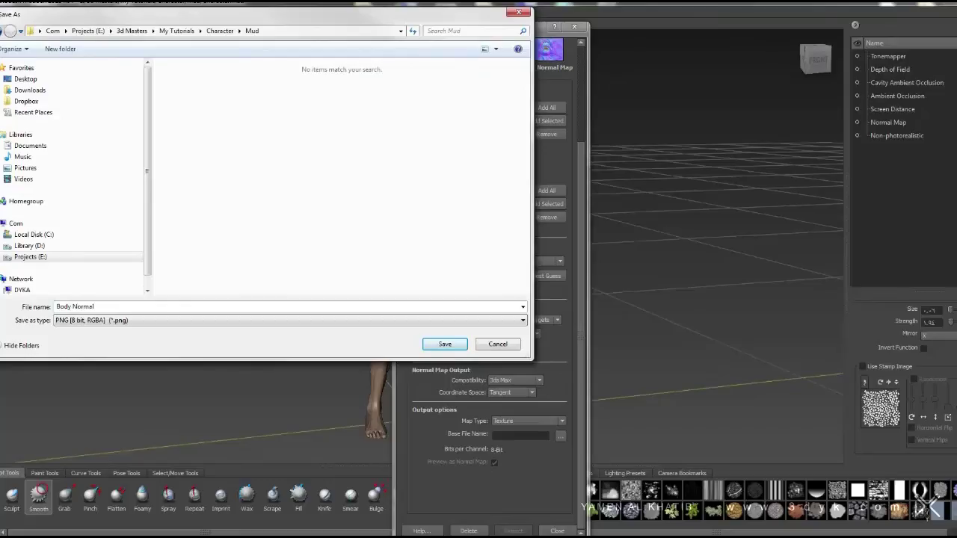
left_click(453, 345)
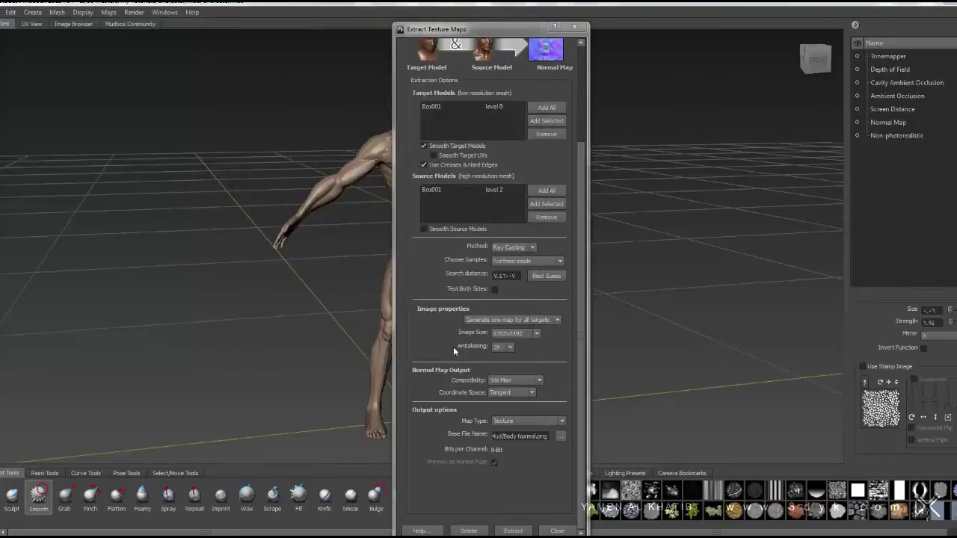
left_click(513, 531)
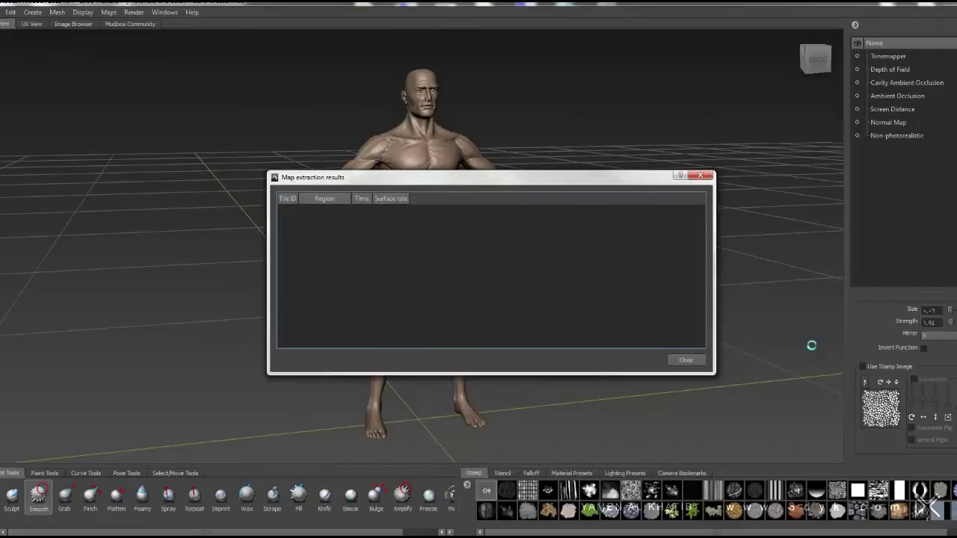
left_click(684, 361)
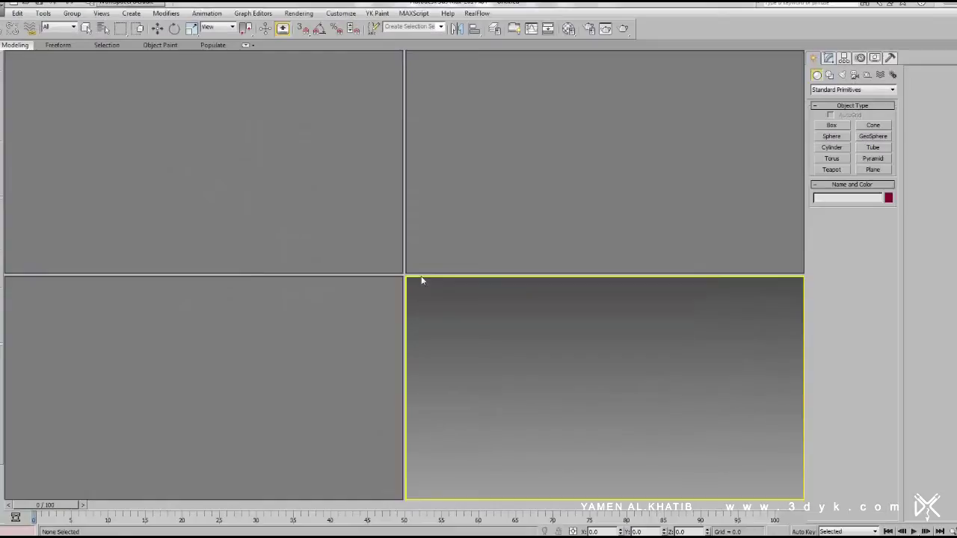
- Load the recent character scene and edit the character model's material
left_click(9, 4)
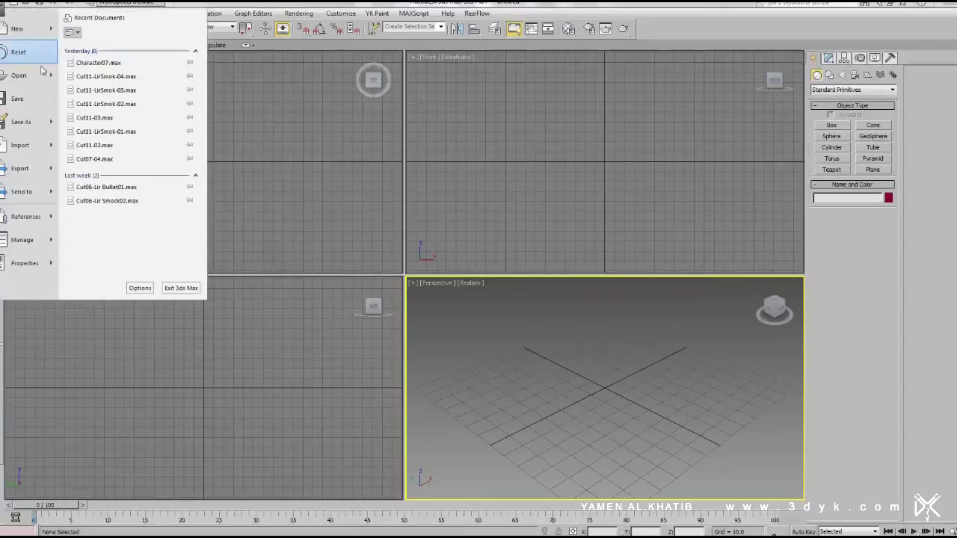
left_click(112, 62)
left_click(458, 229)
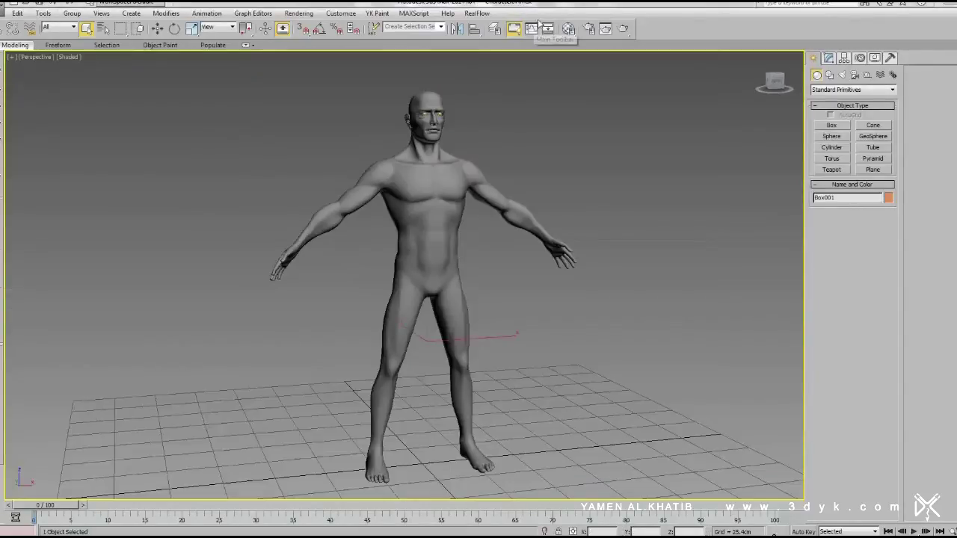
left_click(568, 28)
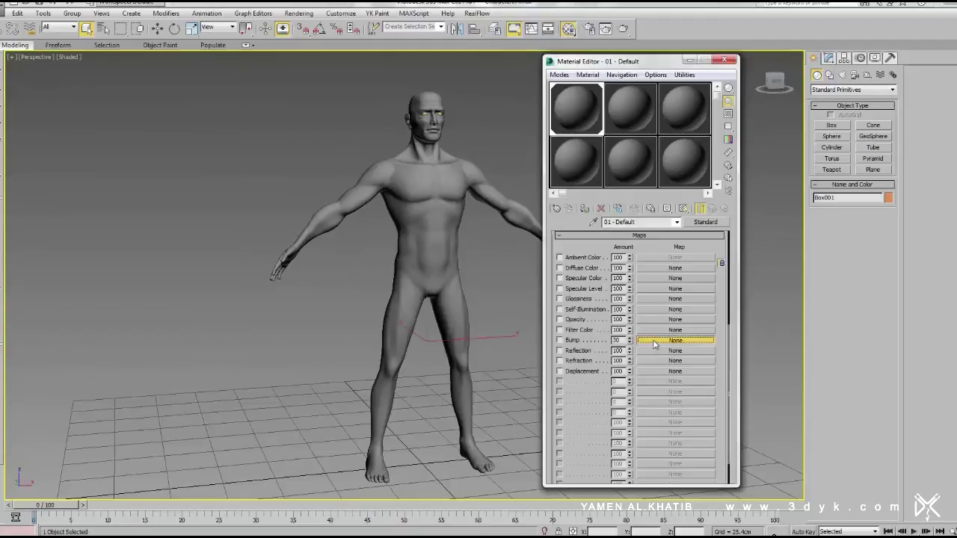
- Put a Normal Bump map on the bump channel using the Body Normal.png bitmap
left_click(655, 343)
left_click(245, 133)
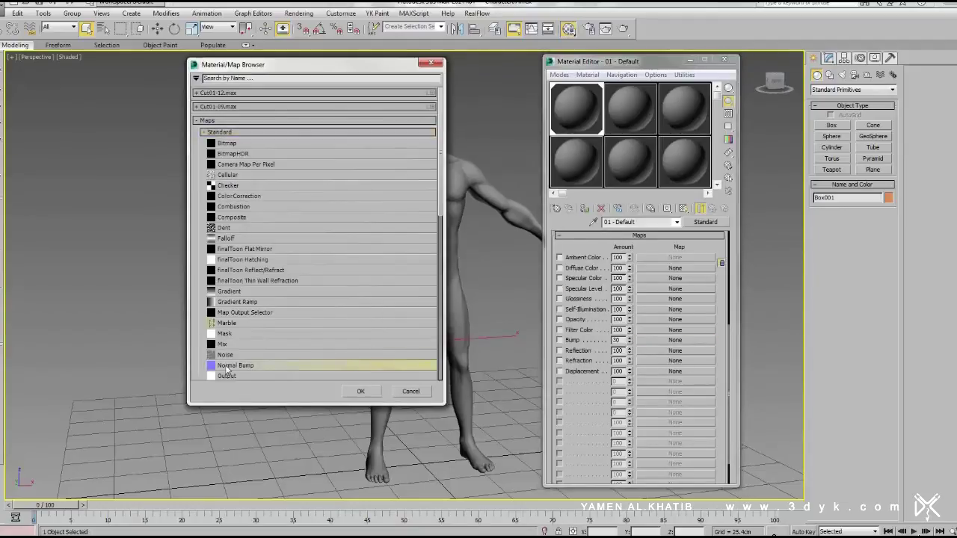
double_click(227, 366)
left_click(643, 255)
double_click(227, 143)
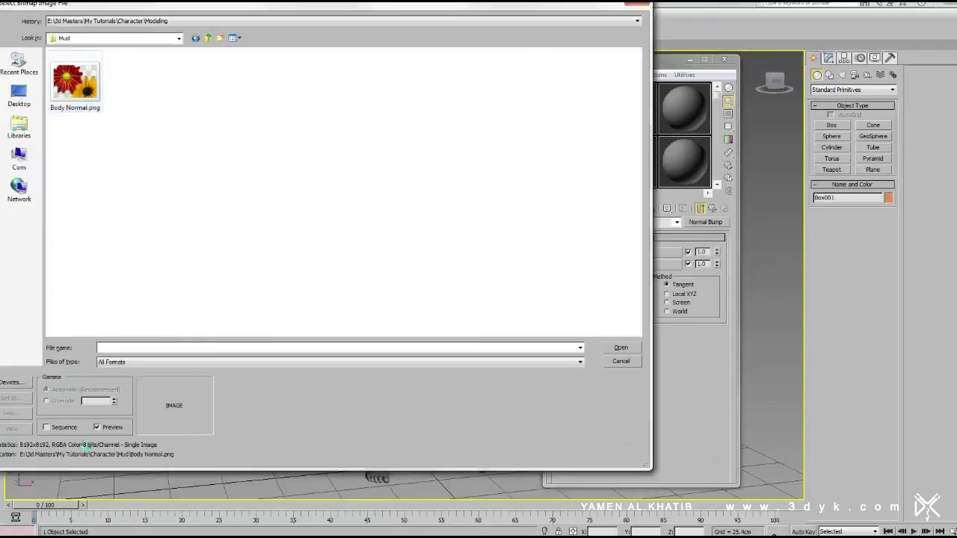
left_click(612, 361)
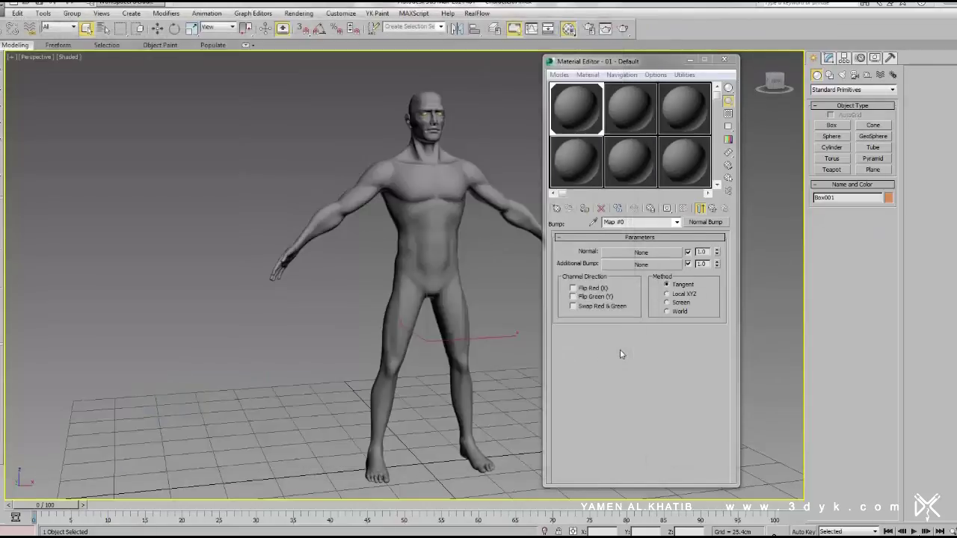
scroll(441, 149, "up", 2)
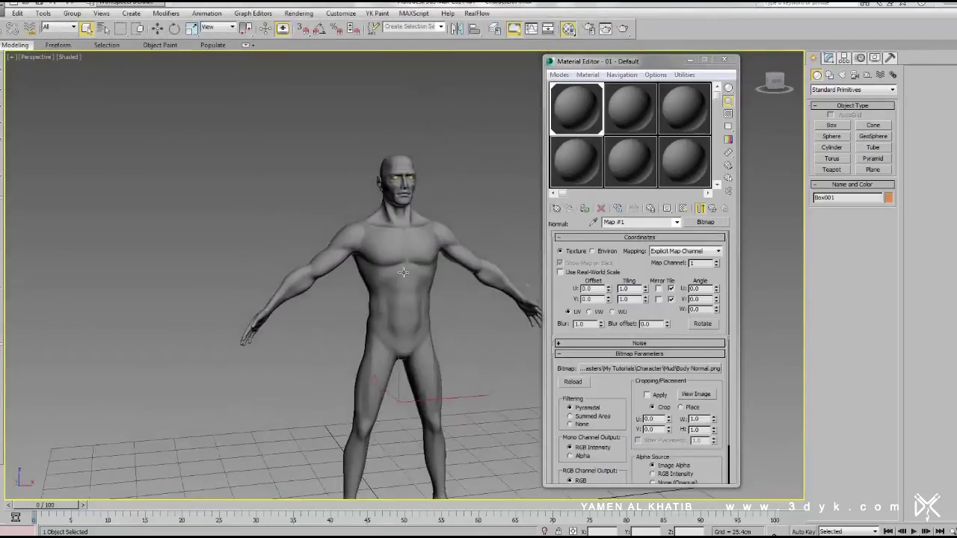
scroll(442, 150, "up", 3)
- Return to the material's map list, show its shading, and review the bump amount on the torso
left_click(713, 209)
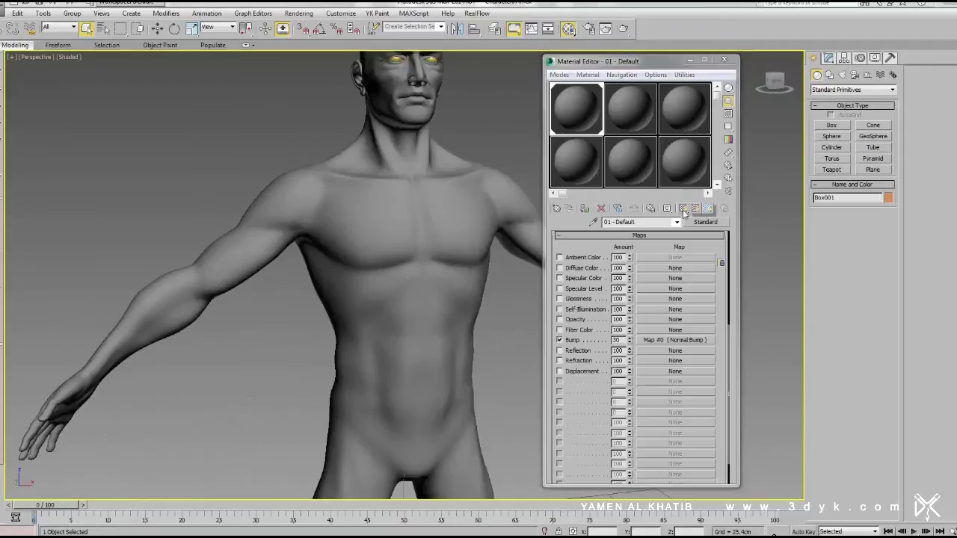
left_click(709, 209)
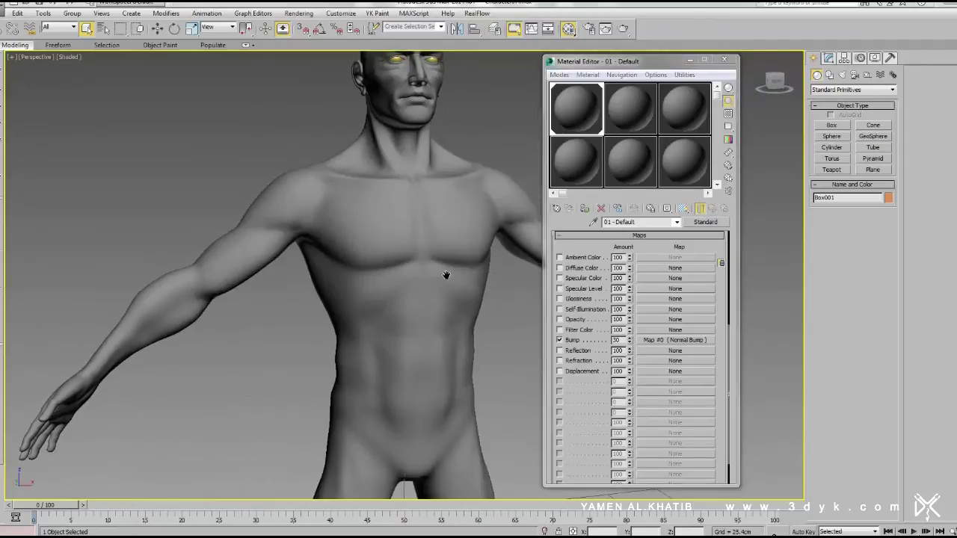
double_click(618, 340)
type("100")
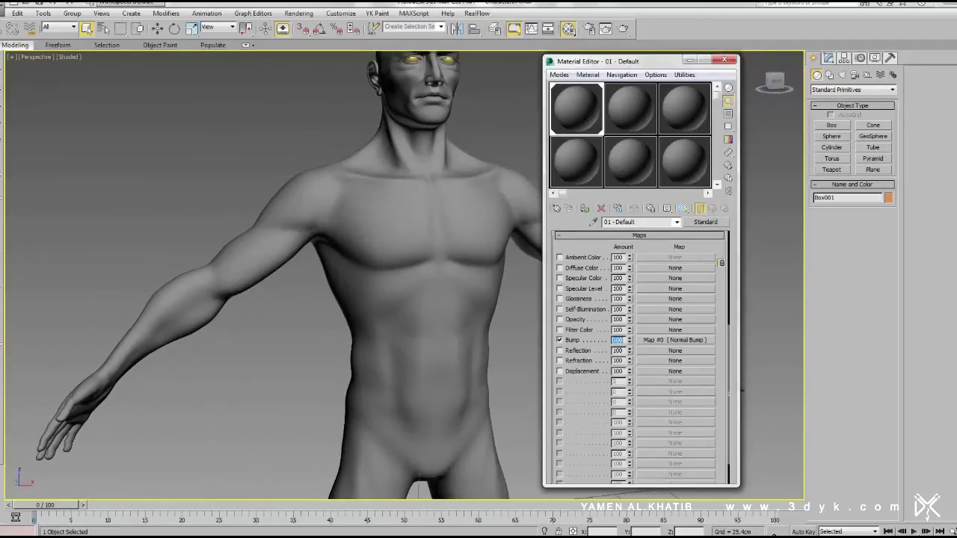
left_click(683, 209)
scroll(459, 129, "up", 5)
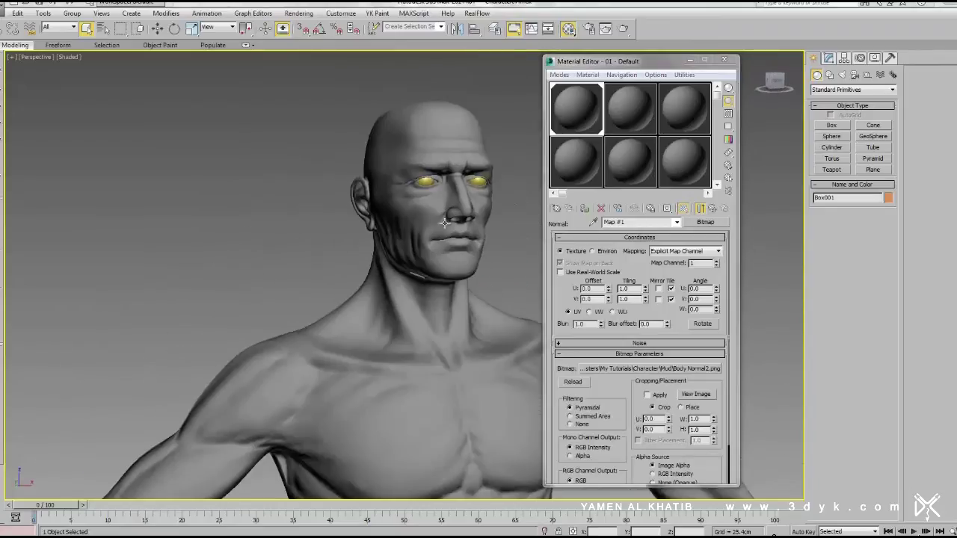
scroll(454, 293, "down", 3)
mouse_move(454, 293)
left_mouse_down()
mouse_move(411, 198)
mouse_move(405, 241)
mouse_move(406, 160)
left_mouse_up()
scroll(411, 198, "down", 3)
scroll(406, 160, "down", 3)
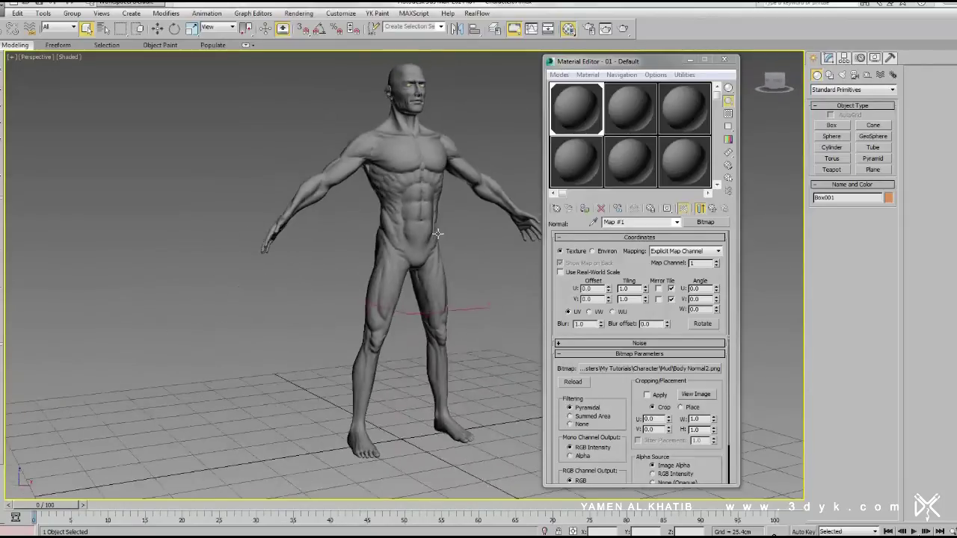
- Set the material's Specular Level to 40 and Glossiness to 25
left_click(712, 210)
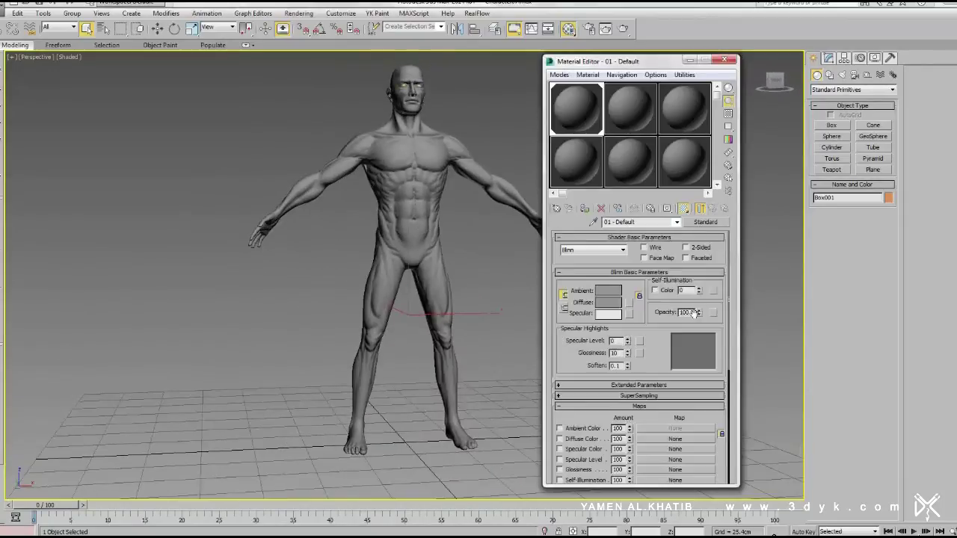
left_click_drag(640, 326, 628, 344)
mouse_move(449, 194)
left_mouse_down()
mouse_move(318, 190)
mouse_move(389, 194)
left_mouse_up()
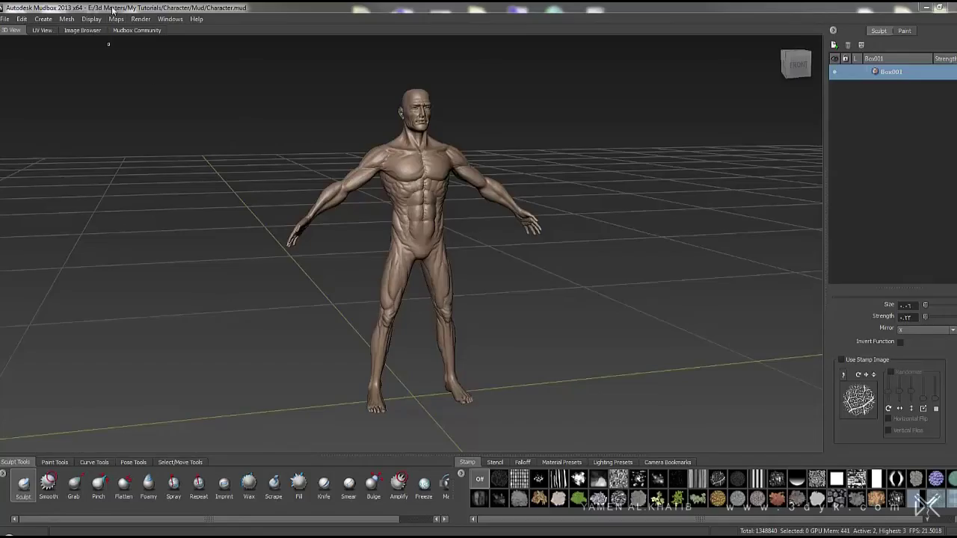
left_click(116, 18)
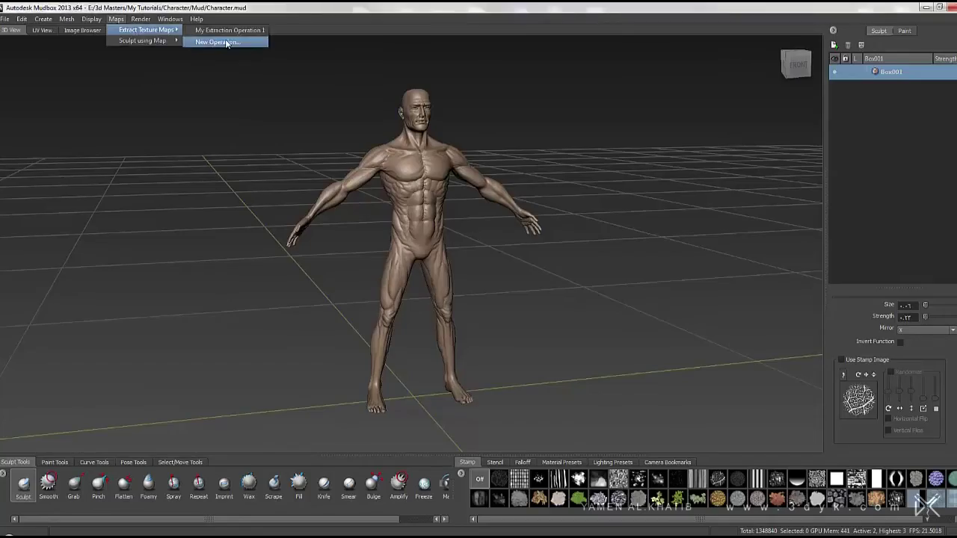
- Set up an Ambient Occlusion extraction at 4096x4096 with a 2048x2048 shadow map
left_click(225, 42)
left_click(403, 242)
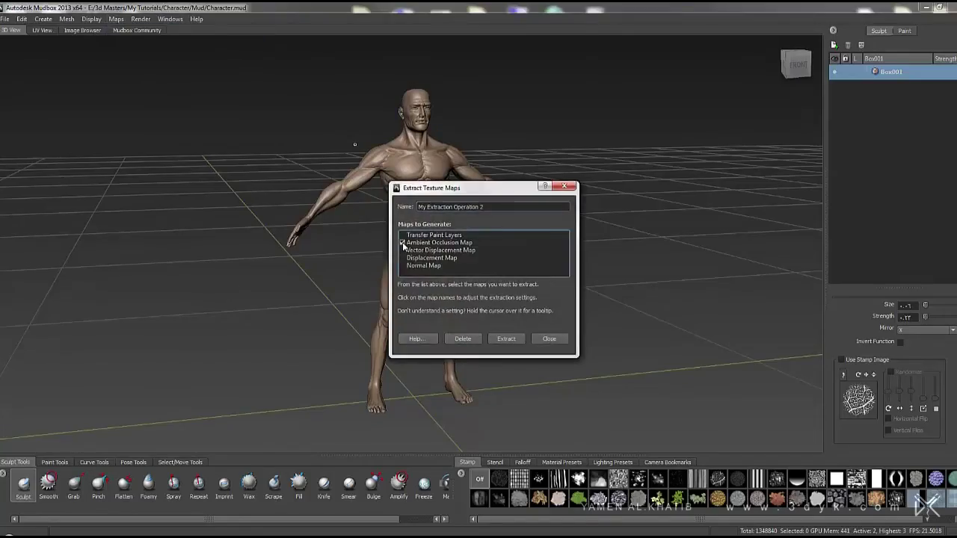
scroll(401, 378, "down", 4)
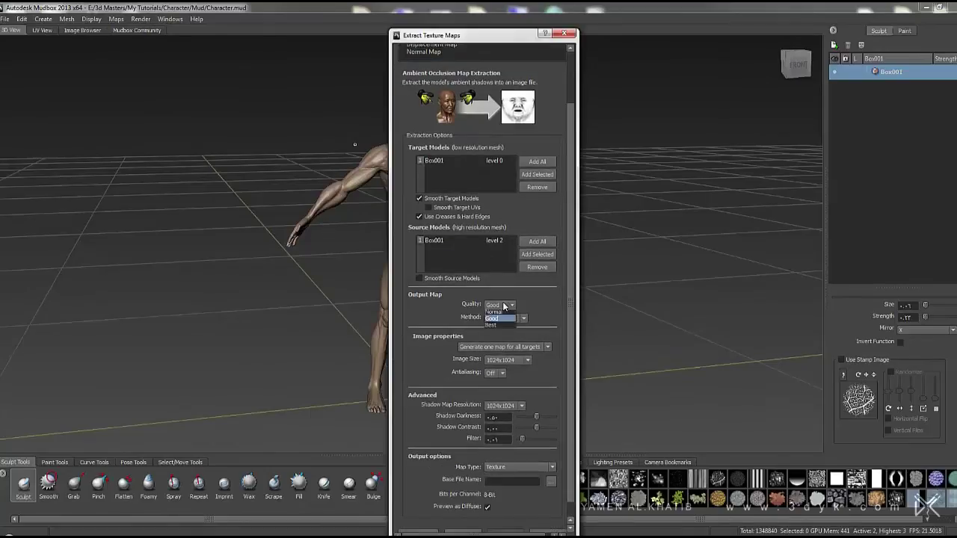
scroll(529, 330, "down", 2)
left_click(525, 343)
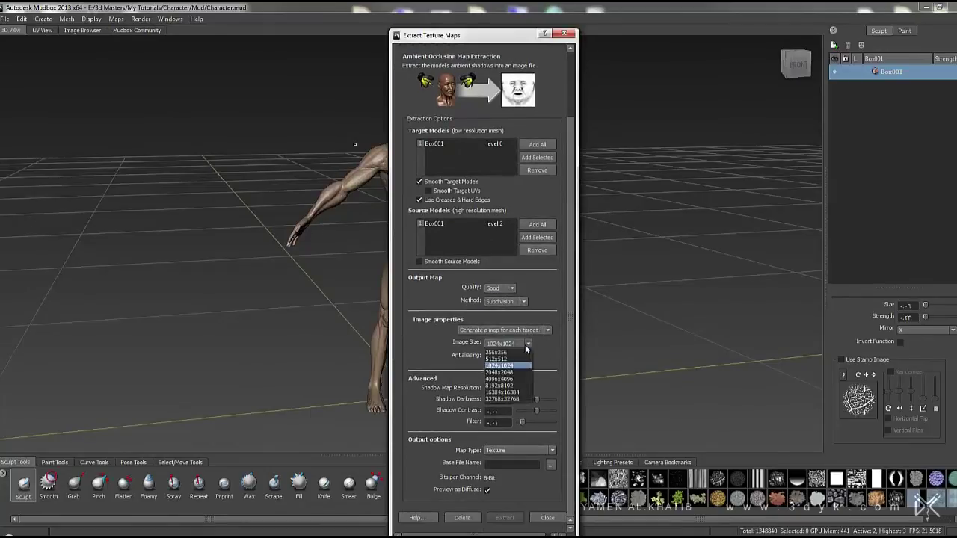
left_click(523, 386)
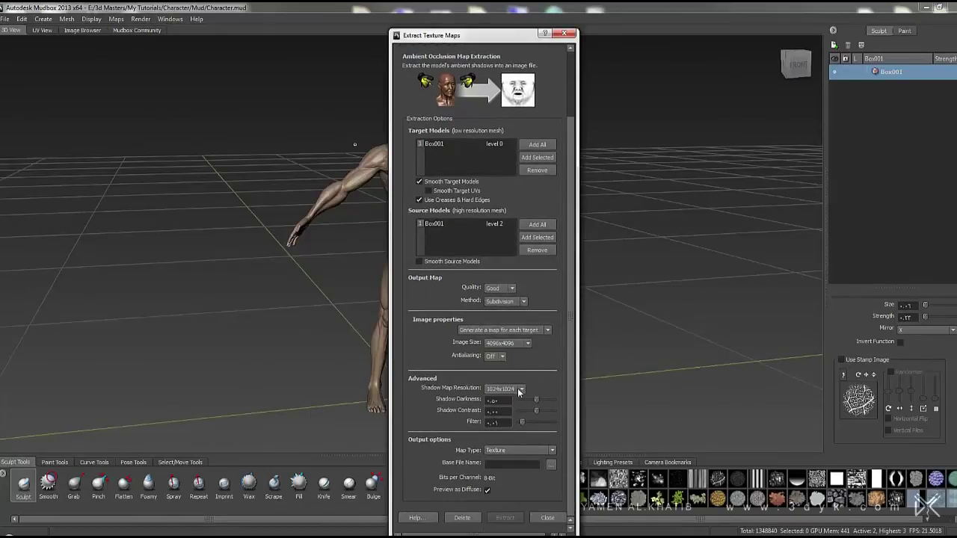
left_click(522, 389)
left_click(509, 421)
- Extract the occlusion map as Body Amb.png, close the results and return to 3ds Max
left_click(551, 465)
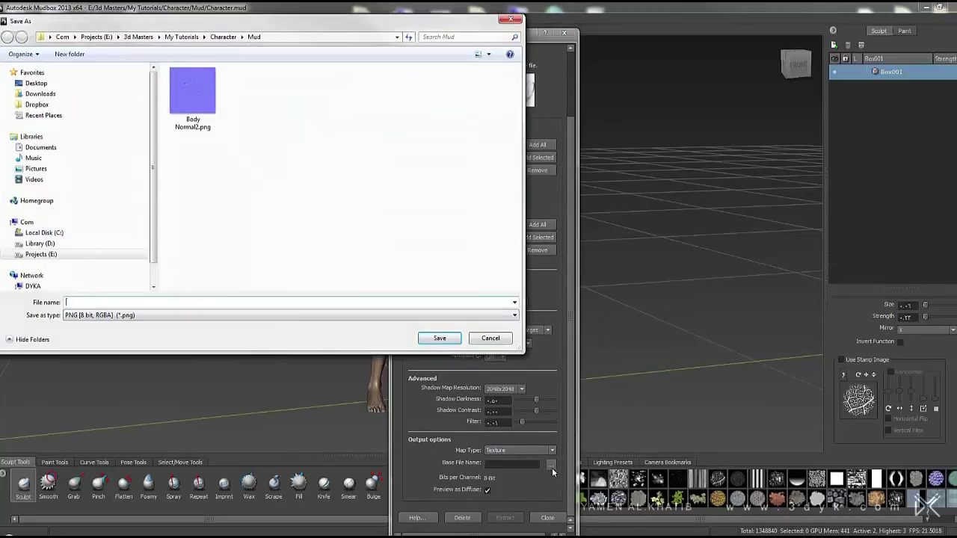
type("Body ")
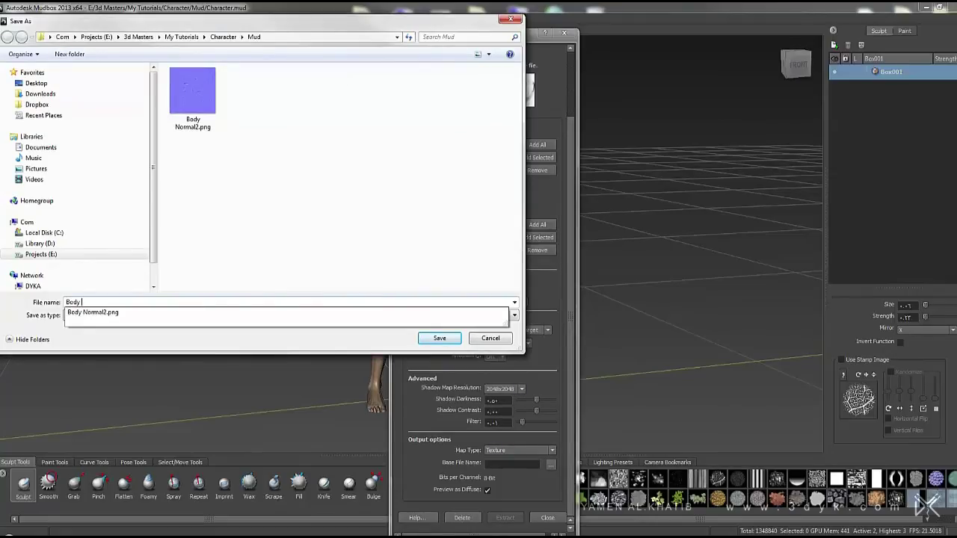
type("A")
left_click(440, 338)
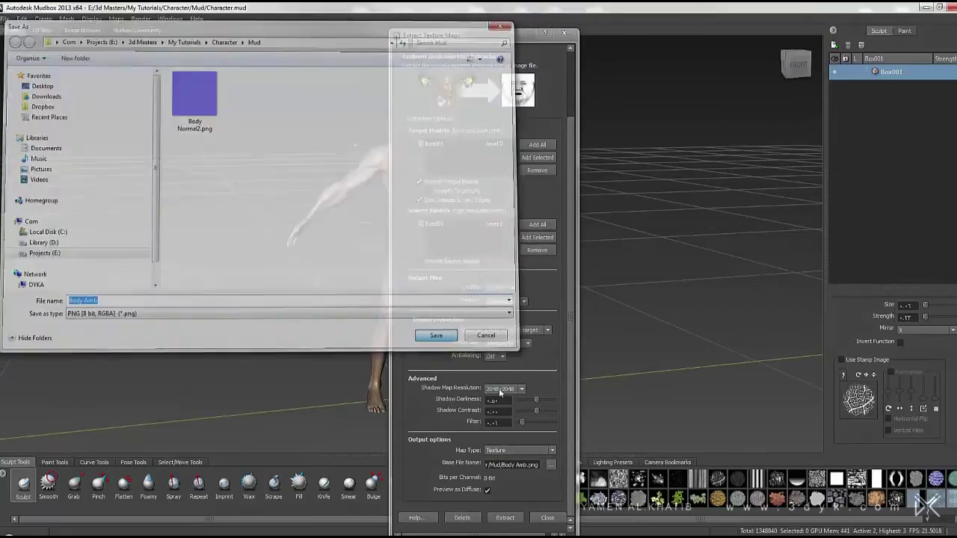
left_click(513, 519)
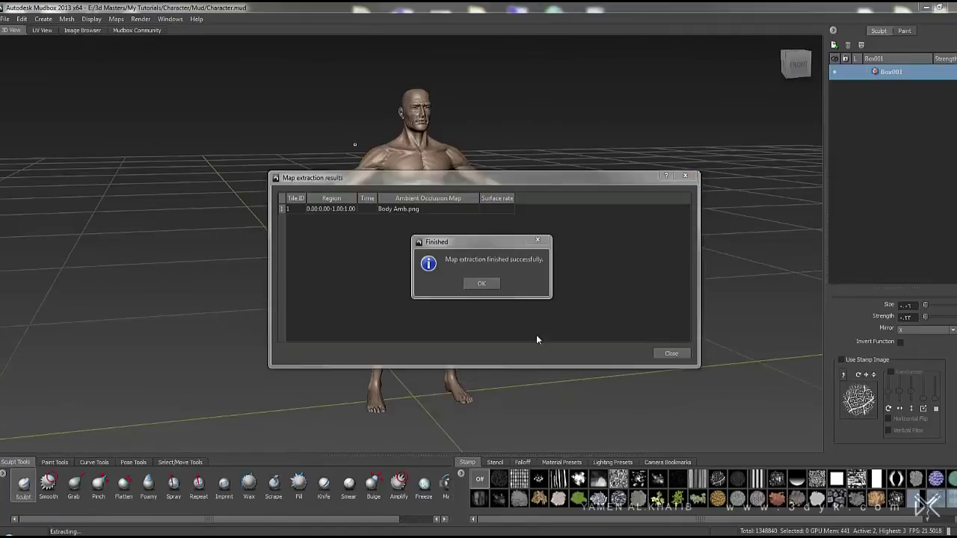
left_click(481, 283)
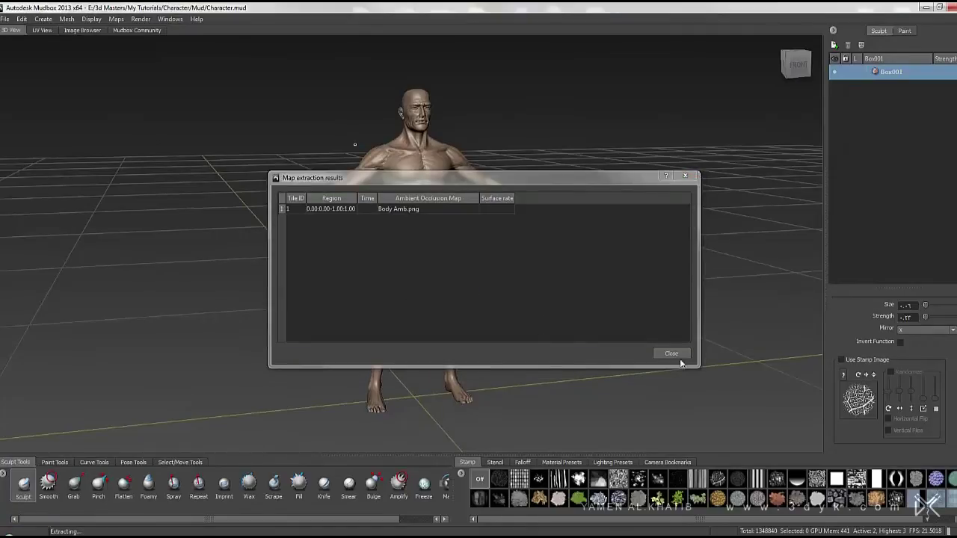
left_click(676, 357)
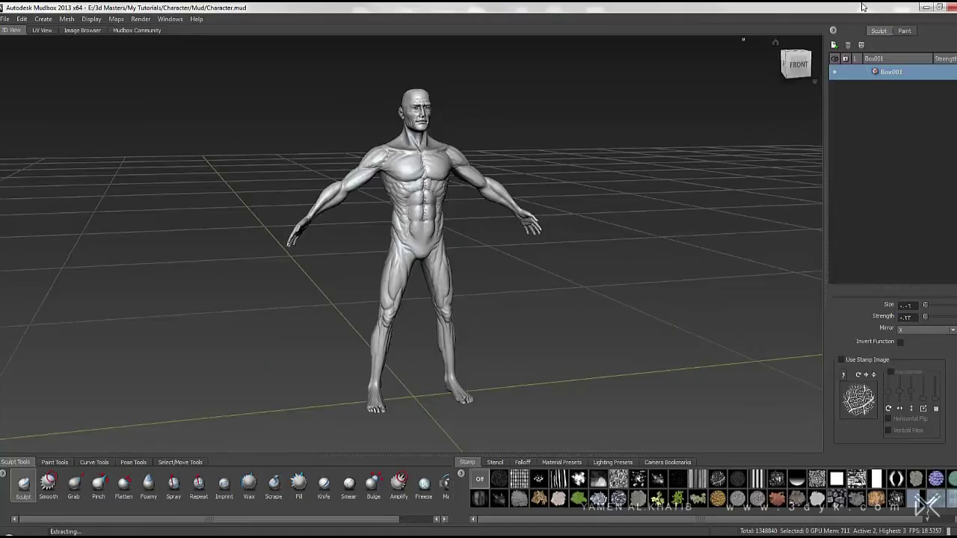
left_click(926, 6)
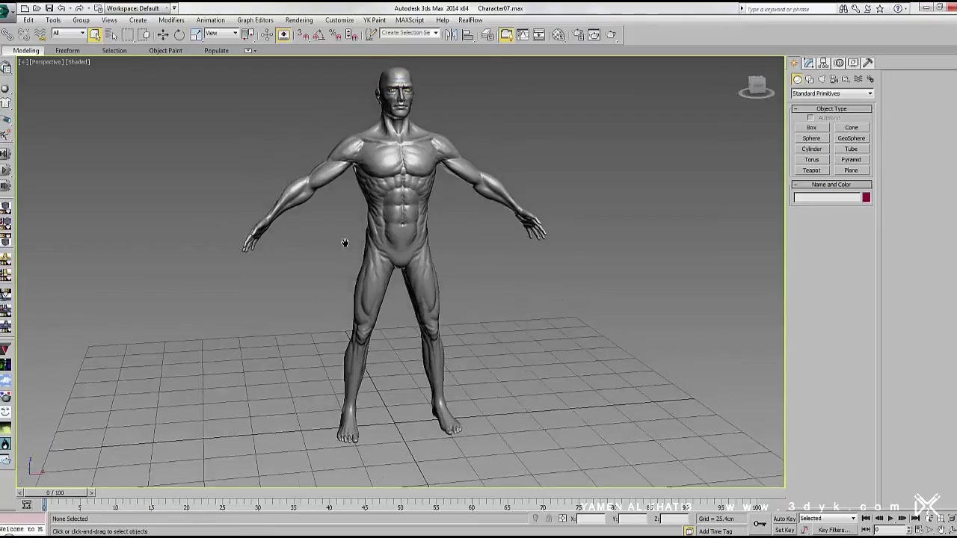
- Assign a Bitmap to the material's Diffuse Color slot and preview the Body Amb.png texture
left_click(559, 34)
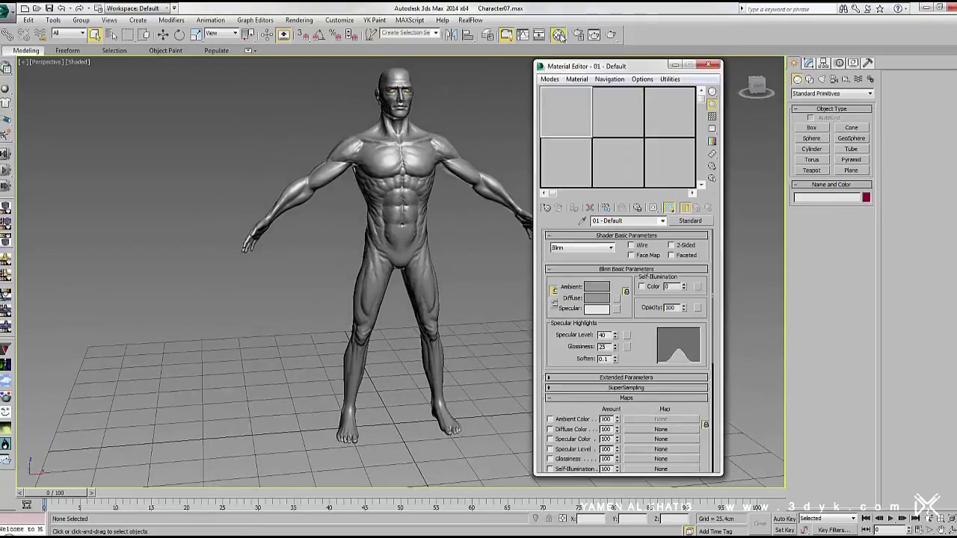
left_click(661, 429)
left_click(224, 134)
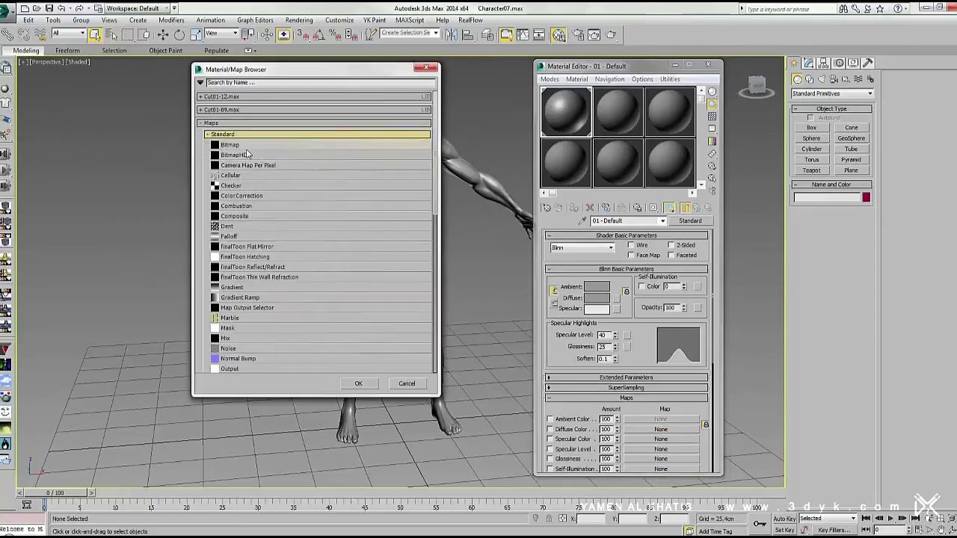
double_click(238, 145)
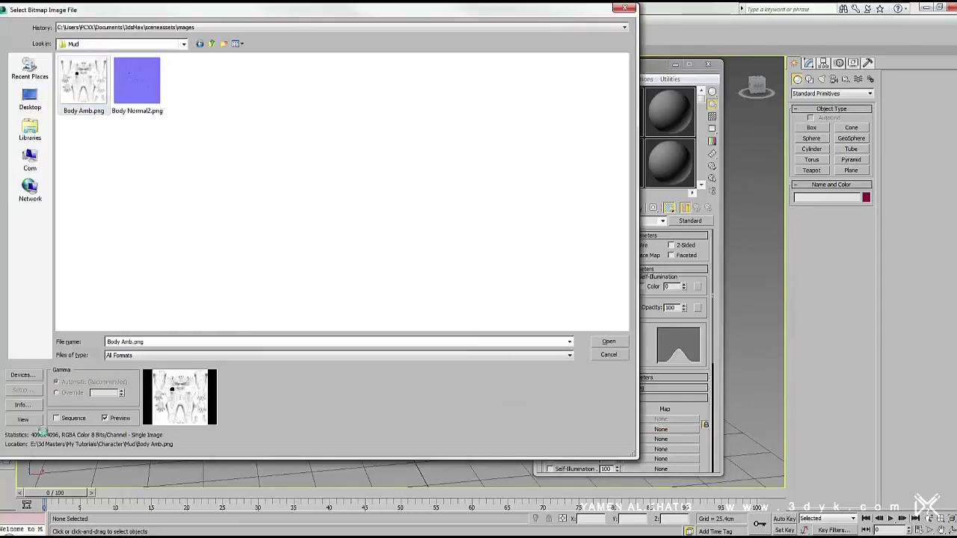
left_click(23, 419)
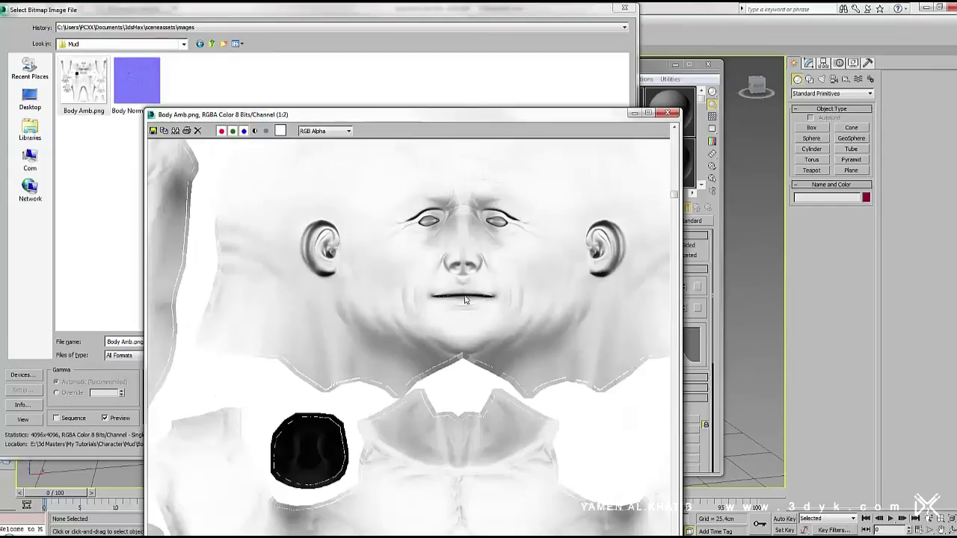
scroll(466, 300, "up", 1)
scroll(471, 217, "up", 1)
scroll(467, 276, "down", 2)
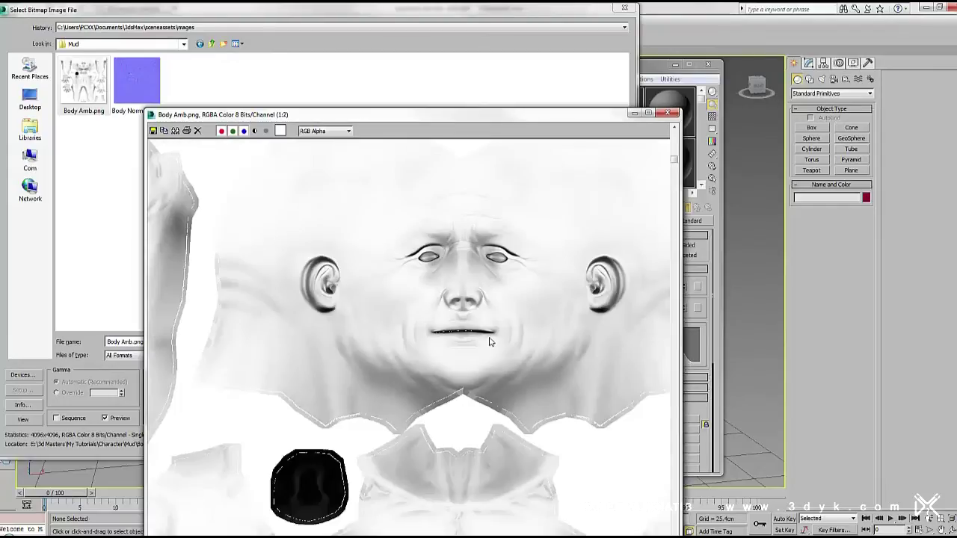
left_click(673, 113)
- Load Body Amb.png as the diffuse bitmap and orbit to inspect the occlusion shading
left_click(602, 342)
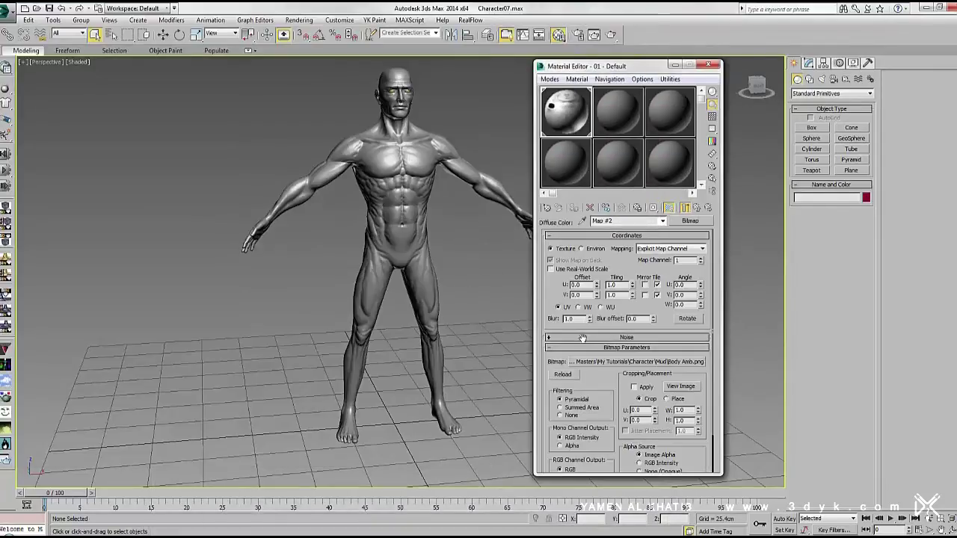
left_click(696, 207)
scroll(412, 231, "up", 3)
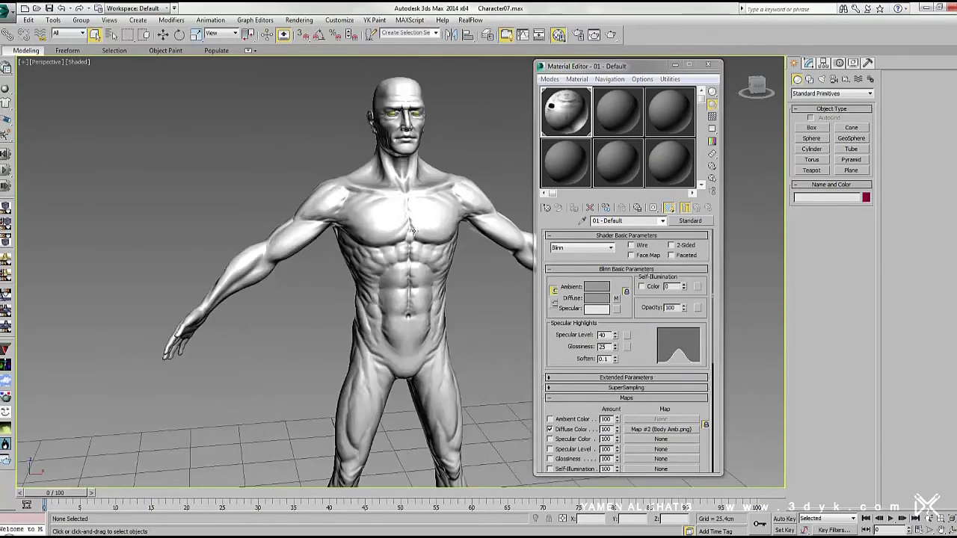
scroll(414, 232, "up", 2)
mouse_move(387, 321)
left_mouse_down()
mouse_move(398, 397)
mouse_move(412, 313)
left_mouse_up()
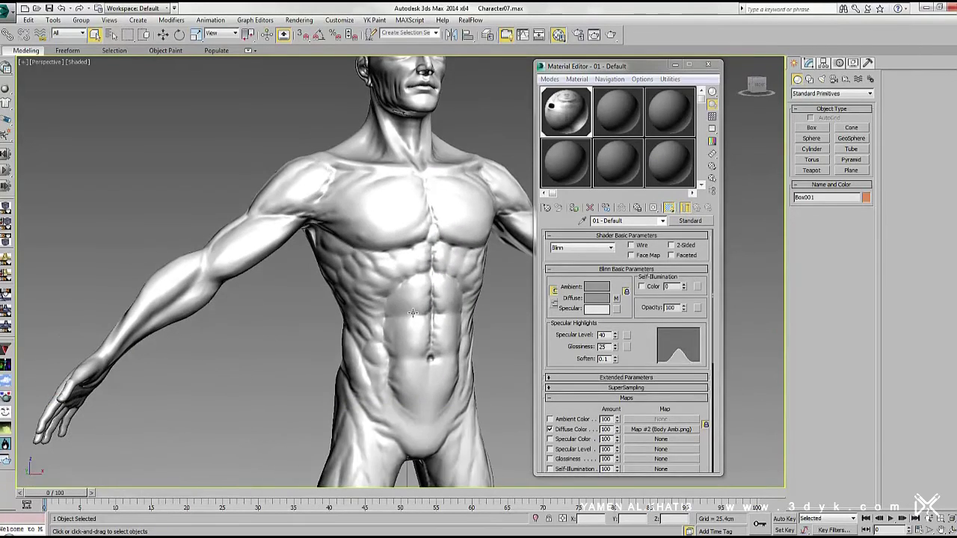
- Inspect the character's TurboSmooth modifier, comparing wireframe and smoothed mesh views
left_click(810, 65)
key("F4")
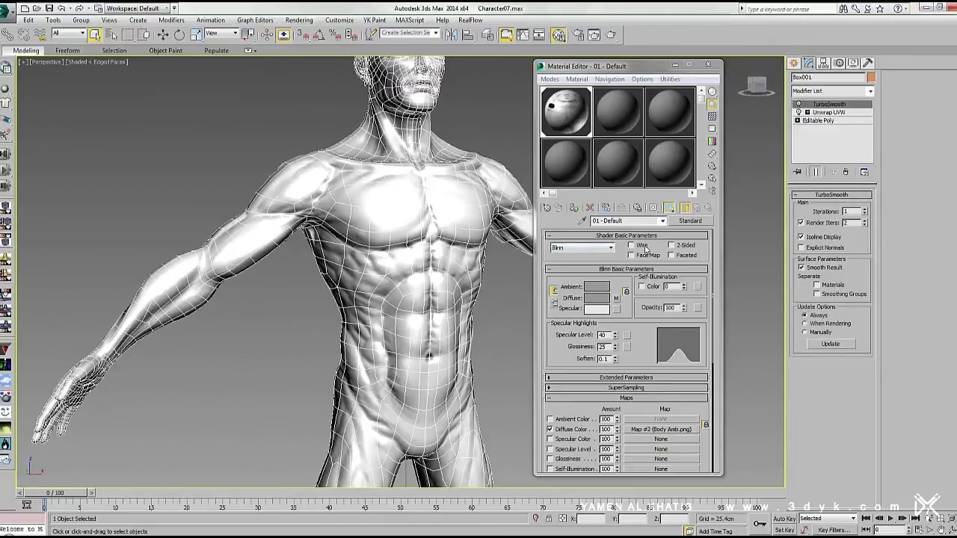
left_click(798, 104)
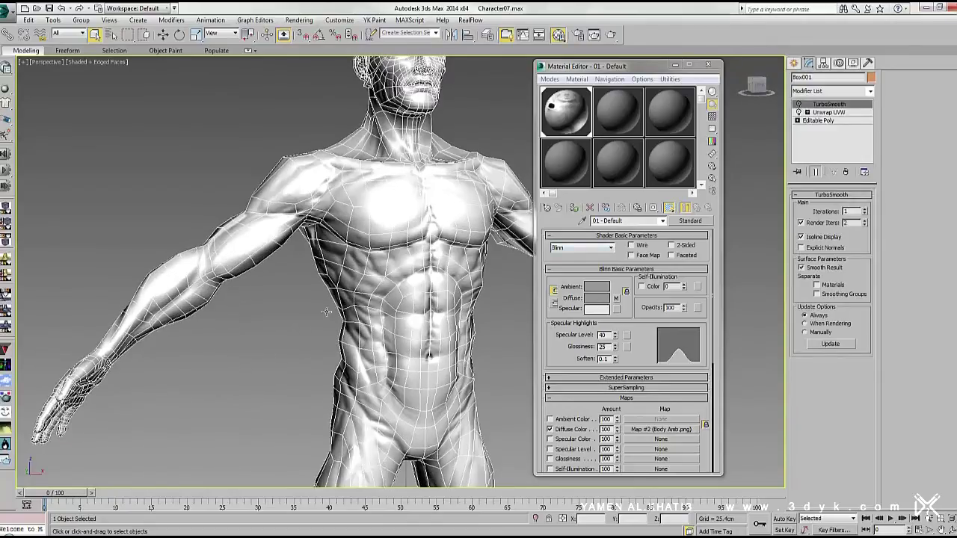
left_click(264, 323)
key("F4")
scroll(412, 271, "down", 5)
scroll(412, 270, "up", 4)
left_click(412, 270)
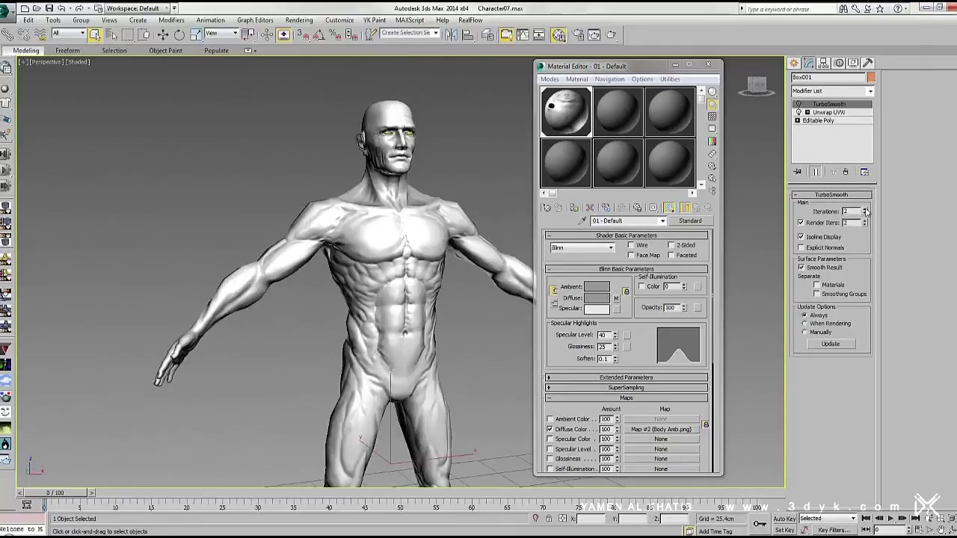
scroll(487, 308, "up", 2)
left_click(488, 308)
scroll(364, 280, "up", 3)
scroll(364, 280, "up", 2)
- Frame a close-up of the face, render it, and close the render and Material Editor
mouse_move(364, 281)
left_mouse_down()
mouse_move(342, 167)
mouse_move(342, 419)
left_mouse_up()
scroll(390, 314, "up", 3)
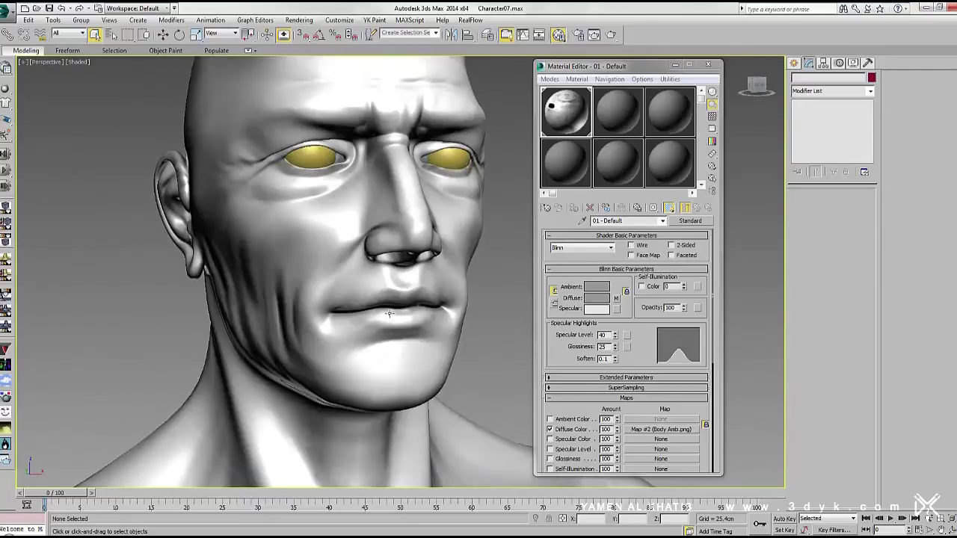
scroll(392, 334, "up", 2)
left_click_drag(392, 334, 412, 337)
key("shift+q")
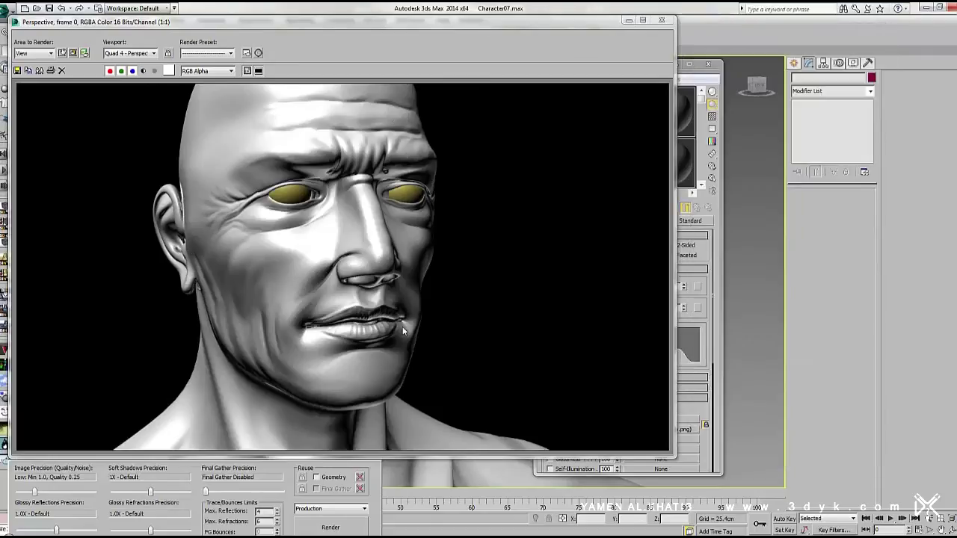
left_click(662, 20)
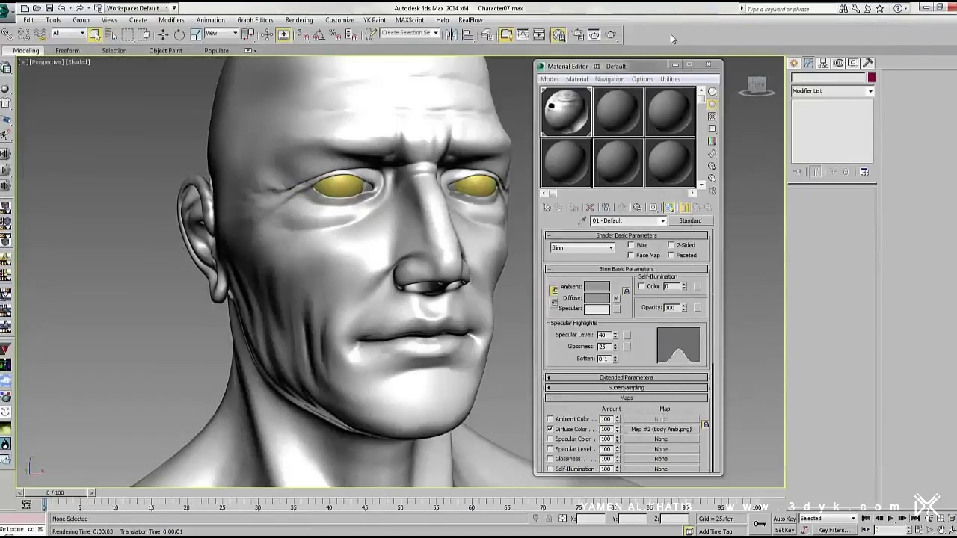
left_click(709, 66)
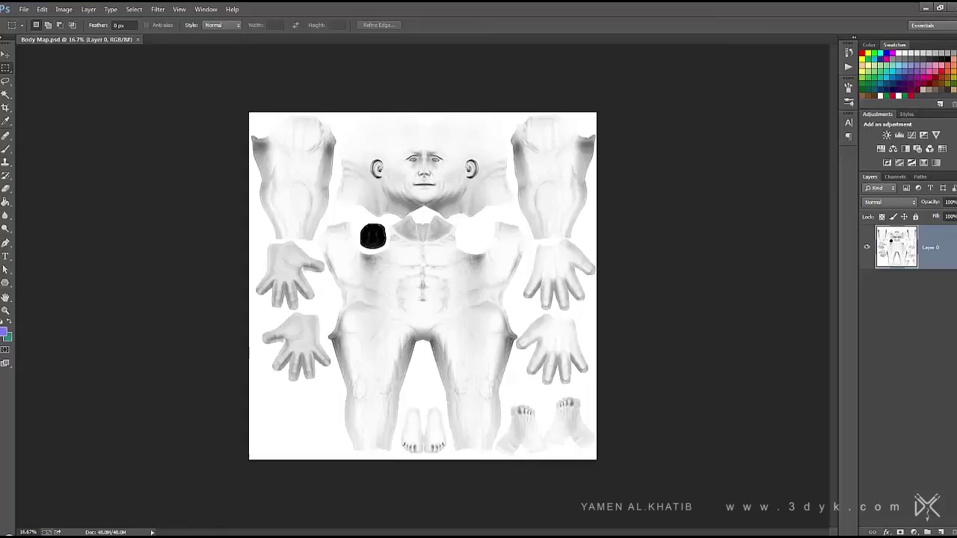
- Add a new layer filled with a peach skin colour
left_click(941, 532)
left_click(4, 333)
left_click(637, 286)
left_click(727, 158)
key("g")
left_click(460, 298)
- Set the peach layer's blend mode to Multiply and move the body map layer above it
left_click(890, 202)
left_click(880, 237)
left_click(890, 202)
left_click(880, 212)
left_click_drag(905, 288, 895, 247)
left_click(890, 202)
left_click(881, 240)
key("v")
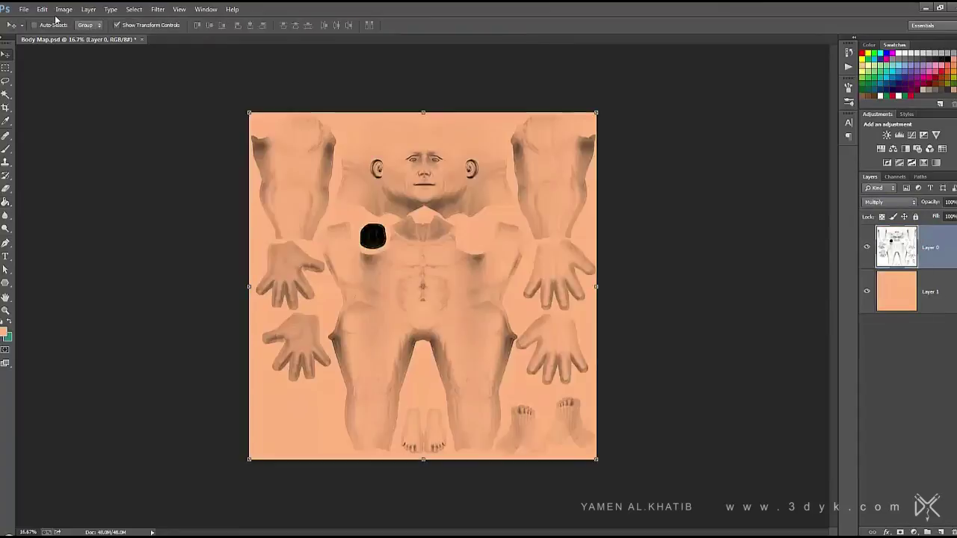
- Apply a Color Balance to the shadows, roughly +17/-8/-12, tinting them toward red
left_click(64, 9)
left_click(243, 98)
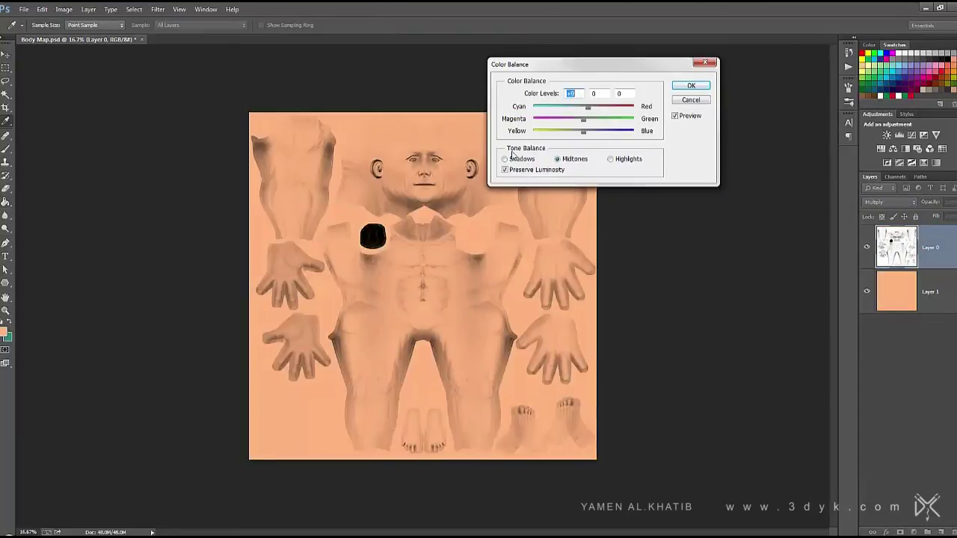
left_click_drag(595, 111, 593, 109)
left_click_drag(583, 131, 579, 119)
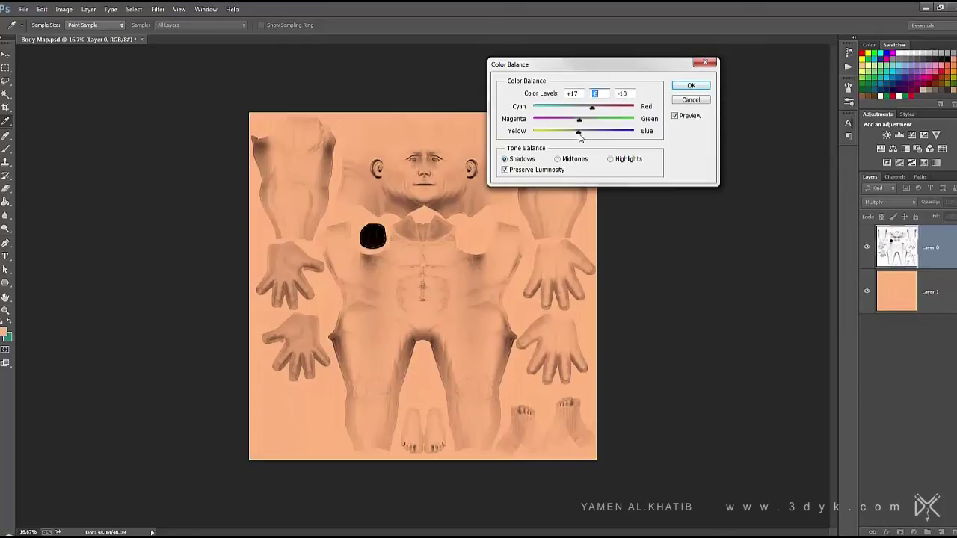
left_click(702, 89)
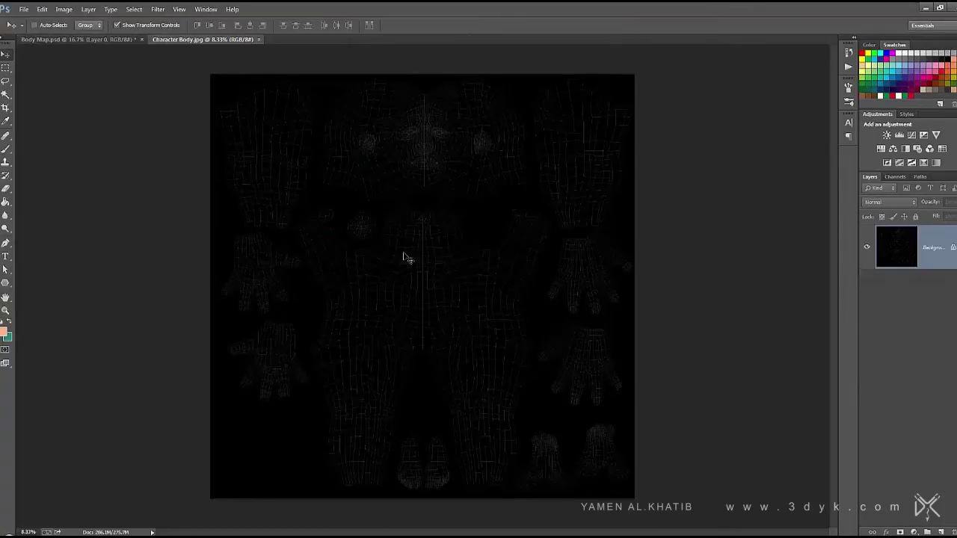
- Drag the Character Body wireframe image into the Body Map document
left_click_drag(175, 42, 306, 79)
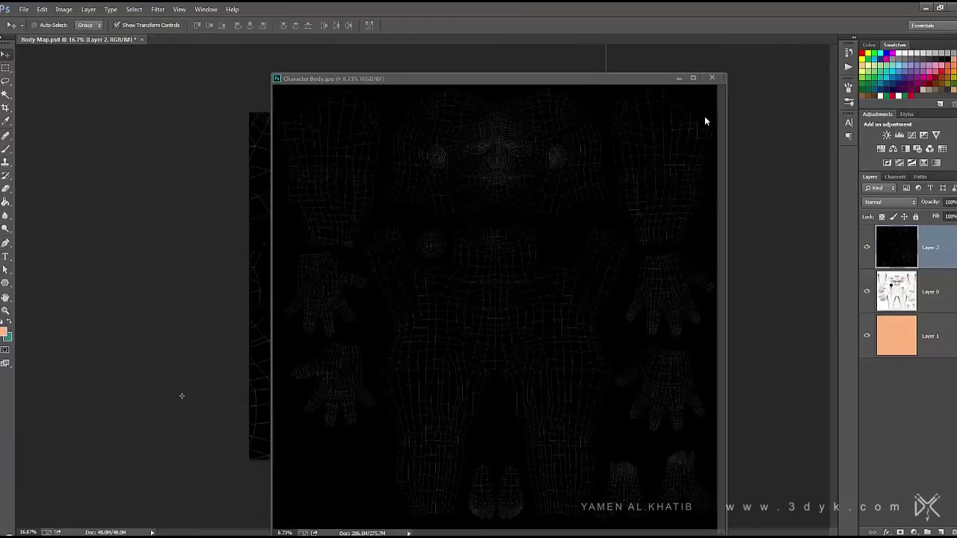
key("ctrl+w")
key("ctrl+t")
key("ctrl+minus")
- Enlarge the canvas to 10000 × 10000 pixels
left_click(64, 9)
left_click(80, 92)
left_click(453, 160)
left_click(434, 177)
type("0")
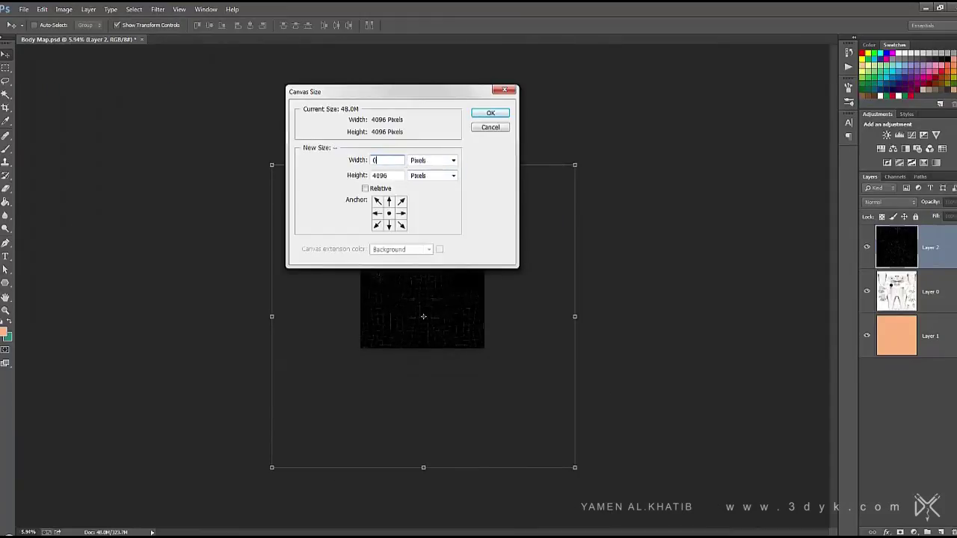
type("10000")
key("Tab")
type("10000")
key("Return")
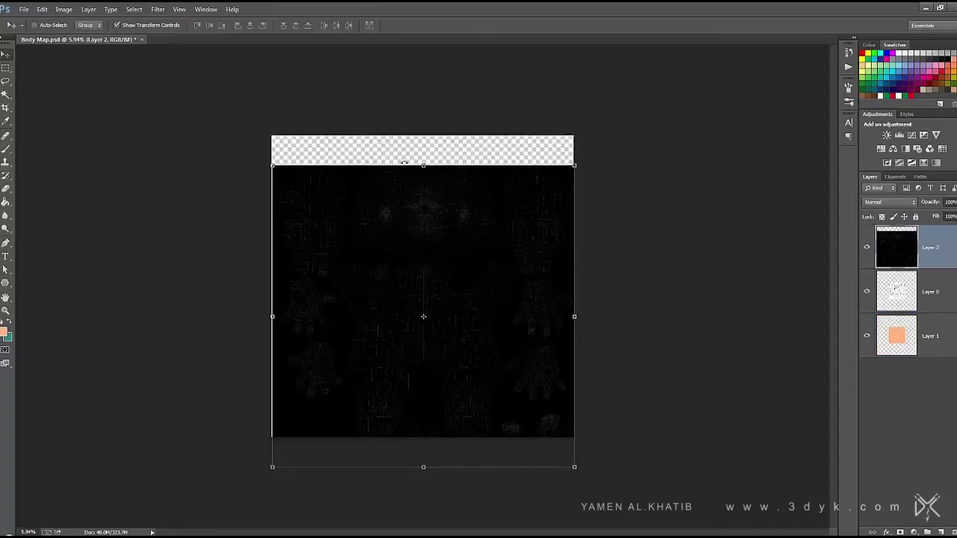
- Stretch the body map and orange skin layers to fill the enlarged canvas
left_click_drag(359, 352, 273, 441)
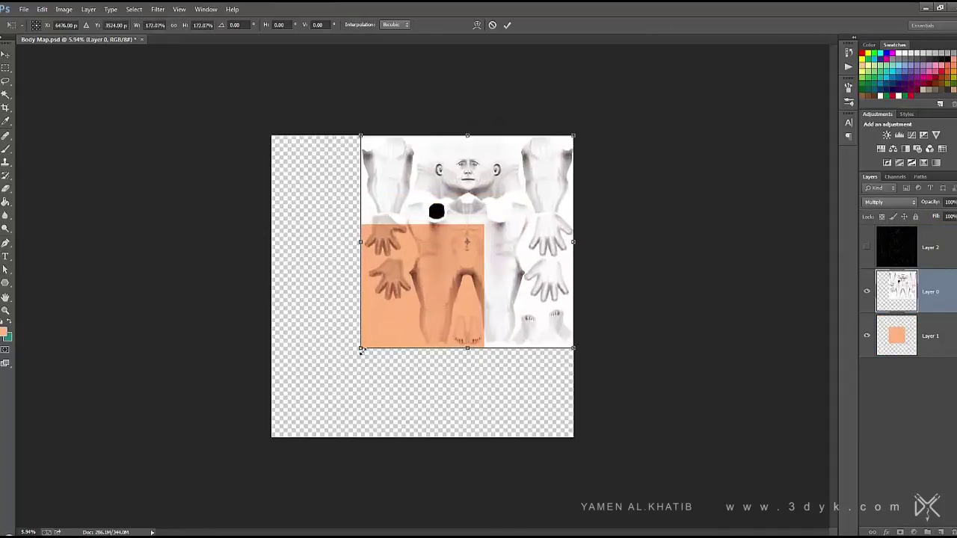
key("Return")
left_click(931, 338)
left_click_drag(484, 225, 574, 136)
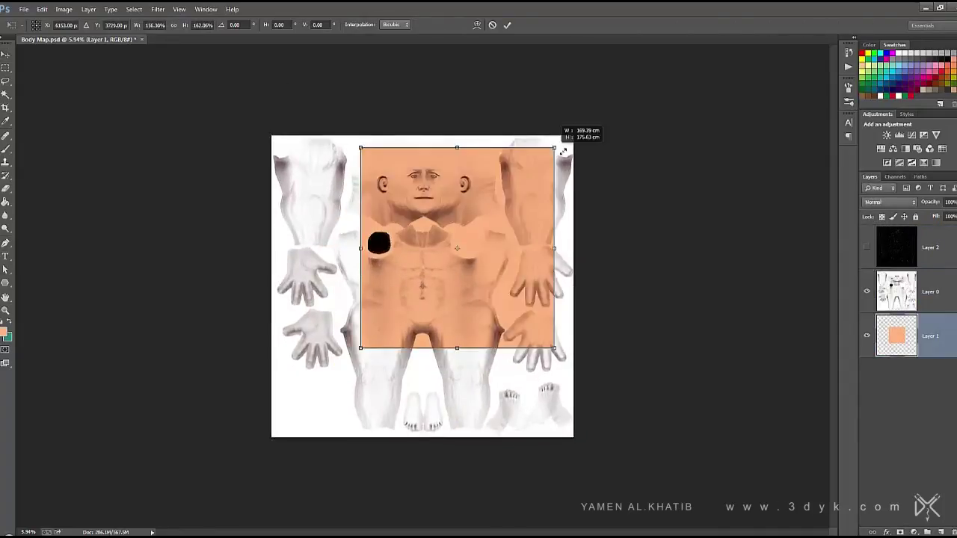
left_click_drag(361, 348, 272, 438)
key("Return")
- Lower the body map layer's fill to 64%
left_click(930, 291)
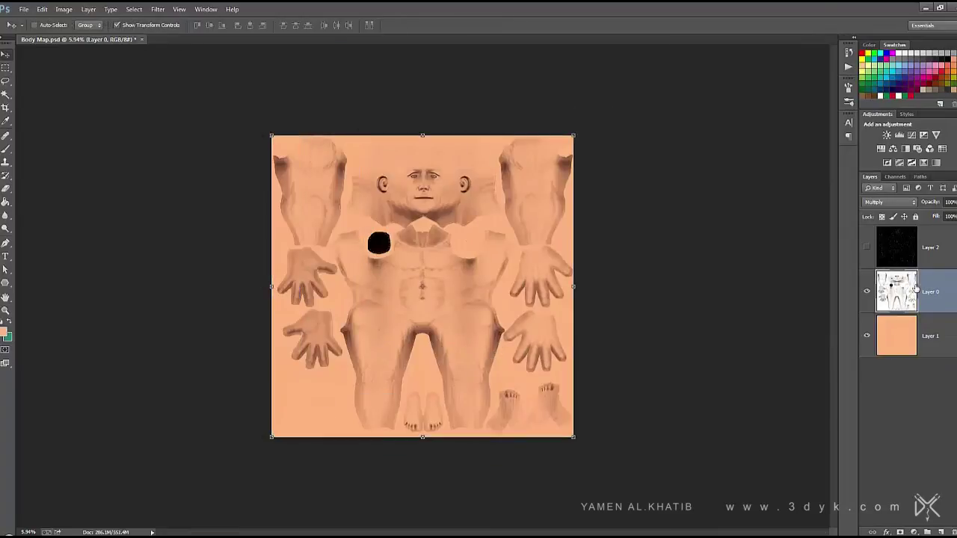
scroll(479, 255, "up", 3)
scroll(482, 260, "up", 3)
scroll(482, 260, "up", 2)
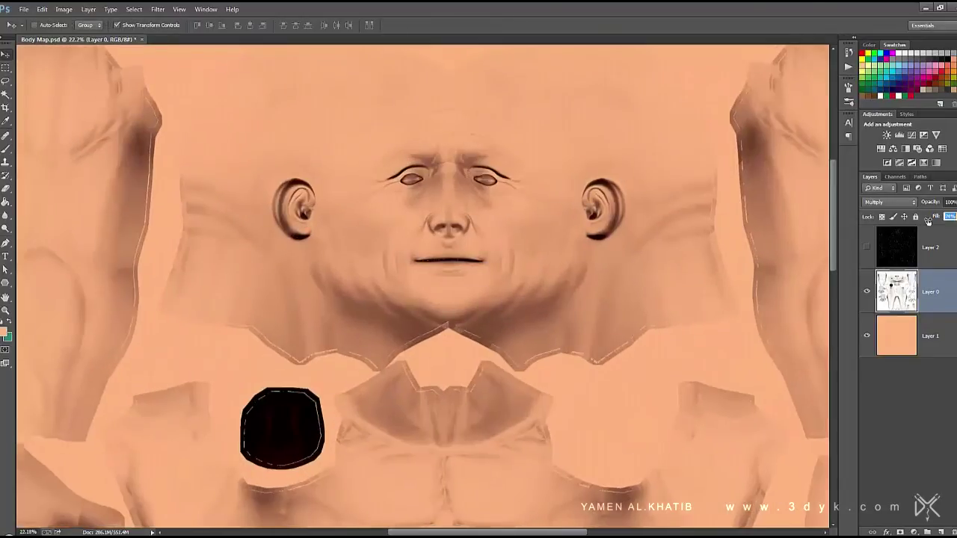
left_click_drag(928, 221, 924, 219)
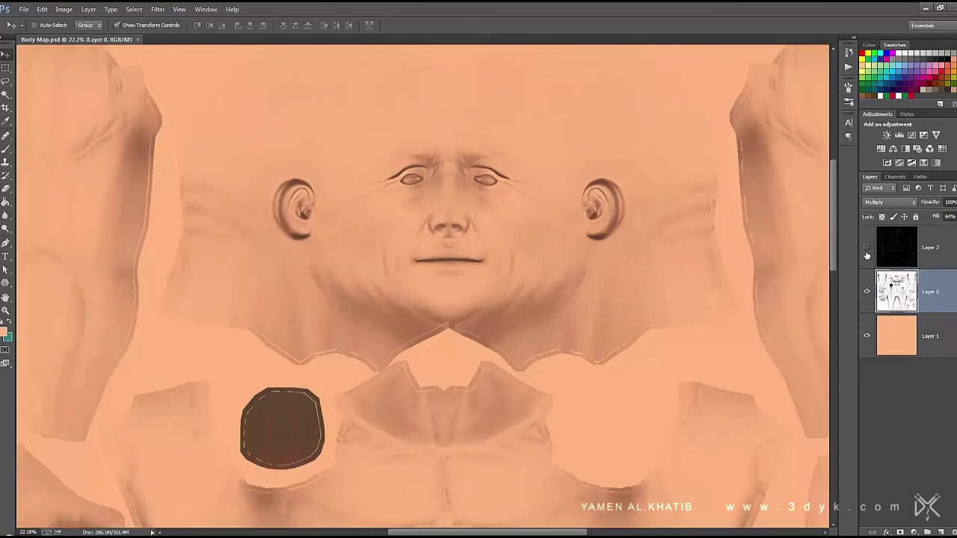
- Show the wireframe layer again and set its blend mode to Screen
left_click(867, 247)
scroll(479, 265, "up", 3)
left_click(920, 232)
left_click(890, 202)
left_click(887, 252)
left_click(890, 202)
left_click(886, 323)
- Add a new empty layer above the body map and choose a dark brown foreground colour
left_click(948, 303)
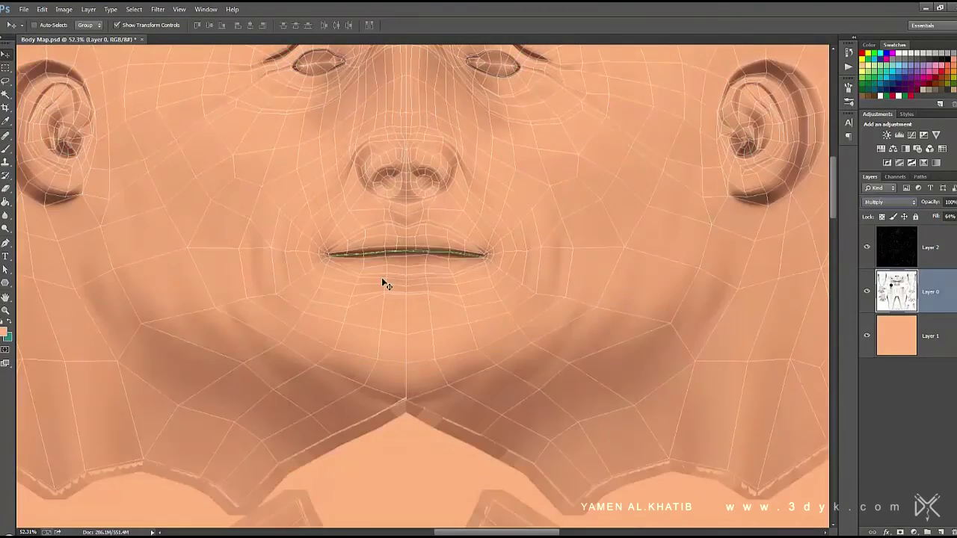
scroll(440, 253, "down", 3)
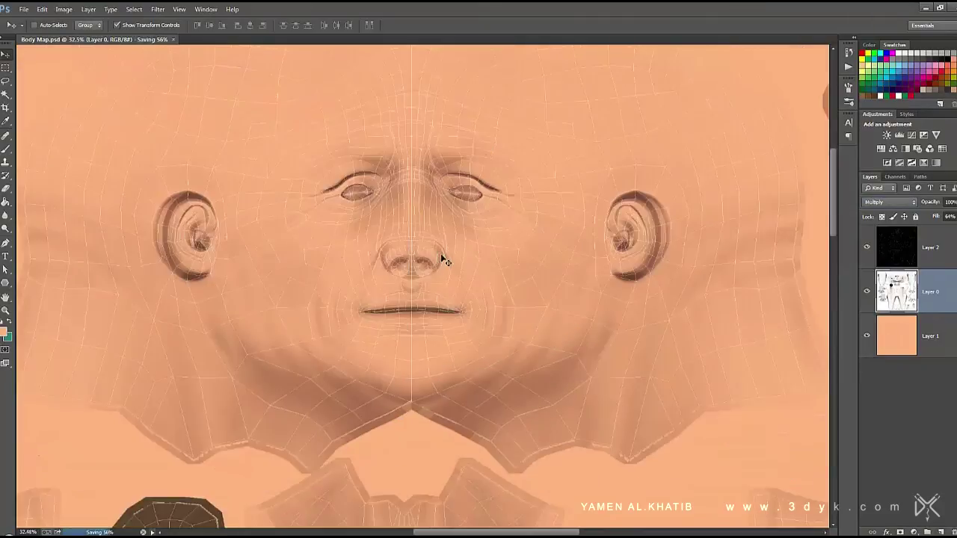
scroll(378, 297, "up", 1)
scroll(414, 265, "up", 4)
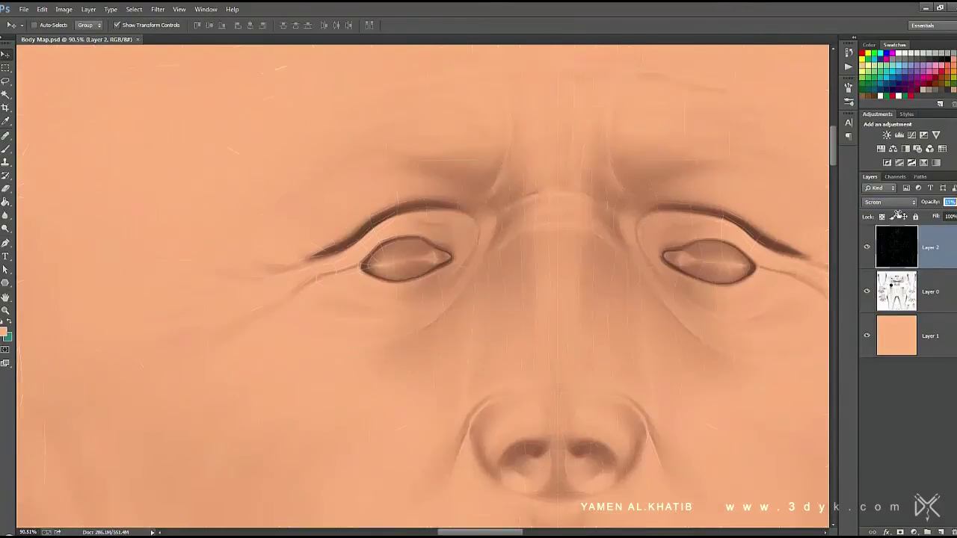
left_click(941, 531)
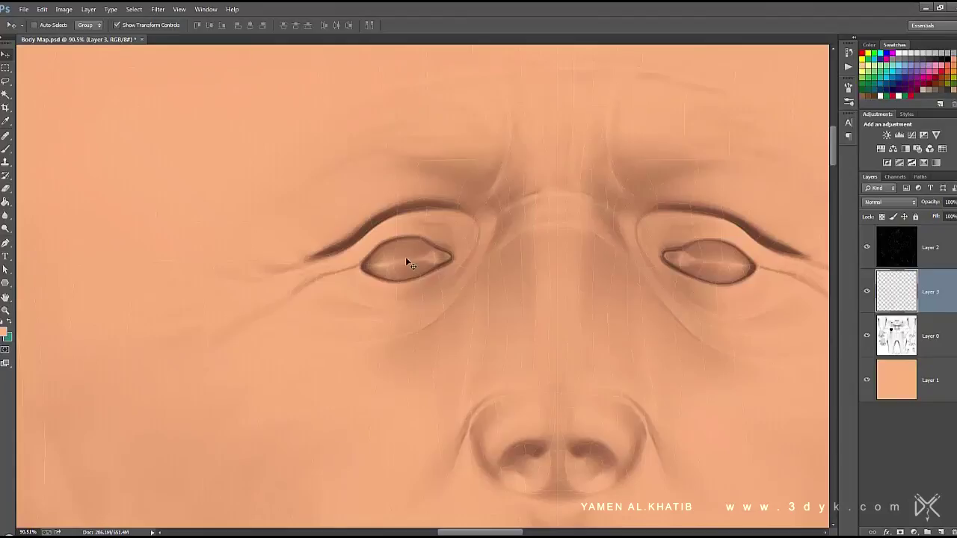
left_click(3, 331)
left_click(404, 213)
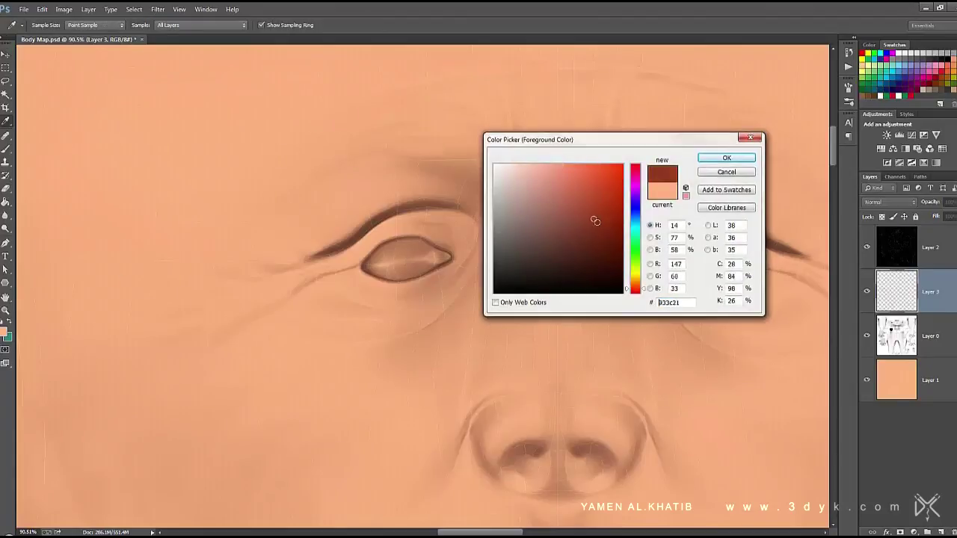
key("Return")
- Pick a large scattered brush and shade over both eyebrows and the nose bridge
key("b")
right_click(401, 159)
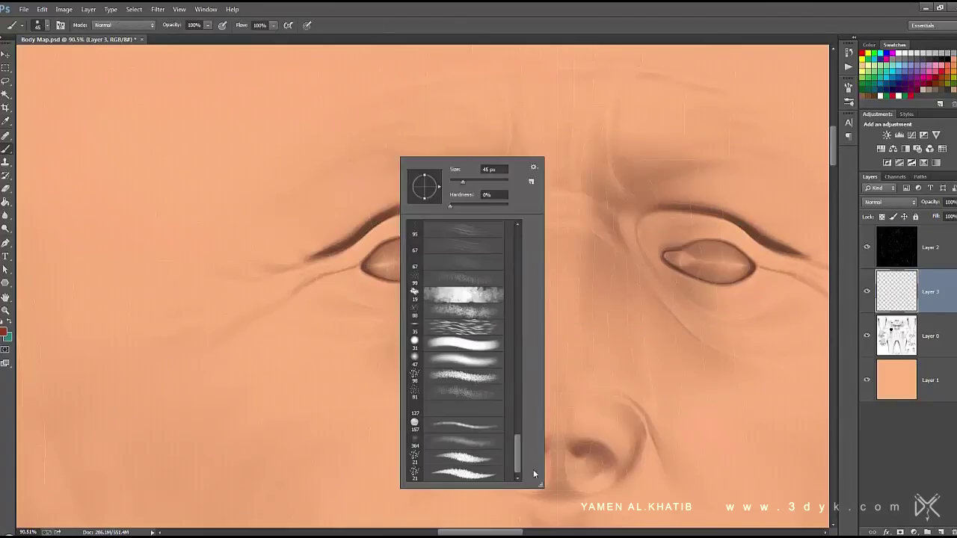
double_click(484, 444)
mouse_move(404, 227)
left_mouse_down()
mouse_move(344, 239)
mouse_move(399, 241)
left_mouse_up()
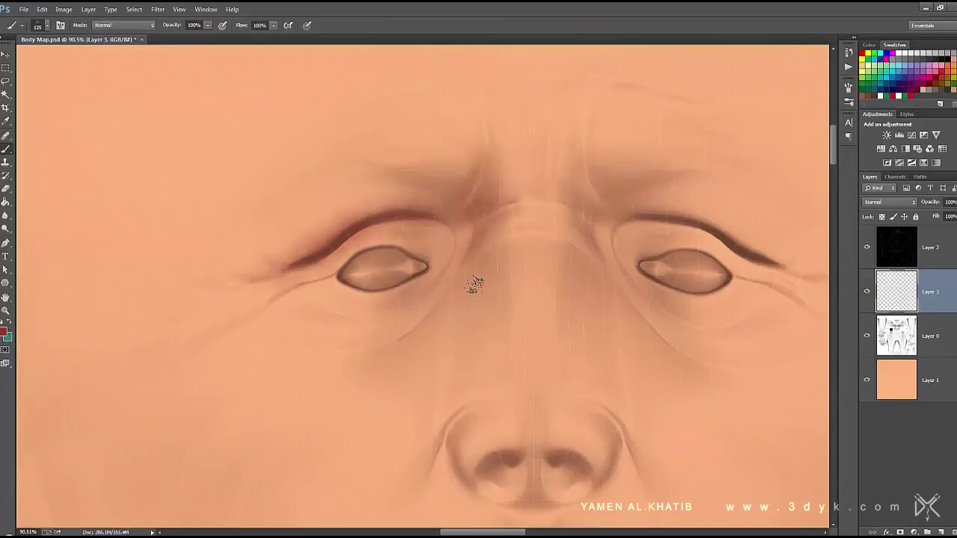
left_click_drag(474, 280, 387, 261)
left_click_drag(538, 200, 699, 251)
left_click_drag(355, 225, 337, 310)
mouse_move(498, 218)
left_mouse_down()
mouse_move(391, 214)
mouse_move(404, 269)
left_mouse_up()
left_click_drag(352, 239, 476, 229)
left_click_drag(314, 247, 751, 216)
- Paint soft dark shading under both eyes
scroll(359, 196, "down", 2)
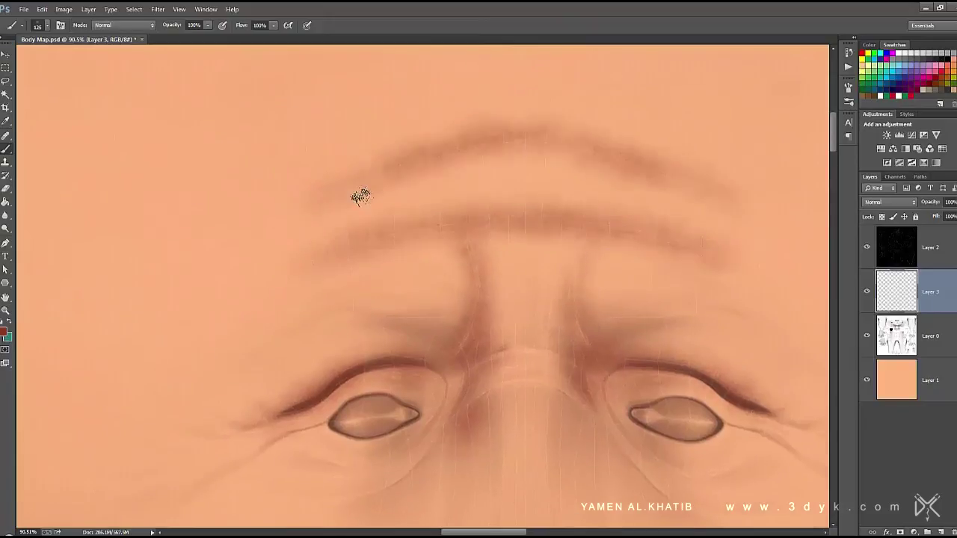
scroll(509, 231, "down", 5)
scroll(481, 199, "right", 5)
mouse_move(481, 199)
left_mouse_down()
mouse_move(585, 257)
mouse_move(722, 261)
left_mouse_up()
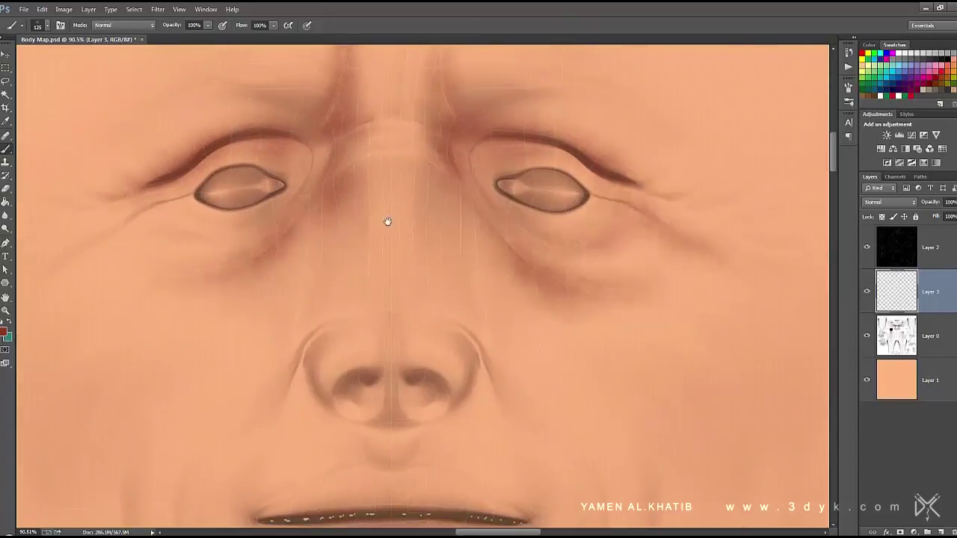
scroll(386, 220, "left", 5)
left_click_drag(419, 221, 280, 293)
scroll(411, 250, "right", 1)
left_click_drag(299, 224, 187, 288)
scroll(255, 322, "down", 4)
scroll(255, 322, "right", 2)
- Darken the cheek folds, nostrils and the right mouth corner
left_click_drag(239, 419, 254, 288)
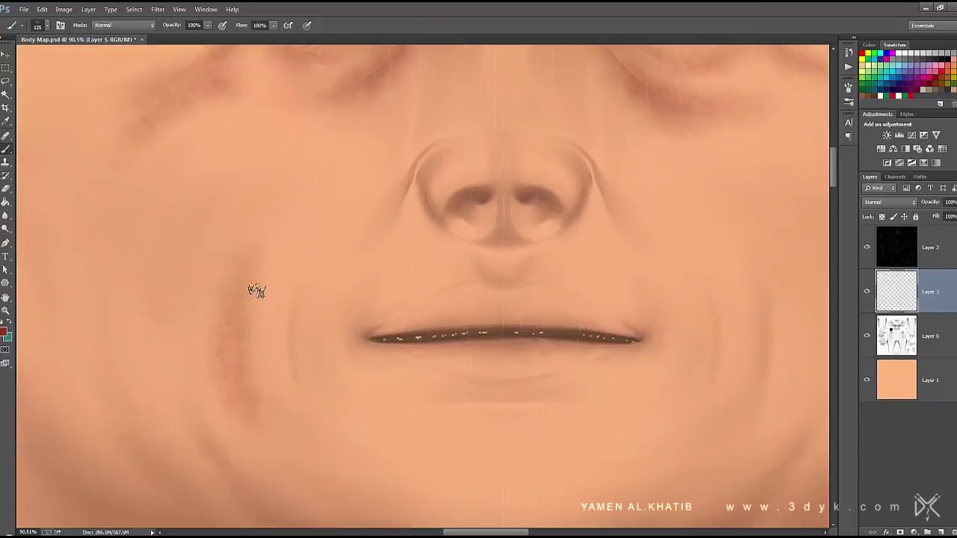
left_click_drag(292, 374, 336, 314)
mouse_move(418, 149)
left_mouse_down()
mouse_move(484, 235)
mouse_move(589, 215)
mouse_move(427, 175)
mouse_move(569, 421)
left_mouse_up()
scroll(450, 156, "right", 2)
left_click_drag(629, 423, 621, 284)
scroll(447, 258, "down", 1)
scroll(447, 258, "left", 2)
- Shade beneath the lips and enlarge the brush
mouse_move(447, 258)
left_mouse_down()
mouse_move(513, 267)
mouse_move(336, 299)
mouse_move(591, 300)
left_mouse_up()
scroll(571, 268, "down", 2)
left_click_drag(572, 267, 324, 285)
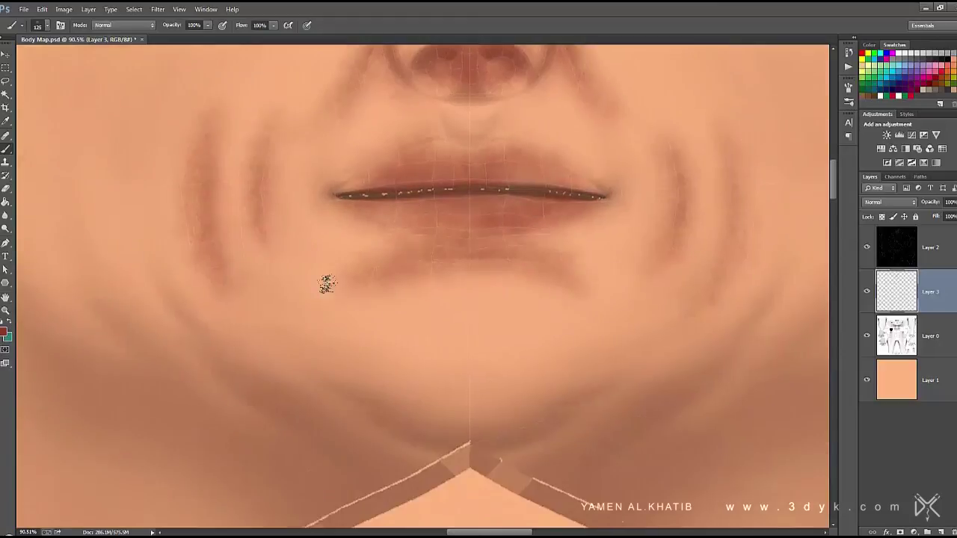
scroll(325, 284, "down", 2)
scroll(352, 252, "down", 2)
key("bracketright")
key("bracketright")
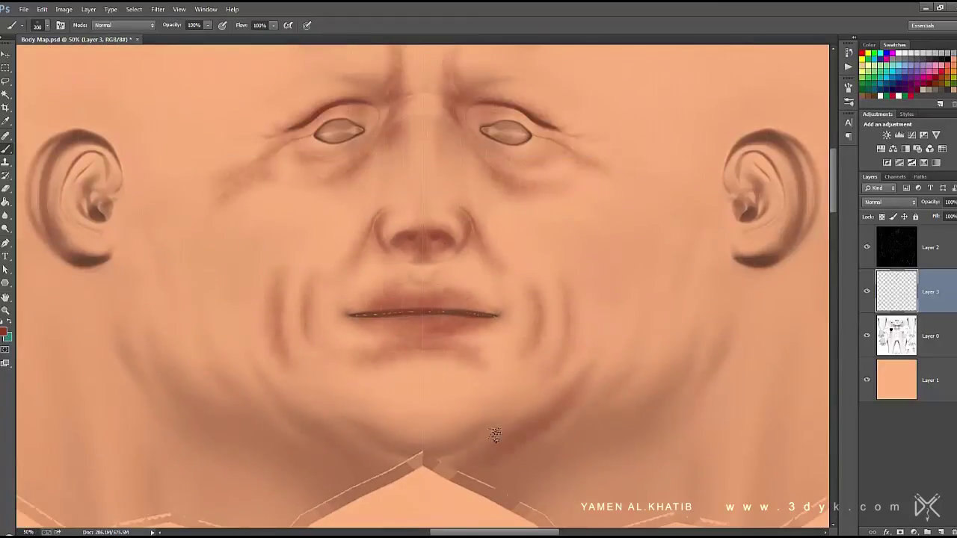
- Enlarge the brush further and pan around the face to frame the outer eye corner
scroll(367, 348, "down", 2)
scroll(367, 349, "left", 1)
key("bracketright")
scroll(551, 299, "right", 4)
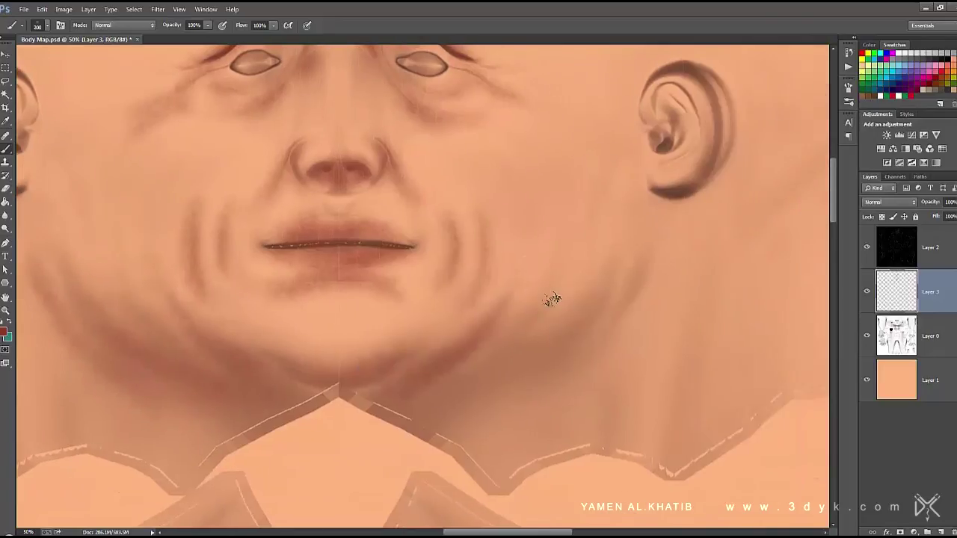
scroll(576, 263, "up", 3)
scroll(577, 263, "right", 1)
scroll(246, 249, "left", 5)
scroll(246, 250, "down", 1)
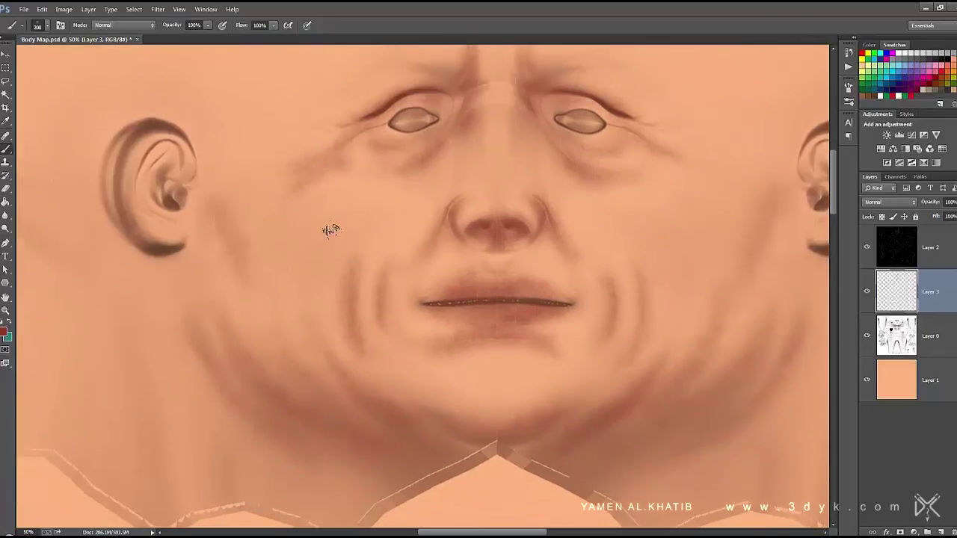
scroll(315, 243, "up", 4)
scroll(314, 243, "left", 1)
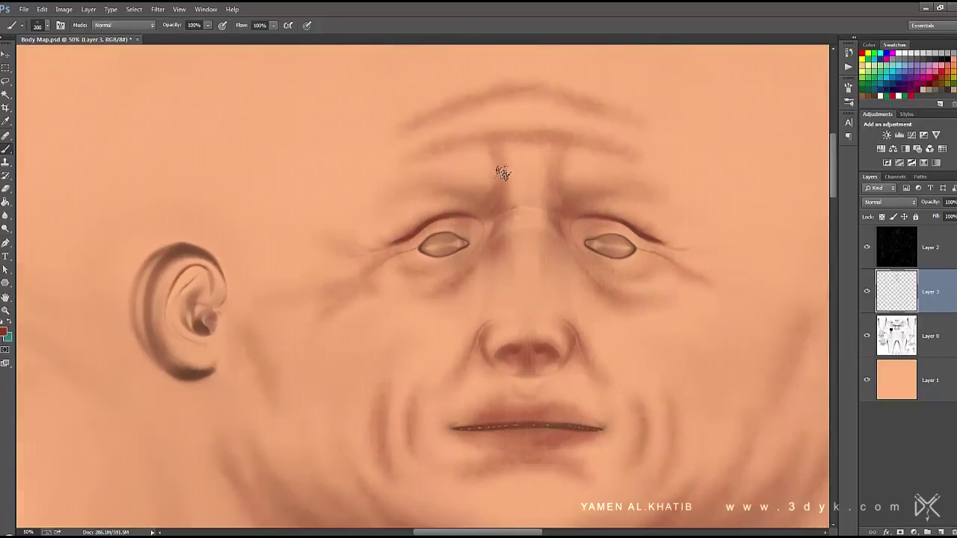
scroll(561, 203, "up", 1)
scroll(562, 202, "left", 2)
scroll(434, 207, "down", 7)
scroll(434, 207, "right", 3)
scroll(483, 138, "up", 1)
scroll(483, 138, "up", 1)
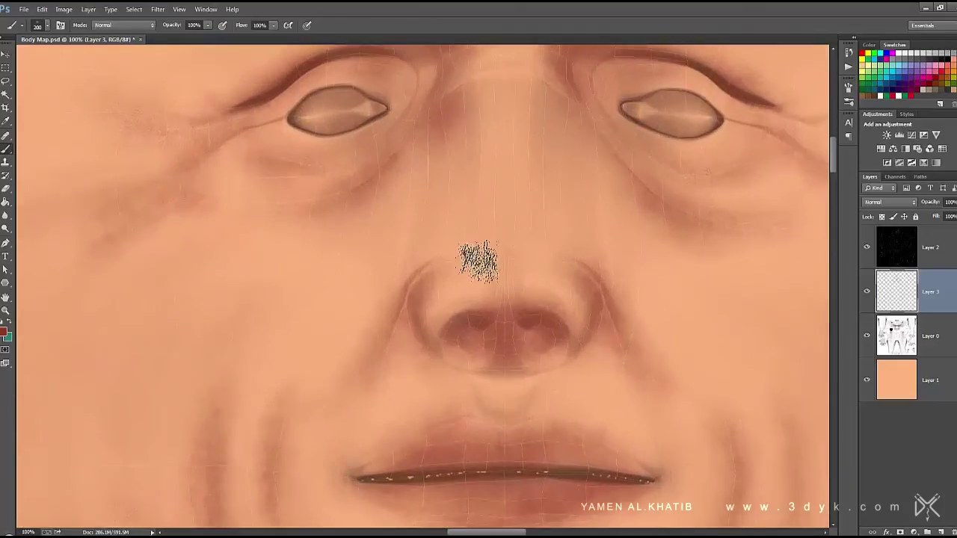
scroll(479, 256, "up", 3)
scroll(479, 256, "left", 1)
scroll(516, 322, "up", 1)
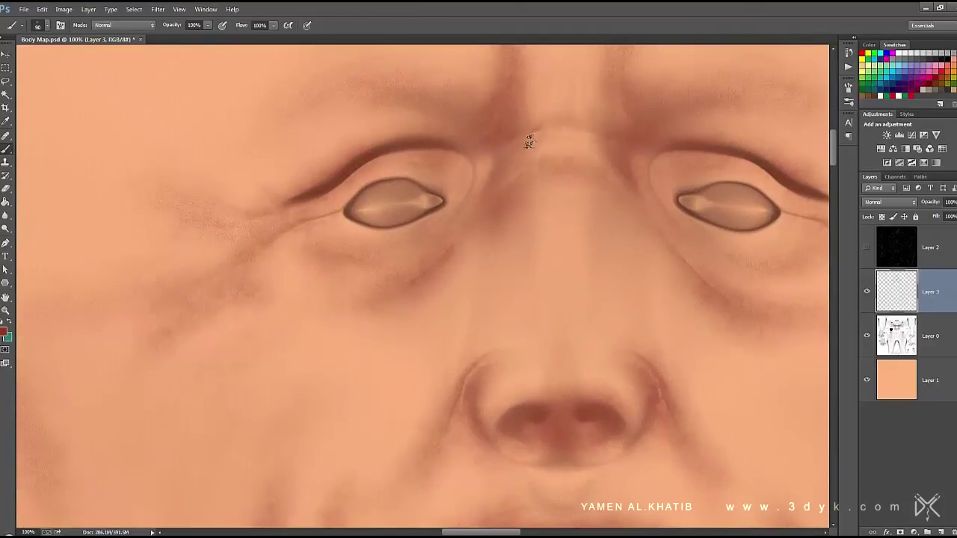
scroll(496, 270, "up", 5)
scroll(496, 278, "left", 2)
scroll(528, 194, "left", 1)
scroll(486, 217, "up", 3)
scroll(449, 236, "right", 4)
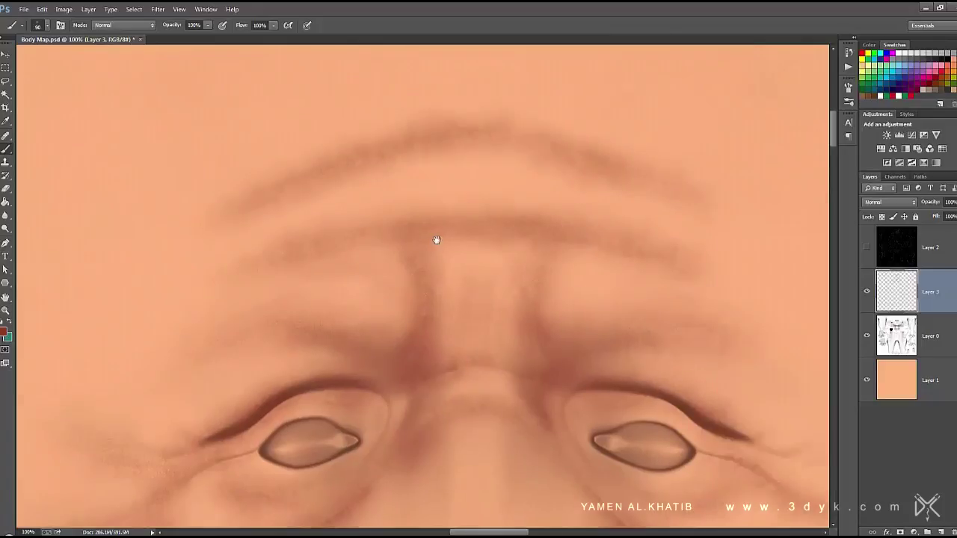
scroll(523, 149, "down", 4)
scroll(587, 88, "left", 5)
scroll(524, 165, "down", 3)
scroll(463, 225, "left", 3)
- Paint creases at the eye corners and below the eye, plus vertical wrinkles between the brows
left_click_drag(415, 237, 339, 251)
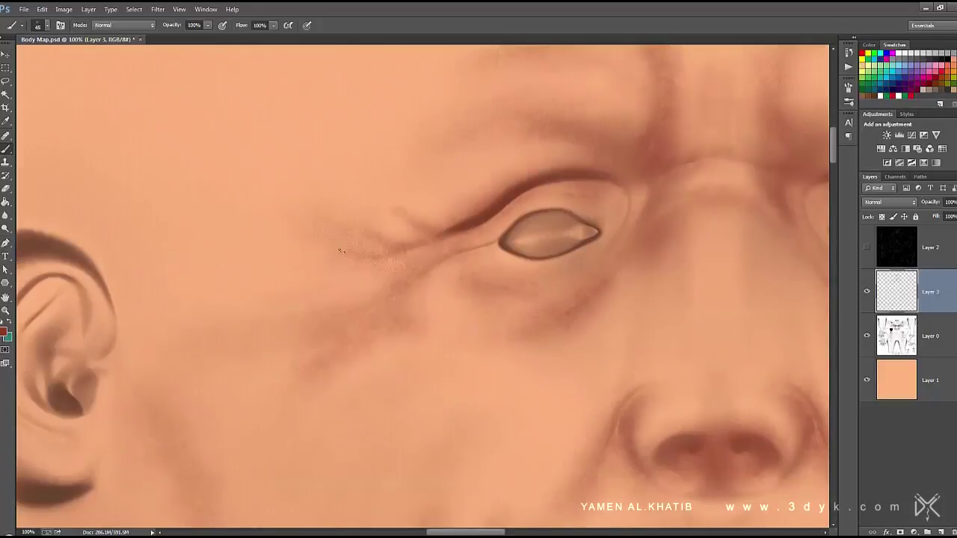
left_click_drag(325, 297, 268, 310)
left_click_drag(499, 242, 459, 256)
left_click_drag(630, 191, 627, 222)
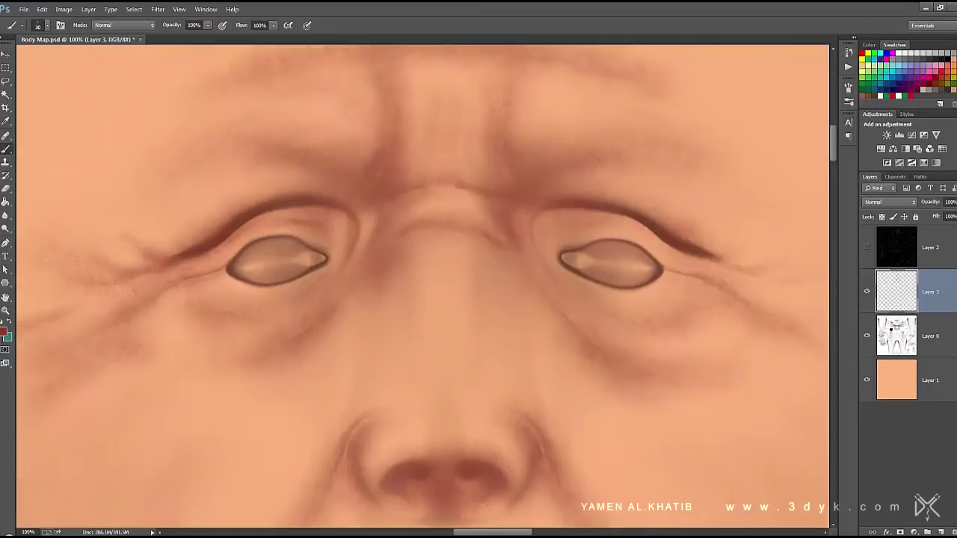
left_click_drag(409, 138, 423, 215)
left_click_drag(445, 150, 434, 220)
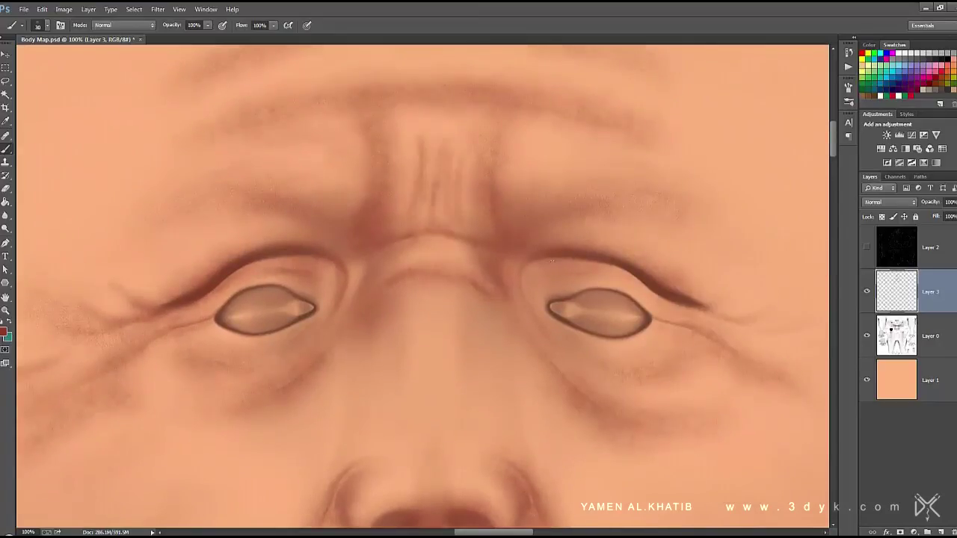
- Darken the right eye creases and paint crow's feet fanning from its corner with a slightly larger brush
left_click_drag(551, 259, 517, 298)
mouse_move(554, 224)
left_mouse_down()
mouse_move(515, 234)
mouse_move(663, 274)
left_mouse_up()
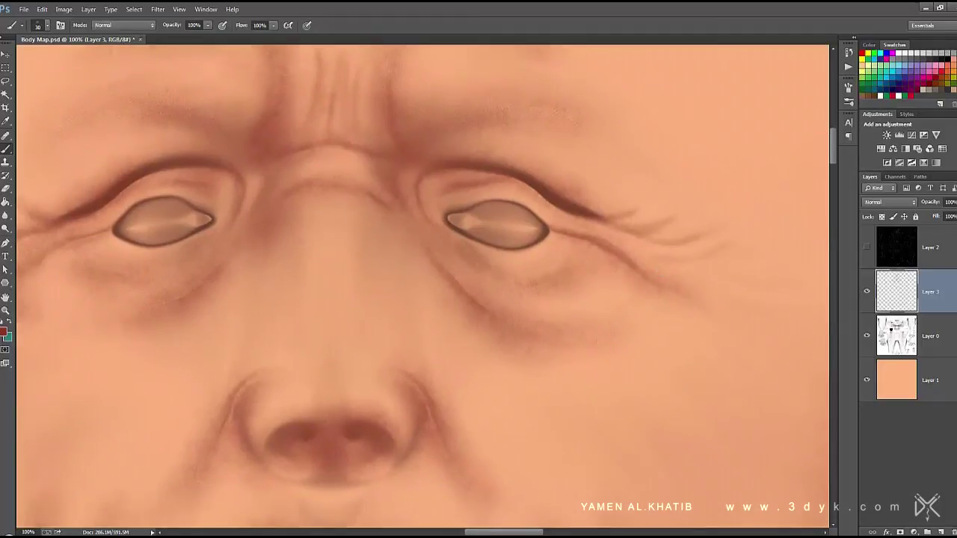
left_click_drag(734, 282, 679, 256)
key("bracketright")
mouse_move(596, 217)
left_mouse_down()
mouse_move(678, 238)
mouse_move(635, 182)
left_mouse_up()
left_click_drag(570, 226, 727, 271)
left_click_drag(580, 235, 658, 308)
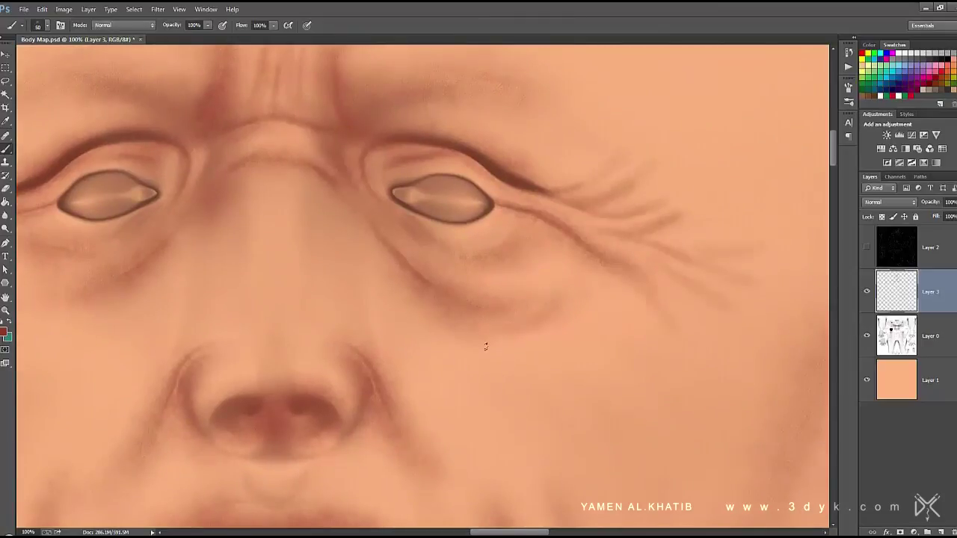
- Switch to a darker paint colour and deepen the brow crease and vertical wrinkle between the brows
left_click_drag(486, 346, 617, 200)
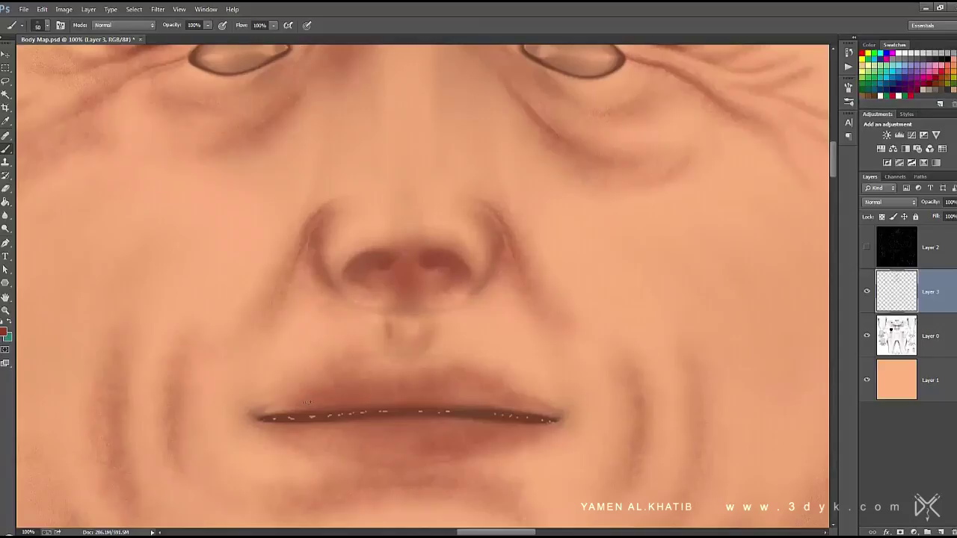
left_click_drag(304, 255, 470, 321)
left_click(4, 331)
left_click(733, 156)
left_click_drag(525, 159, 506, 307)
left_click_drag(465, 178, 497, 169)
left_click_drag(537, 92, 544, 144)
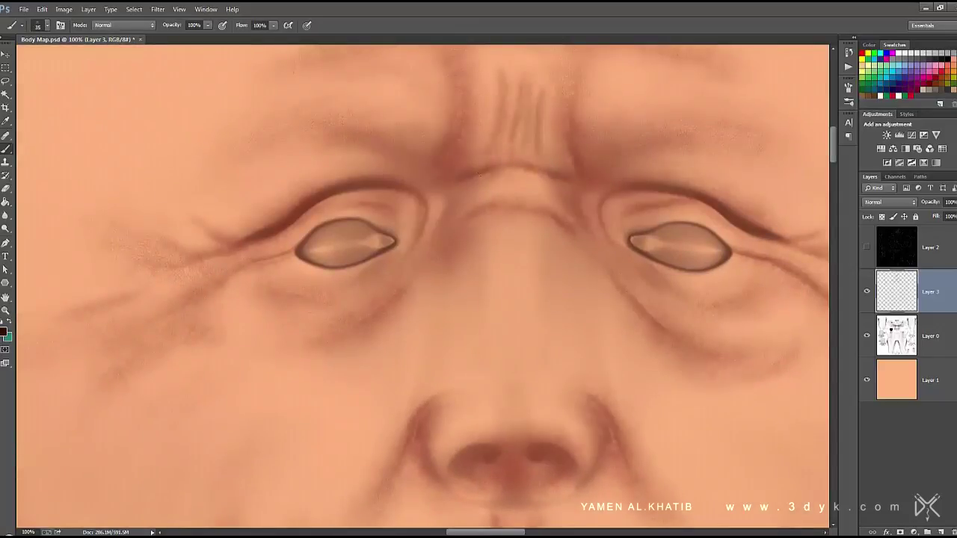
- At 39% brush opacity, add faint forehead creases along the upper brow
left_click_drag(494, 57, 487, 173)
left_click_drag(232, 256, 298, 230)
left_click_drag(208, 25, 176, 39)
left_click_drag(449, 148, 340, 158)
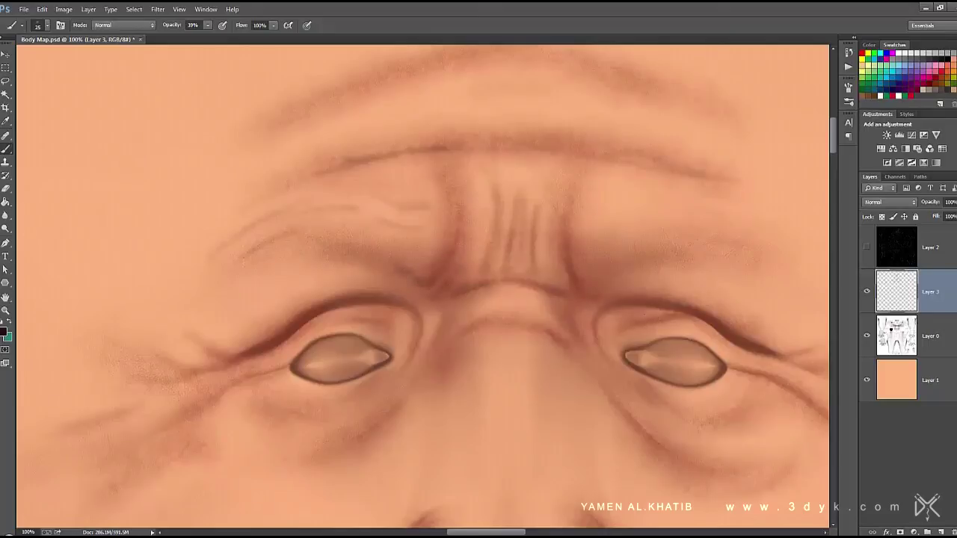
- Paint creases along the right cheek, faint strokes under the lower lip and the upper brow wrinkle
left_click_drag(524, 374, 332, 246)
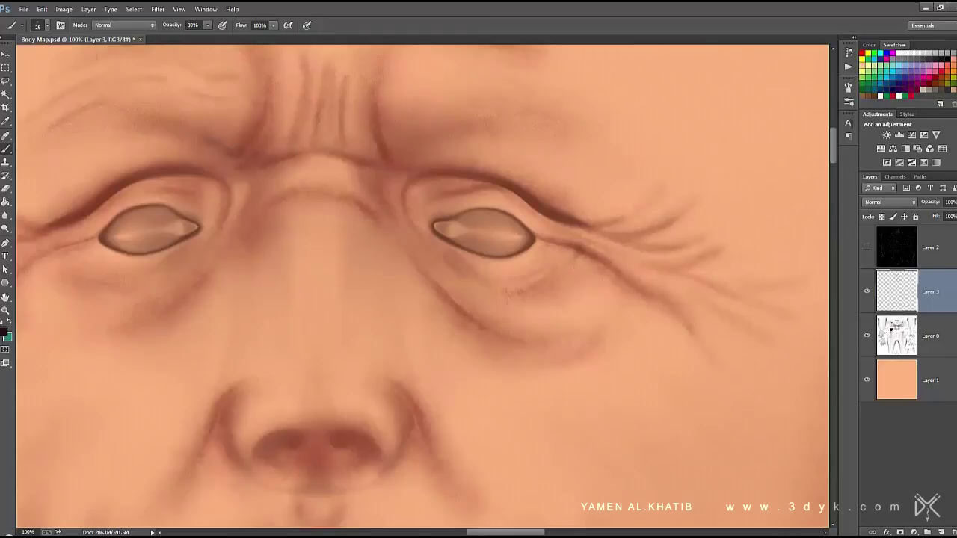
mouse_move(453, 202)
left_mouse_down()
mouse_move(474, 222)
mouse_move(566, 245)
left_mouse_up()
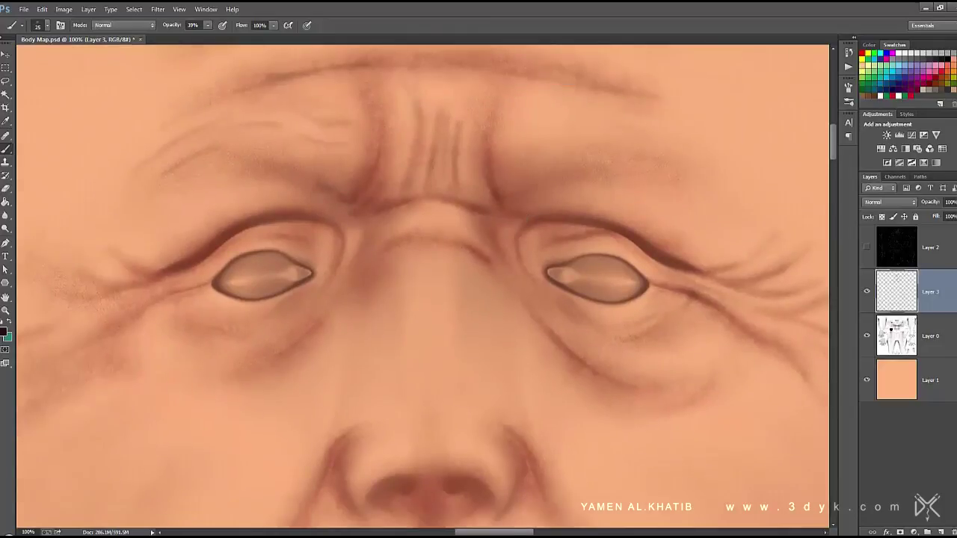
left_click_drag(365, 216, 434, 85)
left_click_drag(383, 313, 411, 228)
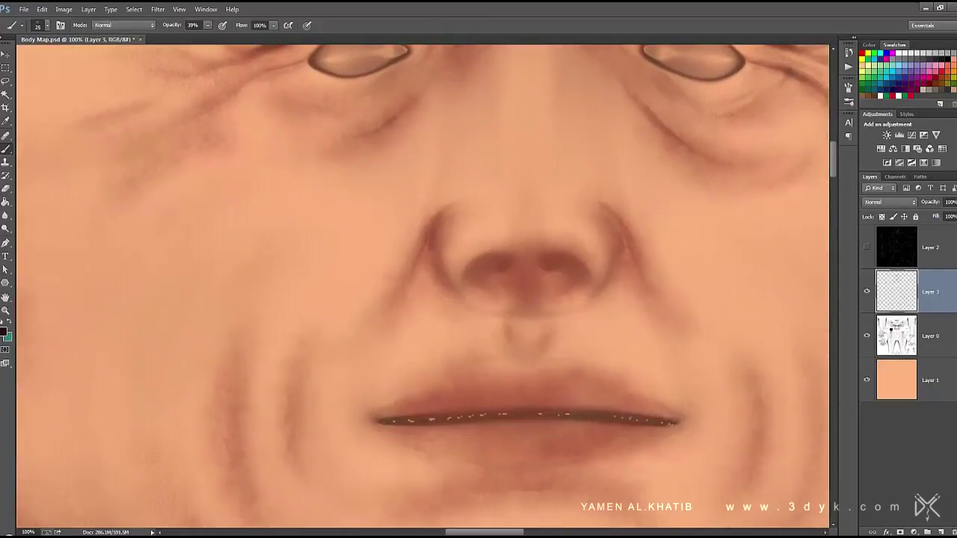
mouse_move(620, 314)
left_mouse_down()
mouse_move(624, 214)
mouse_move(655, 217)
left_mouse_up()
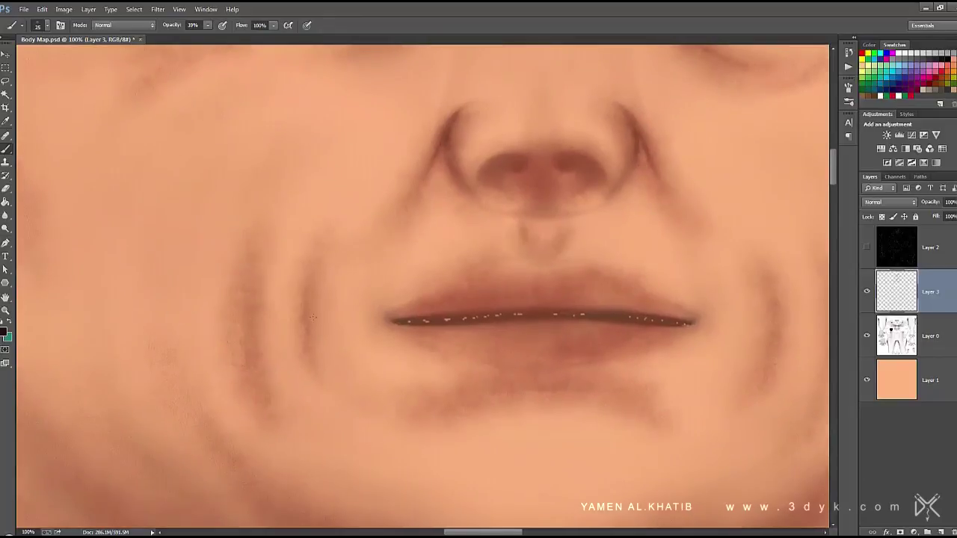
mouse_move(782, 299)
left_mouse_down()
mouse_move(549, 272)
mouse_move(546, 335)
left_mouse_up()
mouse_move(607, 266)
left_mouse_down()
mouse_move(604, 366)
mouse_move(675, 310)
left_mouse_up()
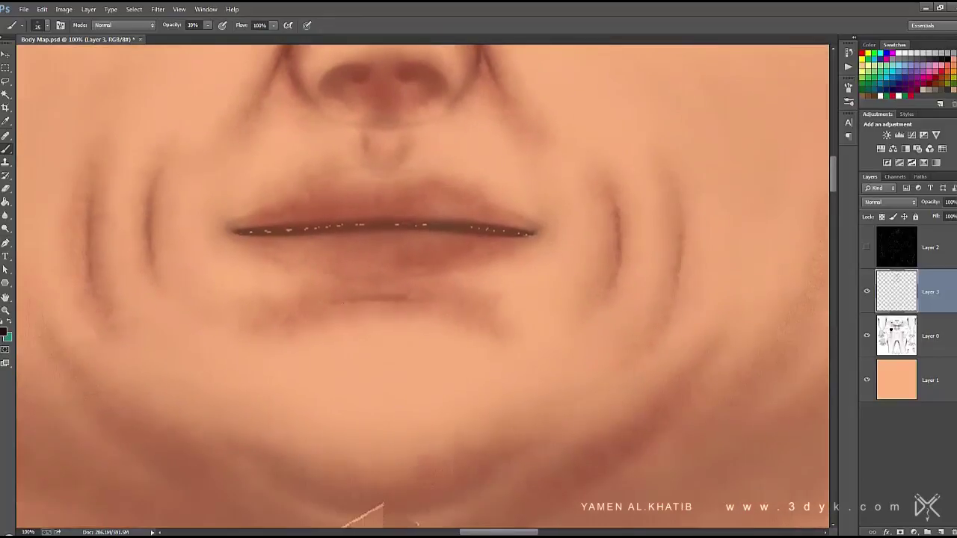
left_click_drag(356, 200, 449, 275)
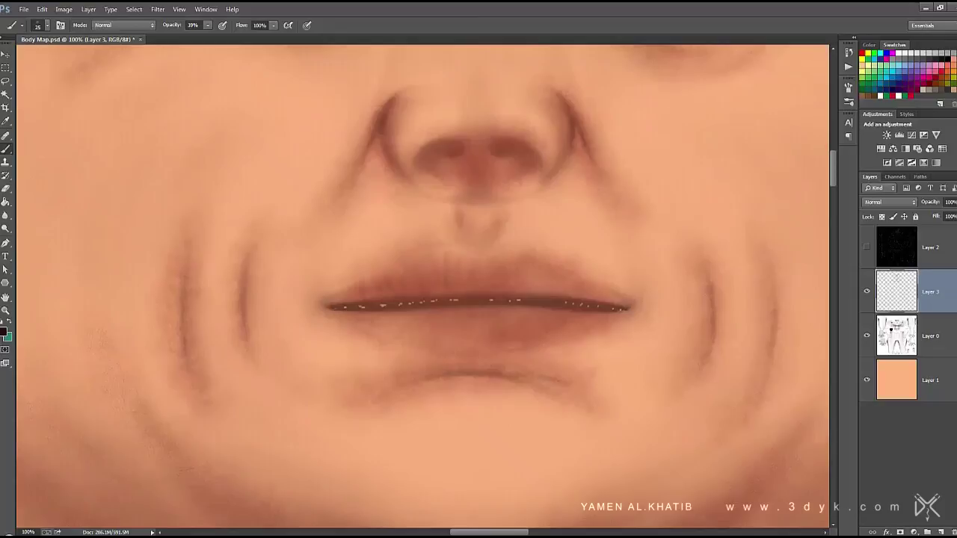
left_click_drag(408, 317, 408, 342)
left_click_drag(423, 325, 423, 342)
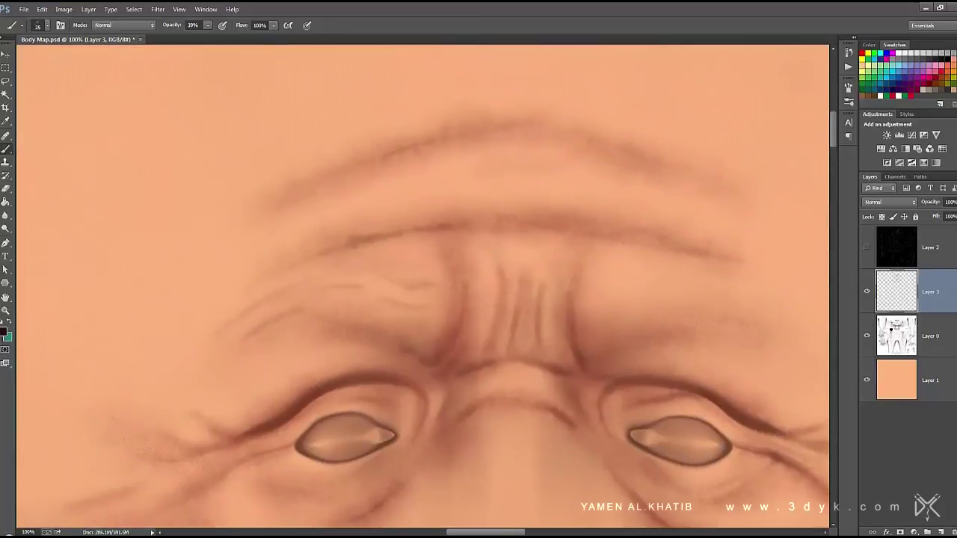
left_click_drag(612, 147, 692, 176)
- Switch to a reddish-brown paint colour and darken the upper and lower brow wrinkles
left_click(4, 331)
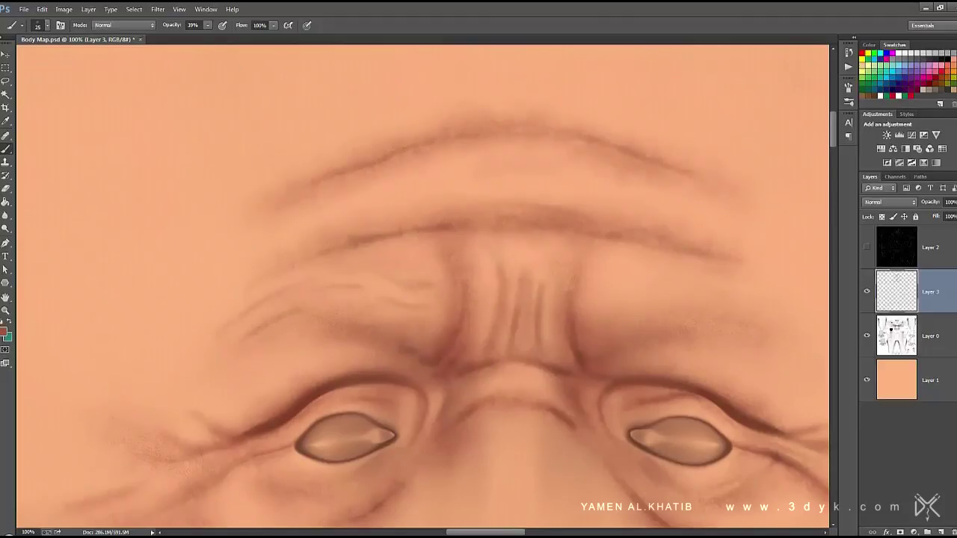
key("Return")
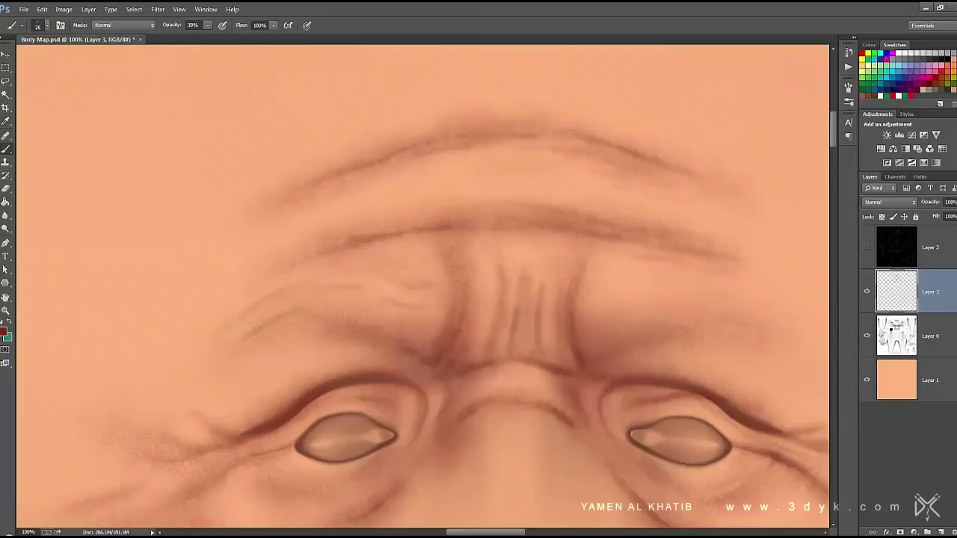
left_click_drag(421, 305, 374, 298)
left_click_drag(417, 287, 385, 288)
left_click_drag(308, 249, 341, 237)
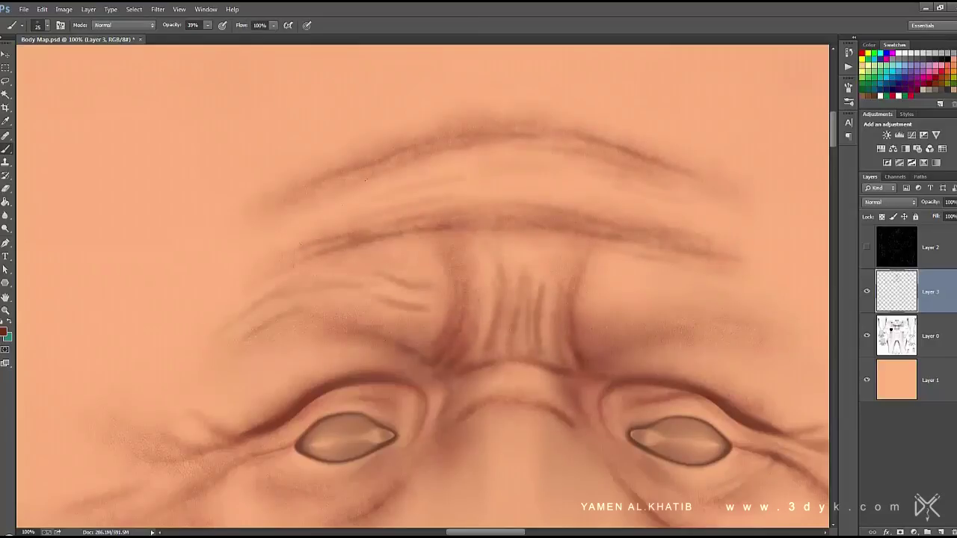
- Paint a wrinkle curving down from the eye corner and darken the cheek crease beside the mouth
left_click_drag(689, 216, 523, 226)
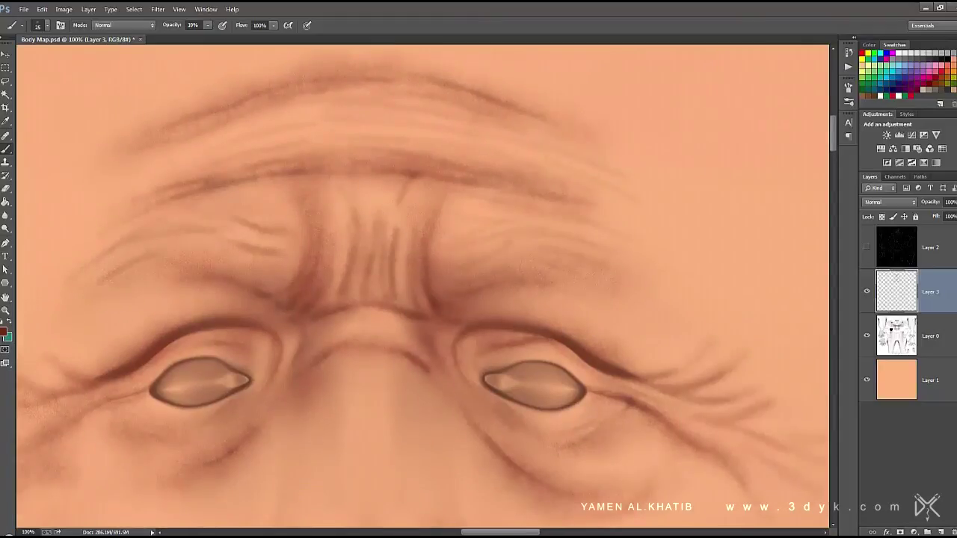
left_click_drag(545, 247, 503, 115)
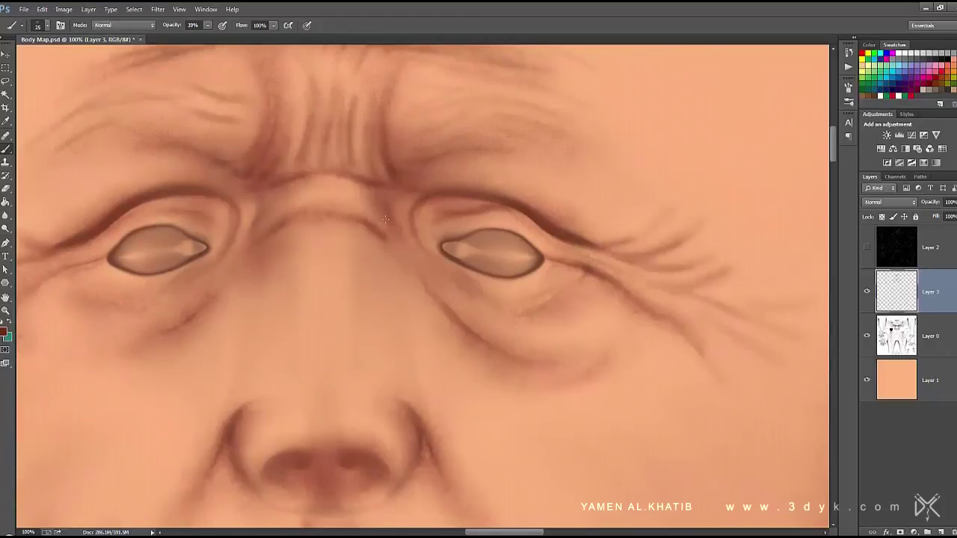
left_click_drag(546, 298, 499, 259)
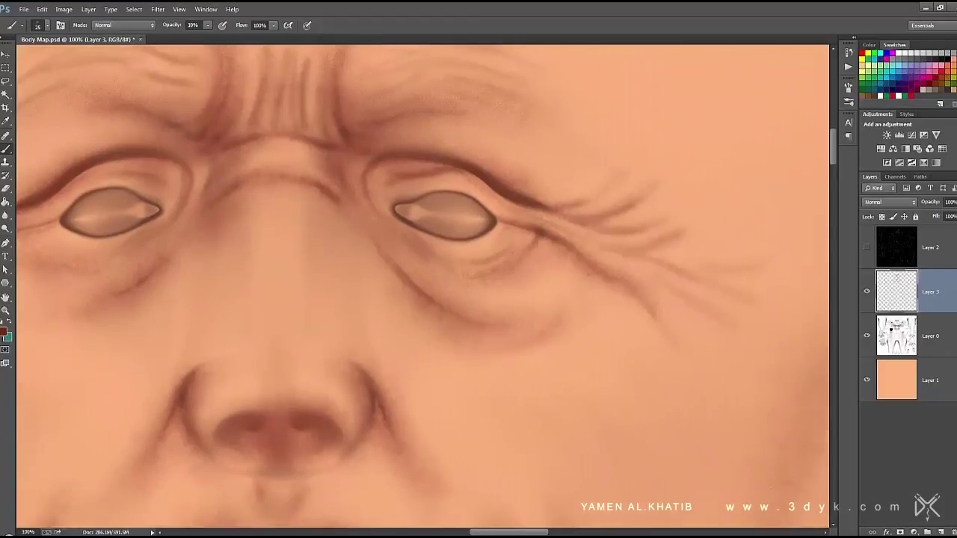
left_click_drag(646, 291, 676, 346)
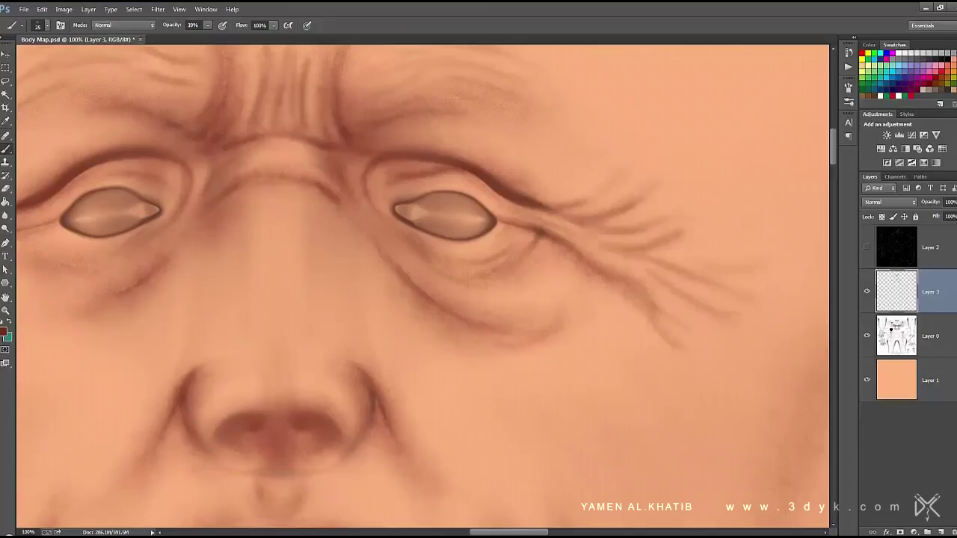
left_click_drag(374, 262, 635, 284)
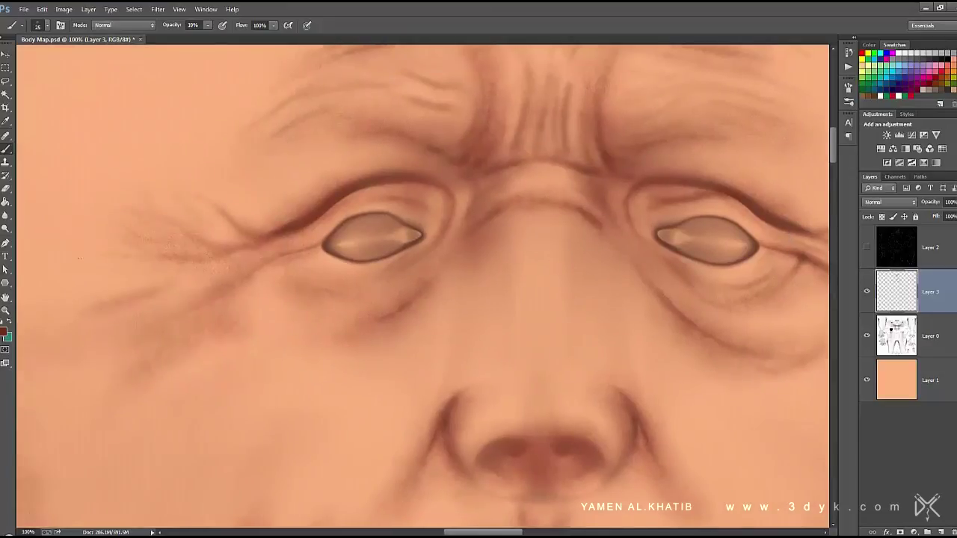
left_click_drag(153, 290, 306, 254)
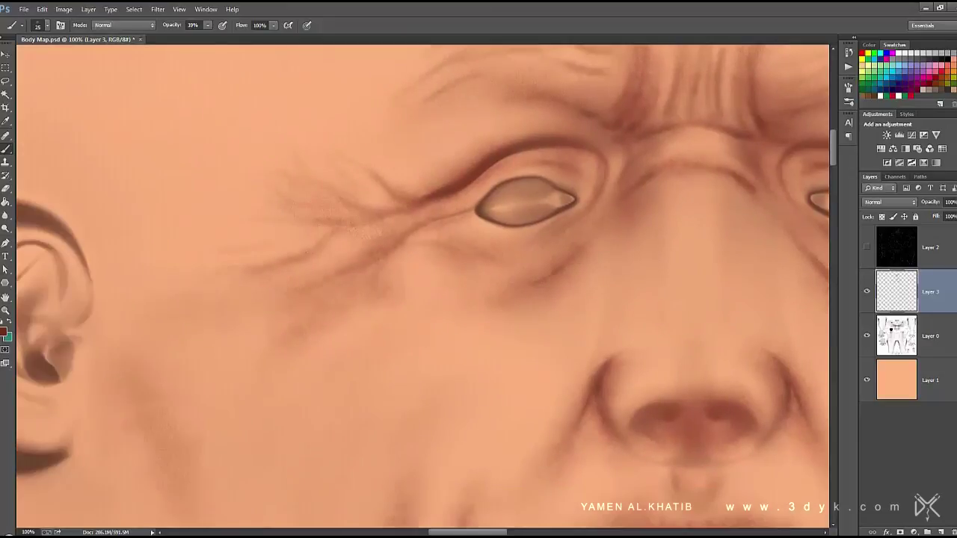
mouse_move(492, 317)
left_mouse_down()
mouse_move(330, 234)
mouse_move(343, 214)
left_mouse_up()
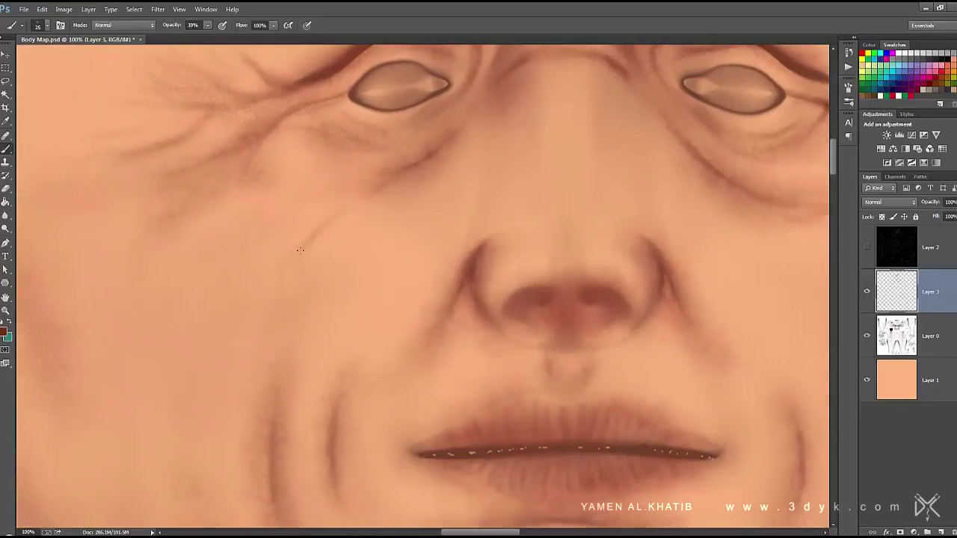
left_click_drag(673, 224, 418, 236)
left_click_drag(617, 358, 516, 186)
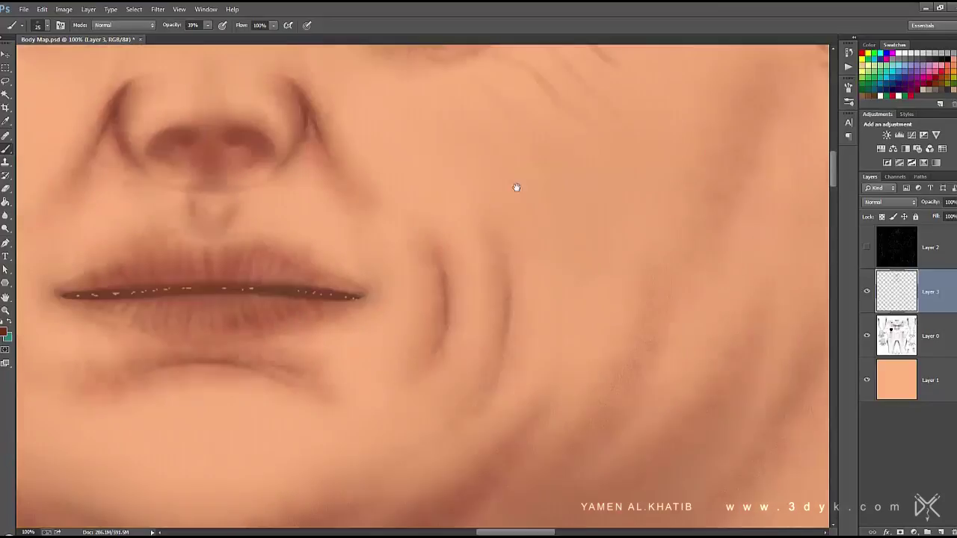
left_click_drag(508, 236, 507, 383)
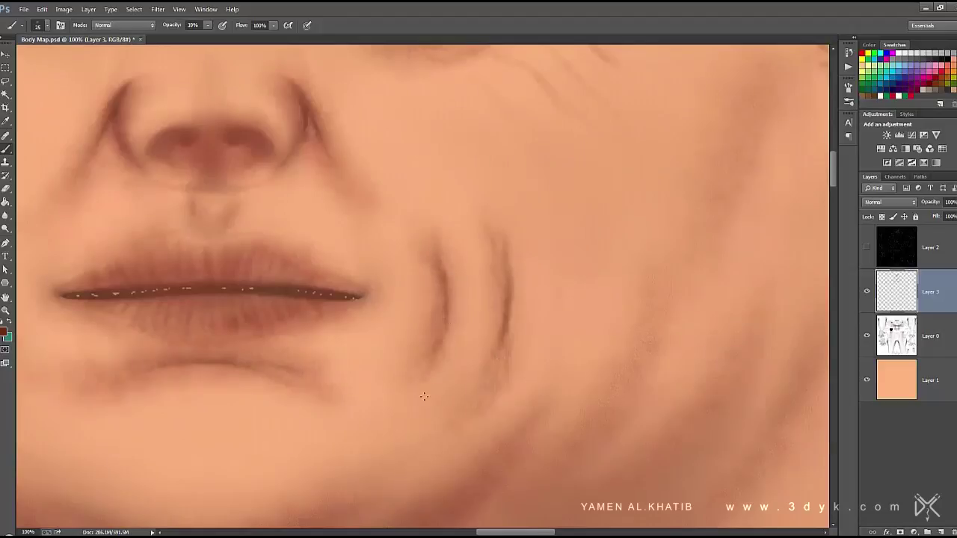
left_click_drag(424, 397, 626, 295)
left_click_drag(200, 120, 345, 157)
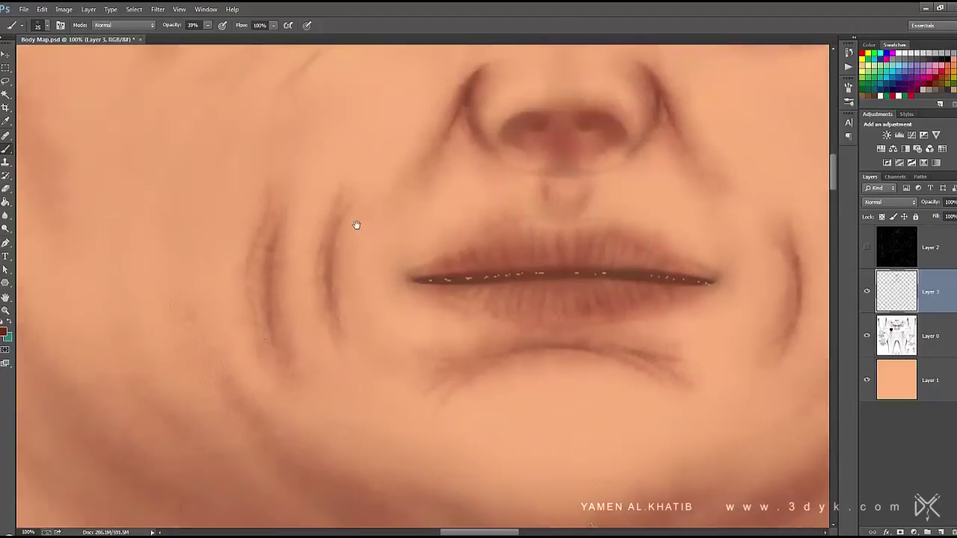
- Pan along the jaw to the eyes and set the paint colour to reddish brown #a14728
left_click_drag(357, 224, 456, 92)
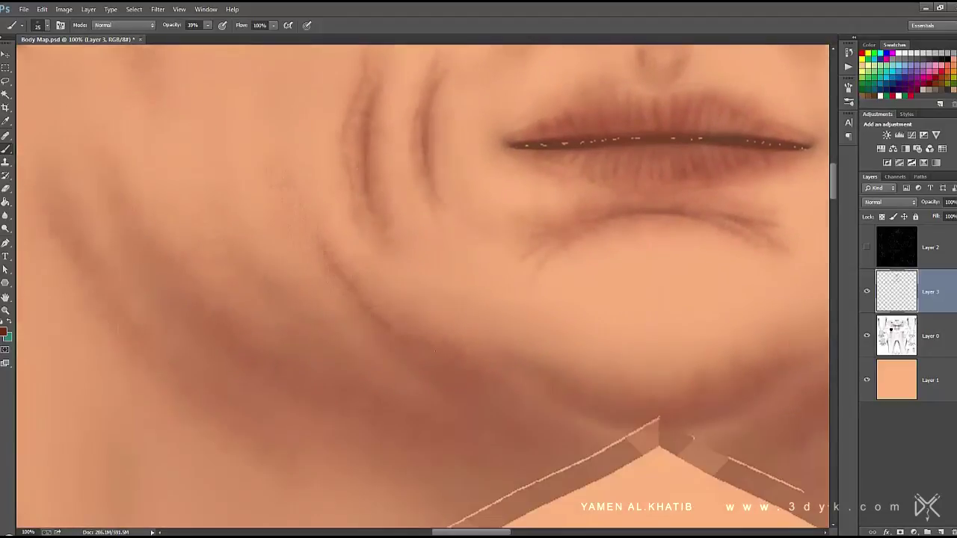
left_click_drag(706, 382, 250, 330)
left_click_drag(693, 121, 618, 202)
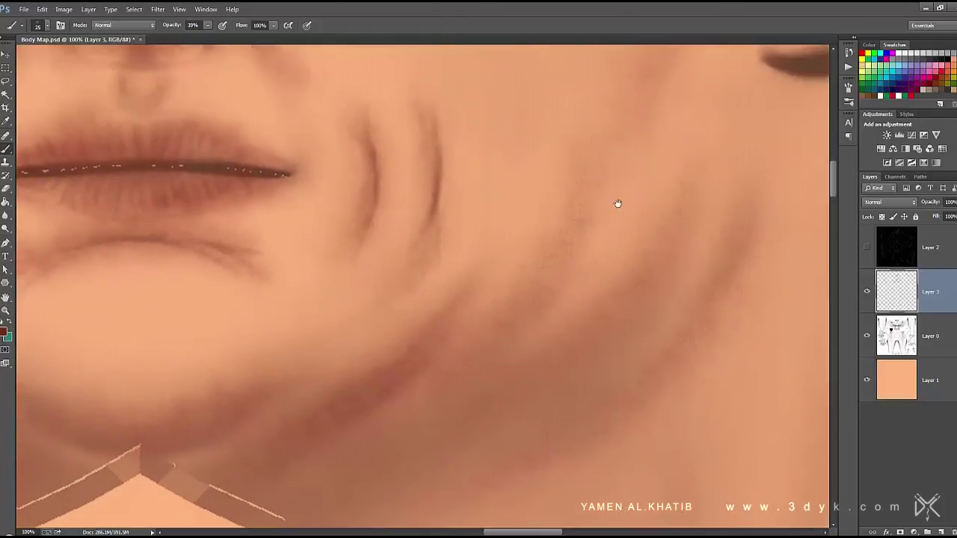
left_click_drag(654, 46, 621, 237)
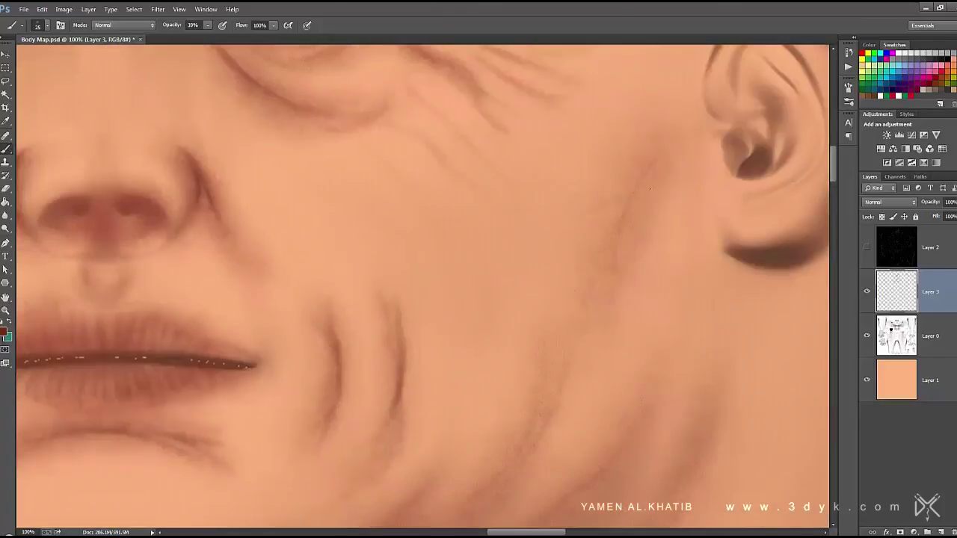
left_click_drag(651, 189, 718, 261)
left_click_drag(364, 182, 577, 277)
left_click_drag(206, 243, 356, 243)
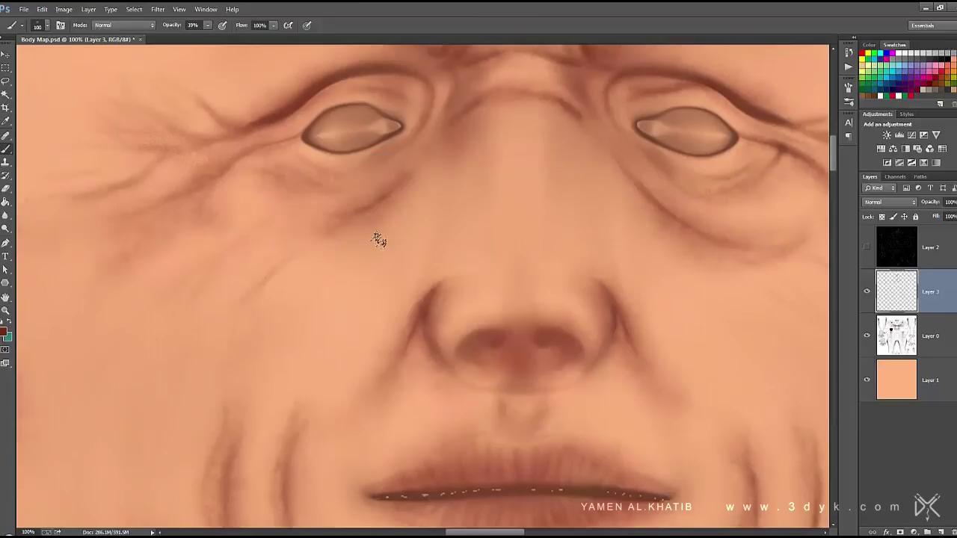
left_click(4, 331)
left_click(593, 214)
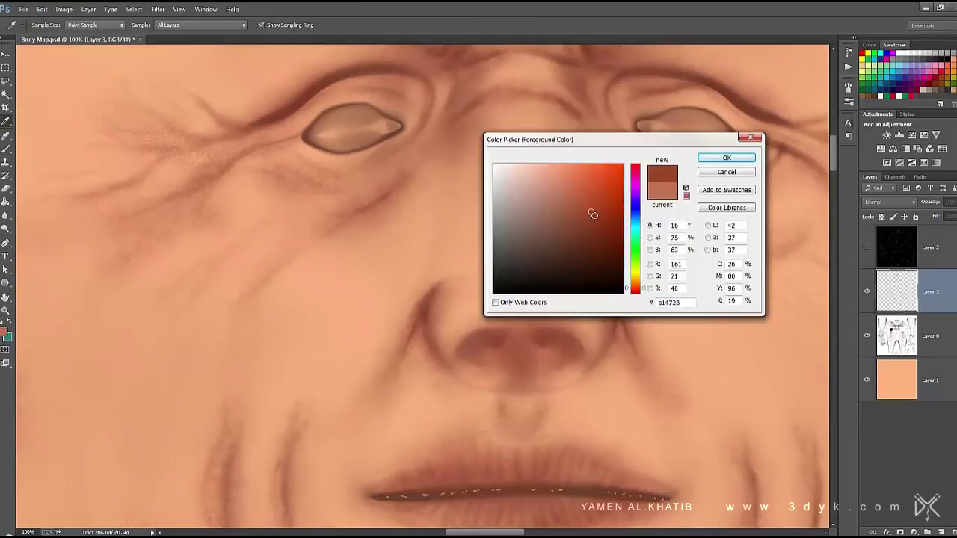
key("Return")
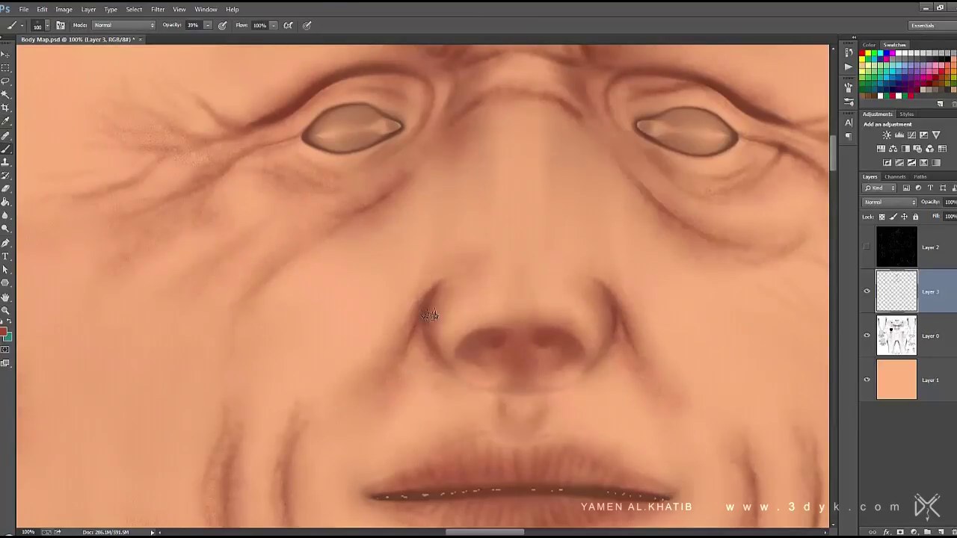
- Review the painted wrinkles across the lips, cheeks, eyes, brow and nose
left_click_drag(694, 416, 551, 309)
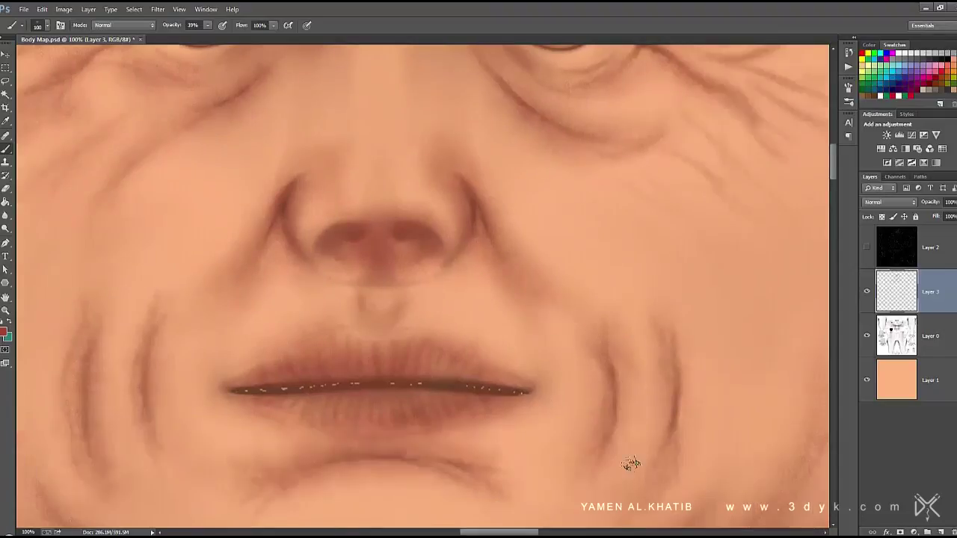
left_click_drag(631, 463, 514, 348)
left_click_drag(412, 207, 390, 237)
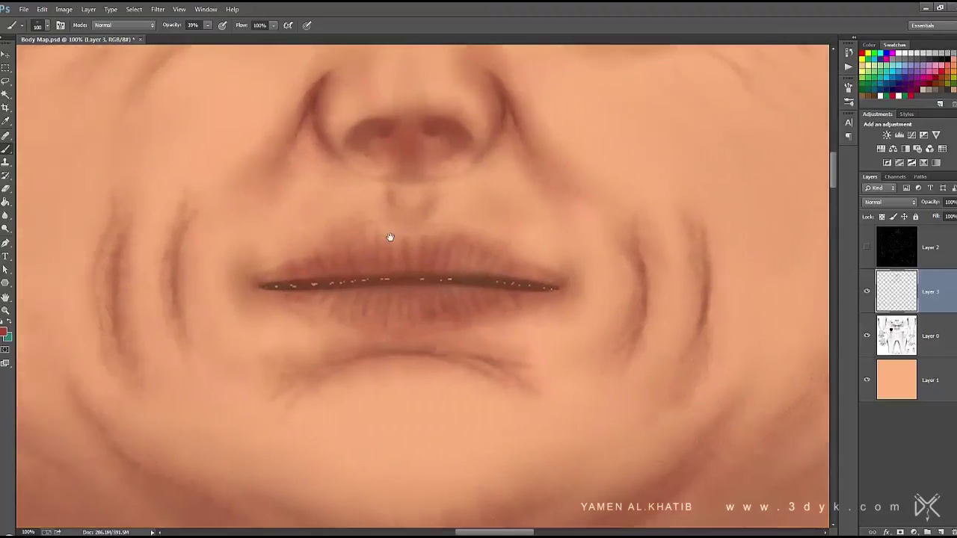
left_click_drag(195, 222, 390, 237)
left_click_drag(305, 102, 305, 273)
left_click_drag(480, 173, 266, 243)
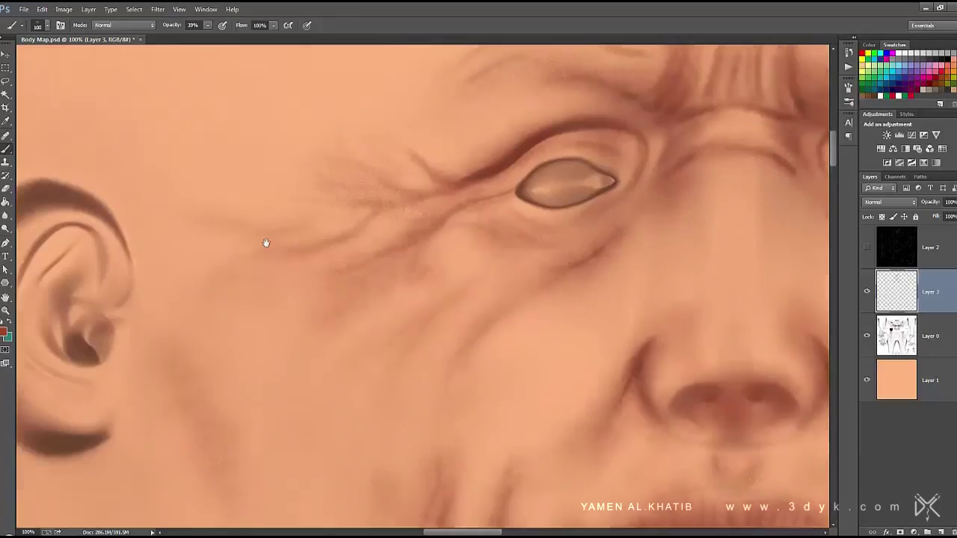
left_click_drag(387, 134, 442, 166)
left_click_drag(555, 116, 361, 254)
left_click_drag(740, 201, 530, 197)
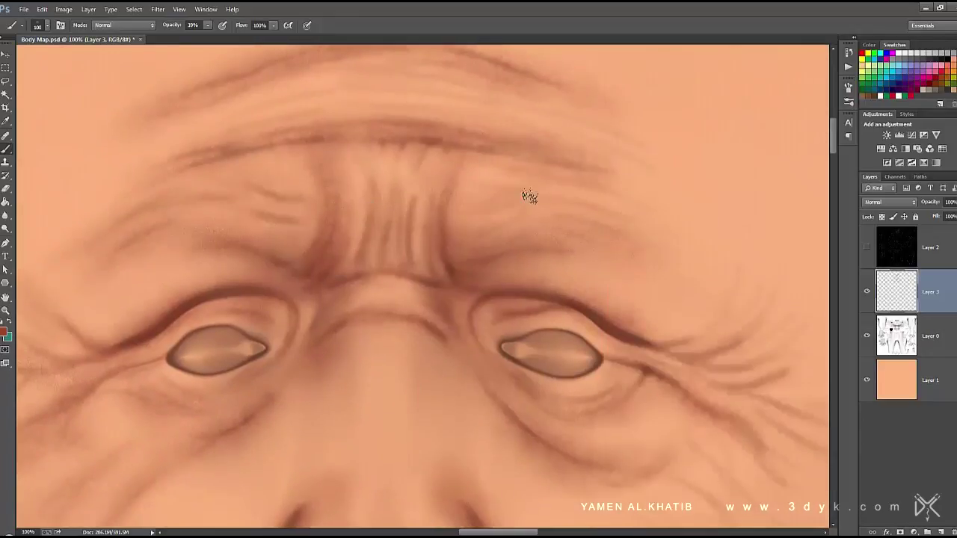
mouse_move(298, 190)
left_mouse_down()
mouse_move(411, 220)
mouse_move(155, 90)
left_mouse_up()
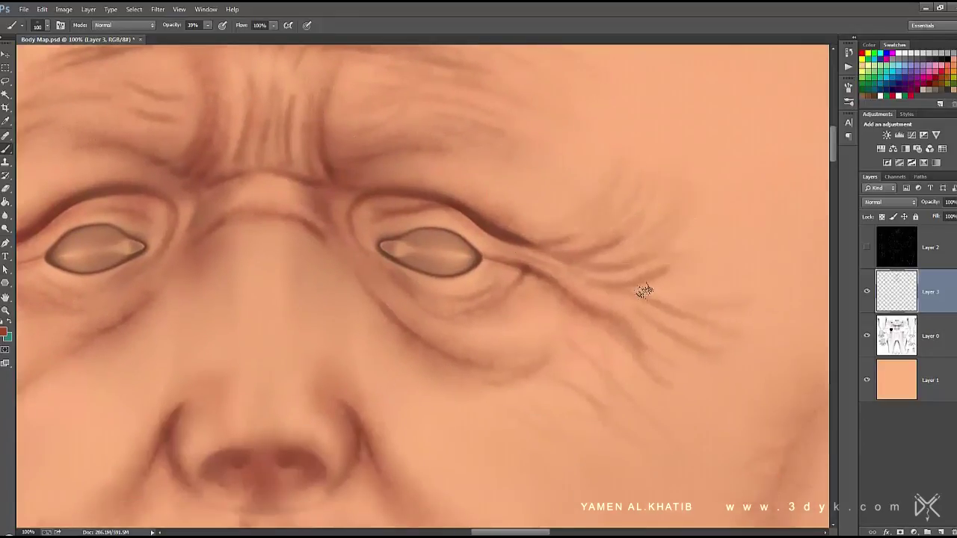
left_click_drag(777, 441, 605, 239)
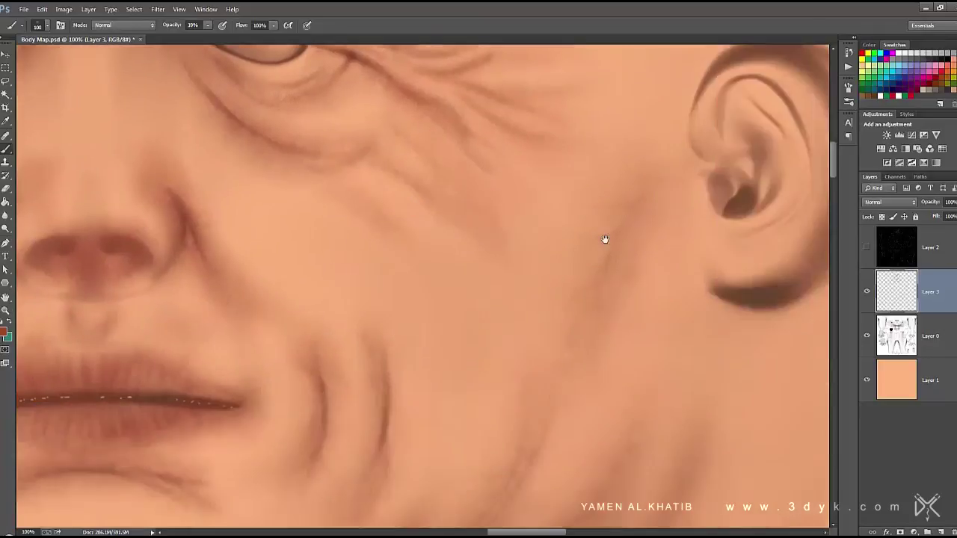
left_click_drag(489, 442, 538, 246)
- Zoom out to 50% to see the whole face, then adjust the brush opacity
key("ctrl+minus")
scroll(193, 332, "left", 3)
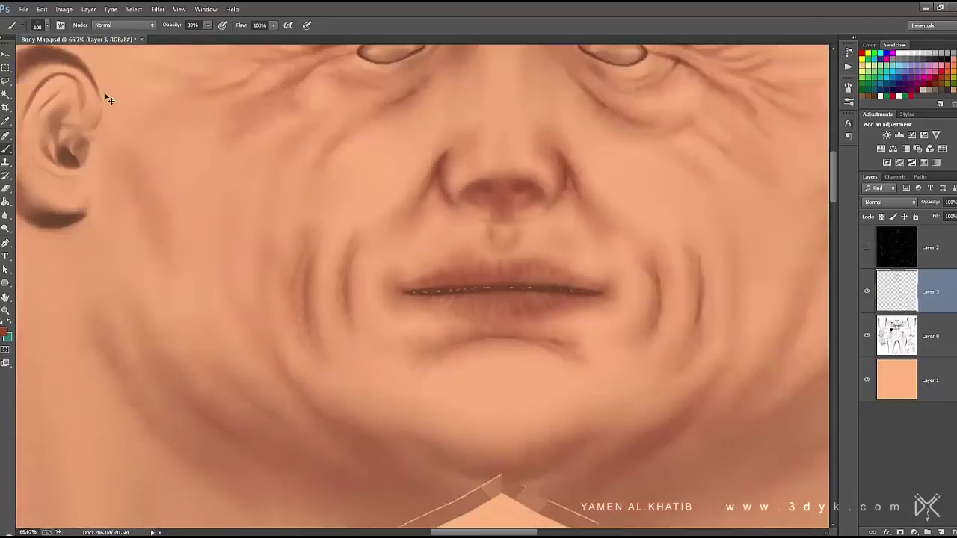
key("ctrl+minus")
mouse_move(438, 309)
left_mouse_down()
mouse_move(513, 249)
mouse_move(444, 295)
left_mouse_up()
scroll(397, 262, "left", 2)
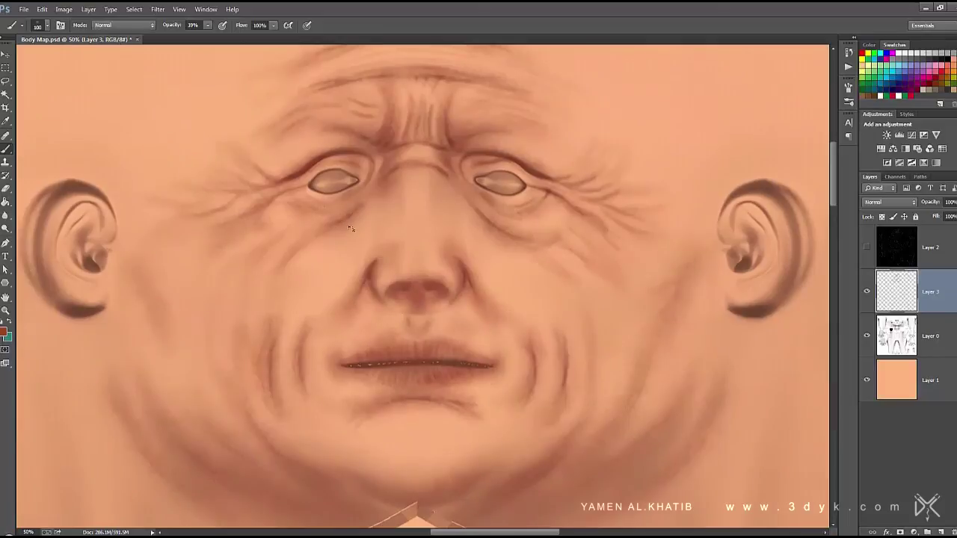
left_click_drag(207, 25, 244, 39)
- Pick a teal paint colour for the bruise tint under the left eye
left_click(4, 333)
left_click(637, 237)
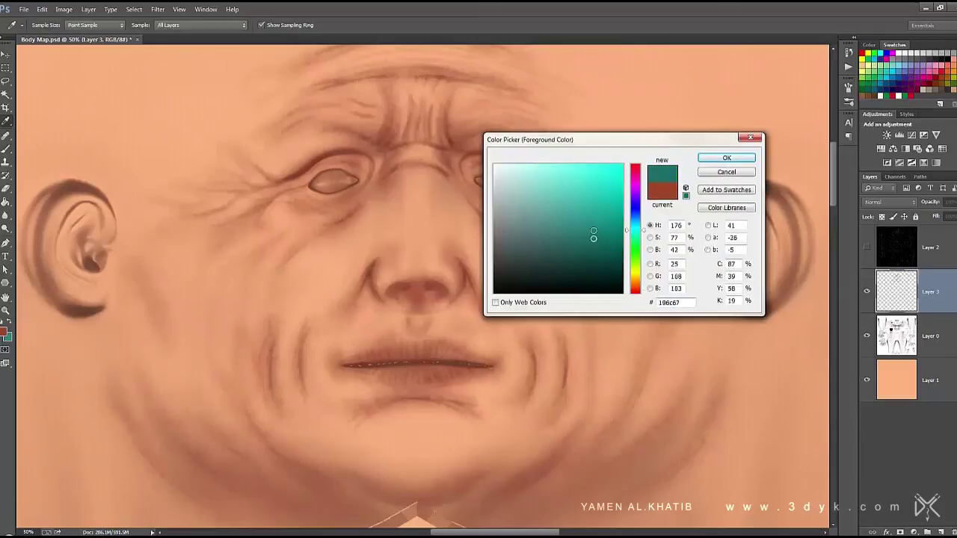
left_click(726, 158)
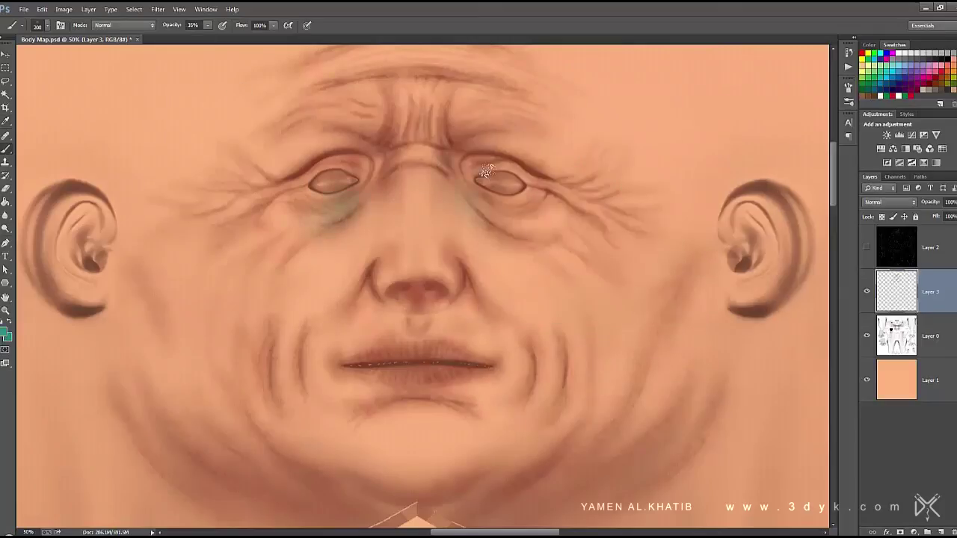
- Change the paint colour to a darker red-brown, close to near-black brown
left_click(4, 336)
left_click(581, 200)
left_click(600, 246)
left_click(726, 158)
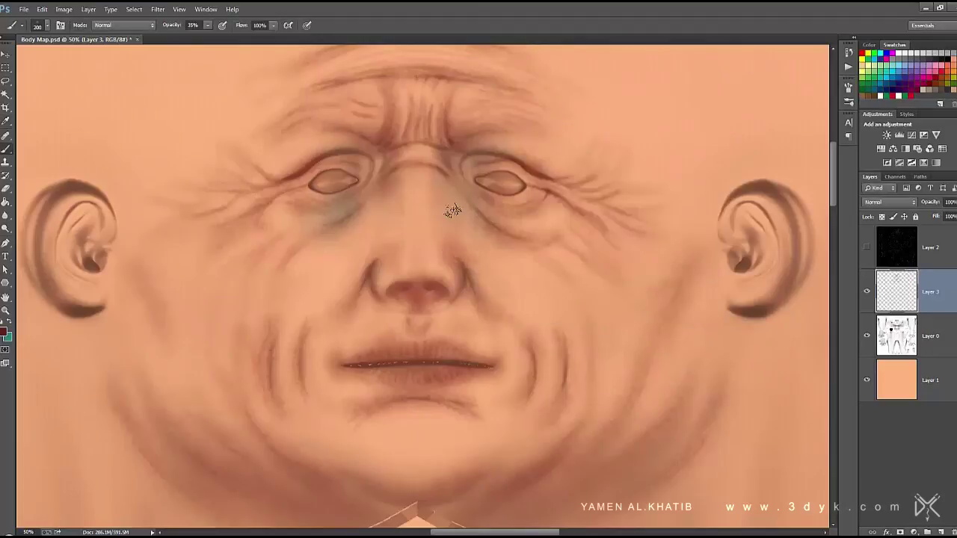
scroll(462, 210, "up", 3)
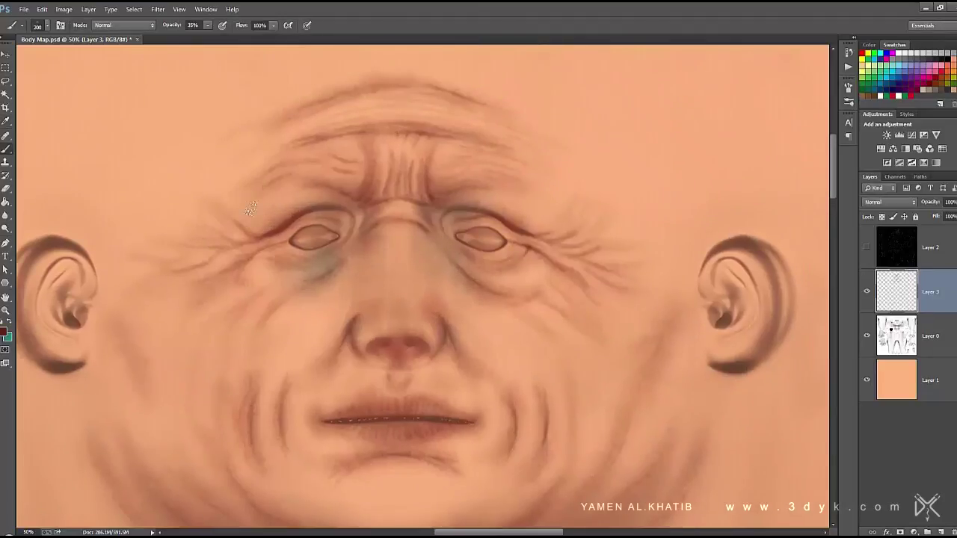
scroll(299, 132, "down", 2)
left_click(4, 335)
key("Return")
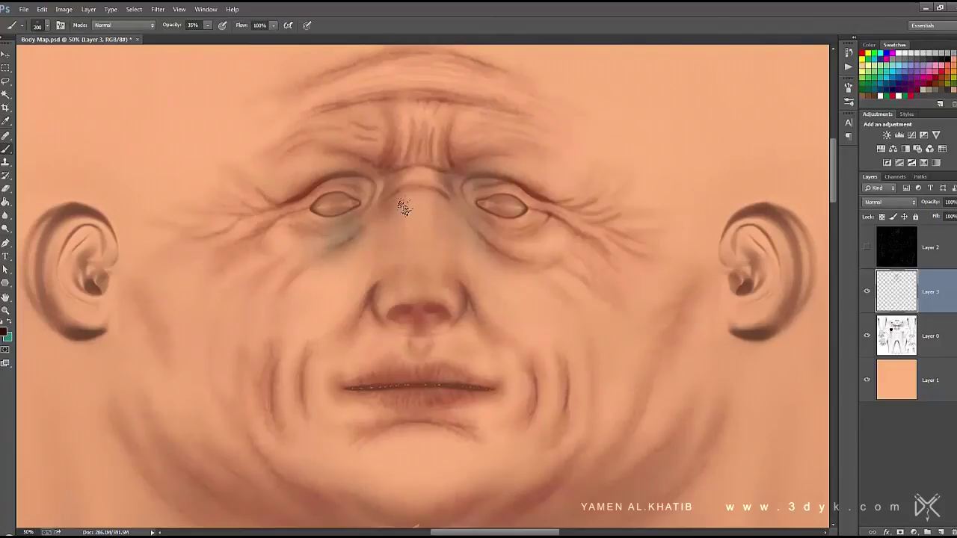
scroll(412, 180, "up", 3)
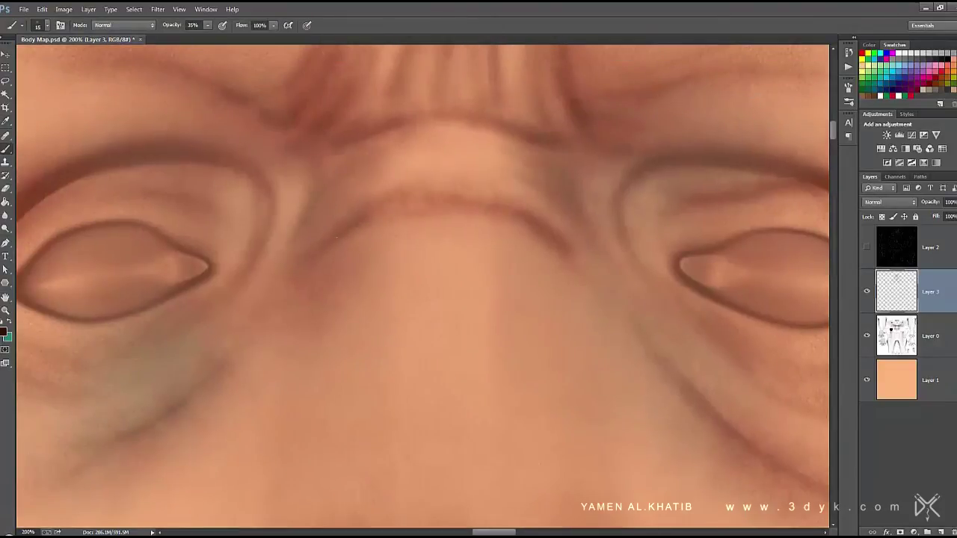
- Set the brush size to 10 px and darken the brow crease and upper brow arc
right_click(447, 204)
double_click(509, 361)
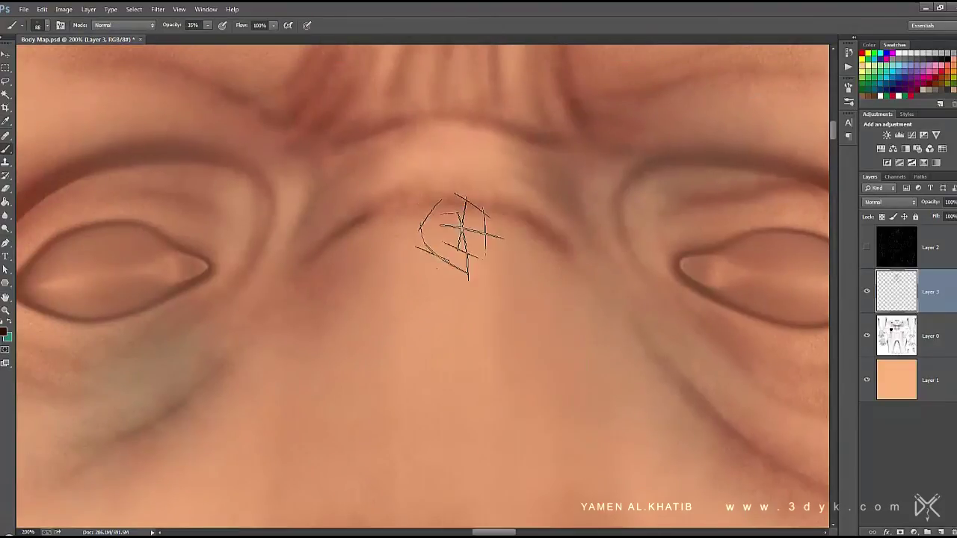
scroll(636, 319, "up", 3)
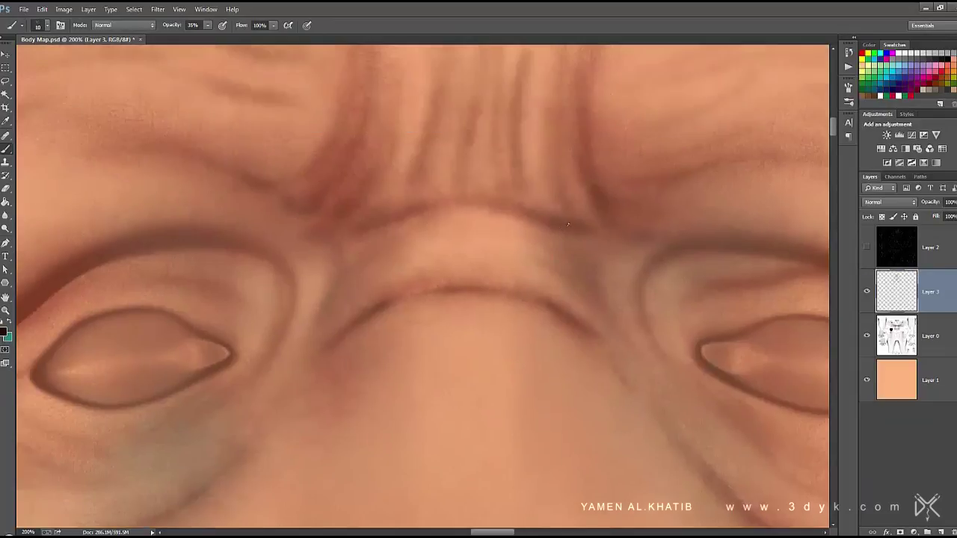
left_click_drag(562, 225, 431, 214)
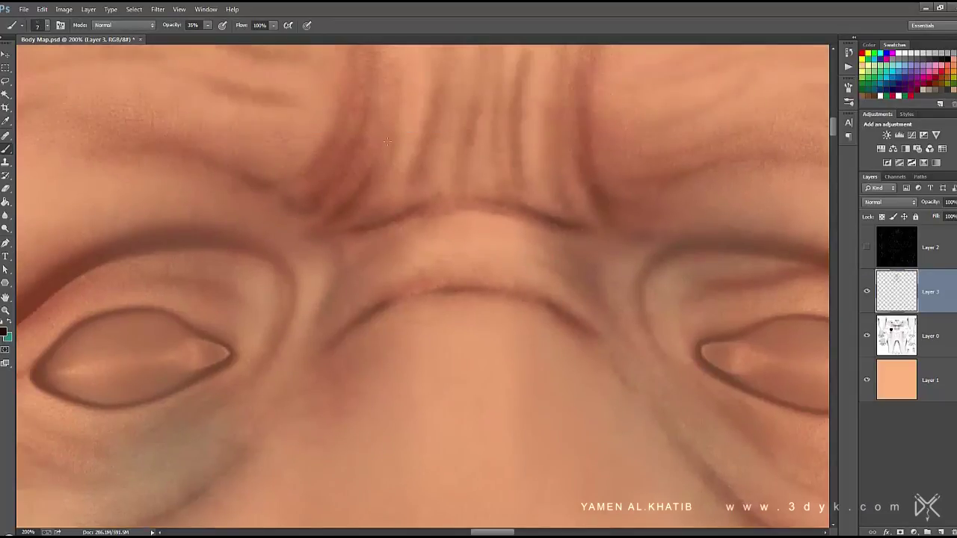
scroll(387, 141, "up", 3)
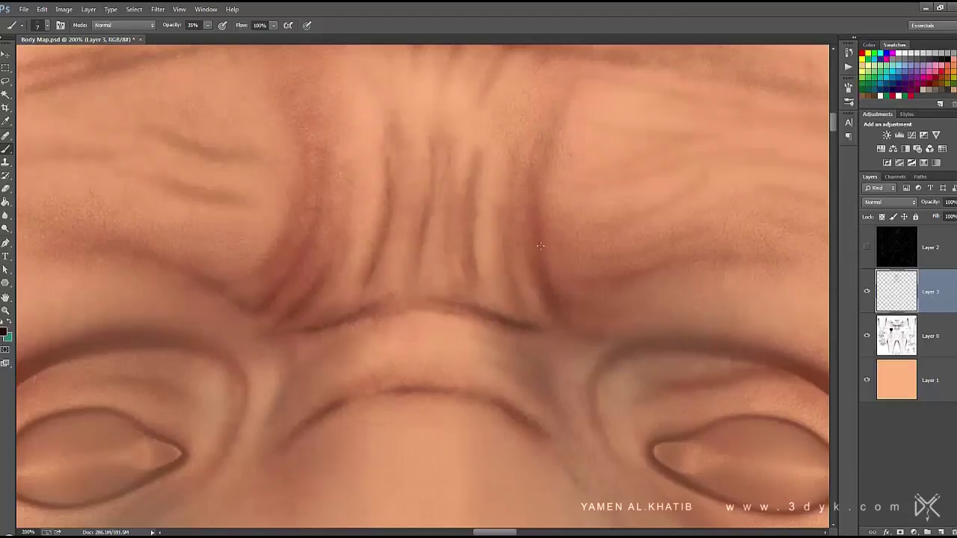
scroll(468, 212, "left", 5)
scroll(325, 207, "up", 3)
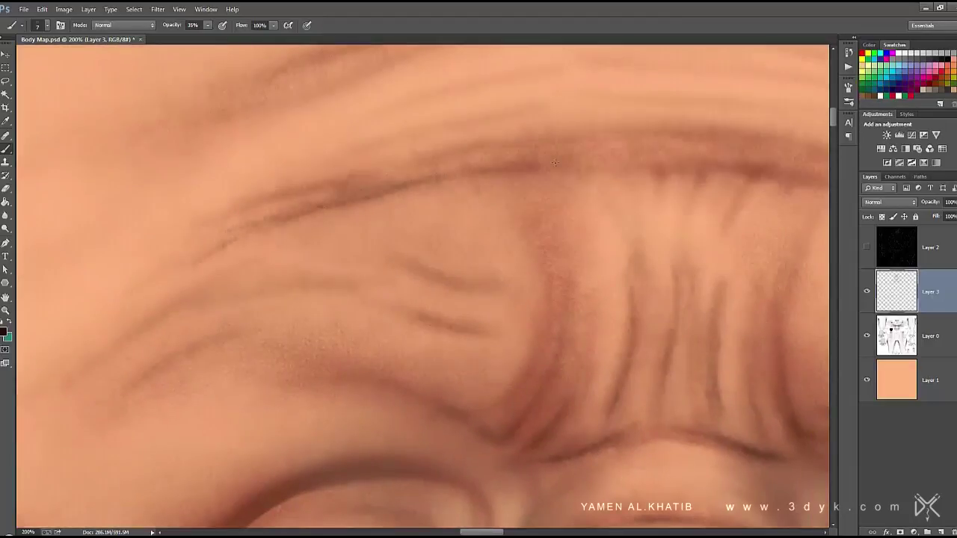
left_click_drag(659, 169, 418, 225)
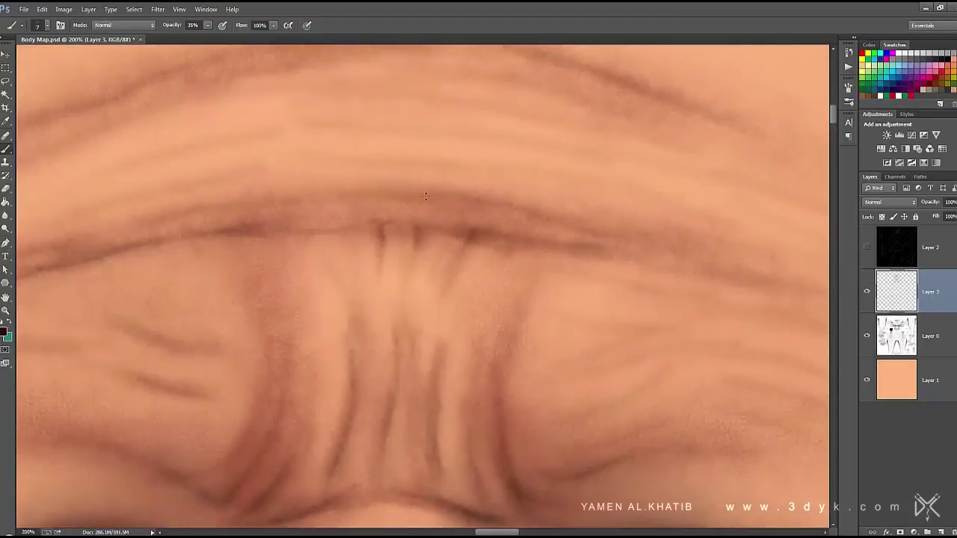
scroll(426, 195, "up", 3)
left_click_drag(748, 183, 195, 198)
- Darken the upper eyelid crease, the line beside the eye and the lower-eyelid creases
mouse_move(188, 490)
left_mouse_down()
mouse_move(375, 243)
mouse_move(425, 116)
left_mouse_up()
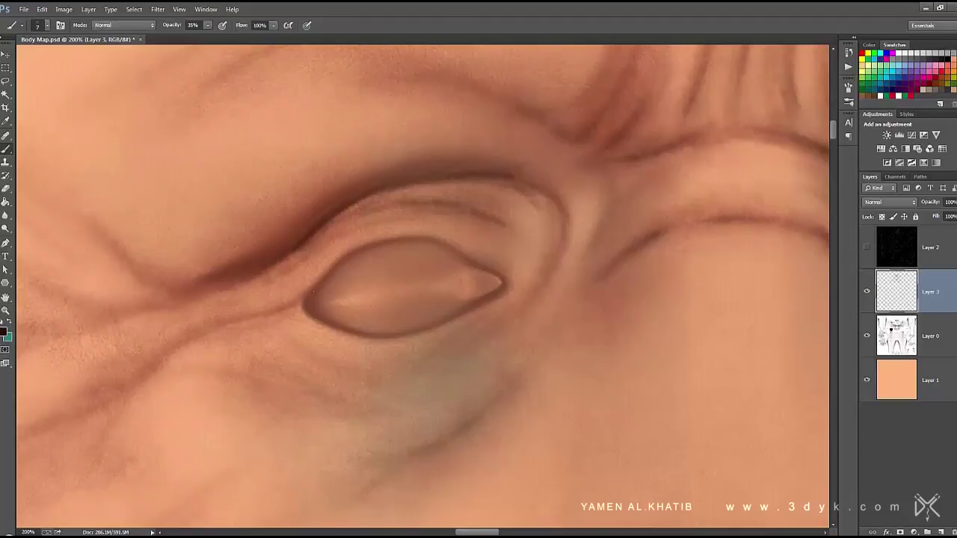
left_click_drag(209, 329, 350, 258)
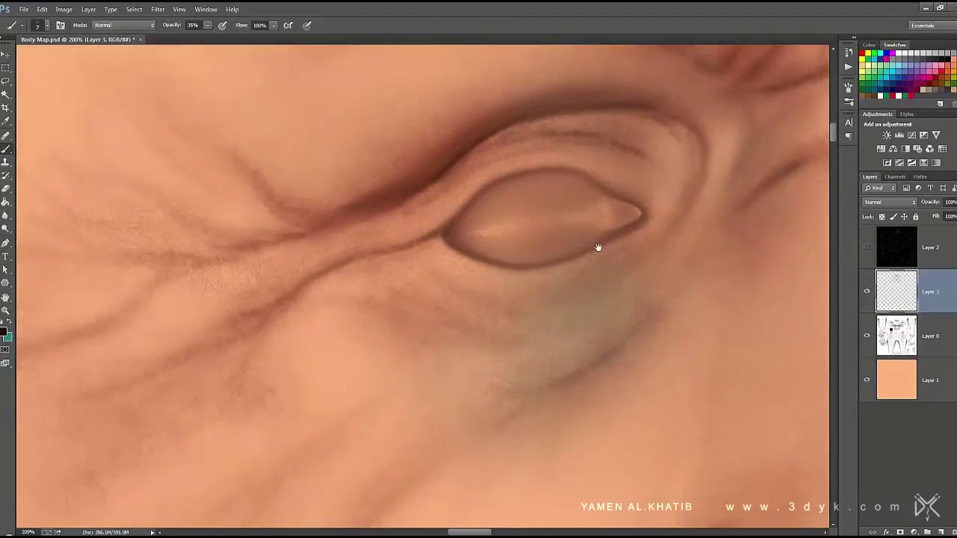
left_click_drag(598, 247, 452, 252)
left_click_drag(562, 170, 139, 256)
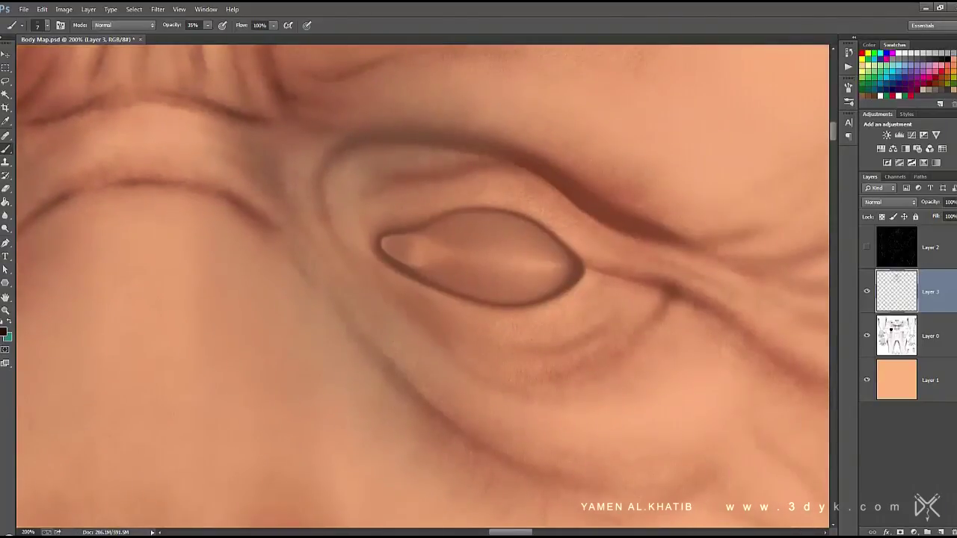
left_click_drag(434, 172, 388, 186)
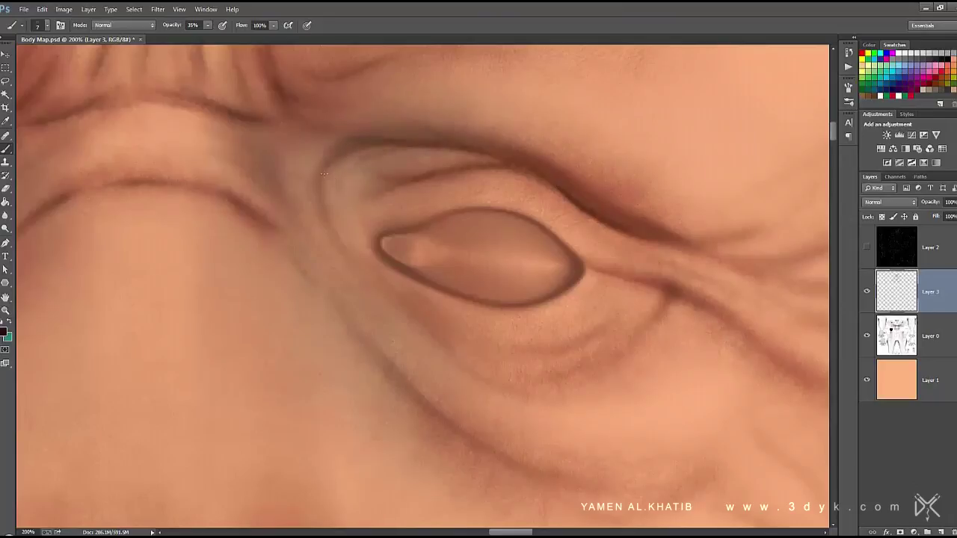
left_click_drag(301, 263, 329, 225)
left_click_drag(652, 273, 573, 258)
mouse_move(692, 293)
left_mouse_down()
mouse_move(651, 325)
mouse_move(538, 342)
left_mouse_up()
- Reinforce the other eye's upper eyelid crease and lower-lid wrinkles with fine strokes
left_click_drag(523, 262, 408, 255)
mouse_move(321, 154)
left_mouse_down()
mouse_move(516, 253)
mouse_move(624, 286)
left_mouse_up()
left_click_drag(603, 317, 682, 365)
left_click_drag(624, 289, 694, 324)
left_click_drag(767, 324, 602, 324)
mouse_move(481, 267)
left_mouse_down()
mouse_move(523, 261)
mouse_move(540, 276)
left_mouse_up()
left_click_drag(539, 205, 464, 250)
- Darken the vertical frown lines between the brows and paint fine forehead crease lines
mouse_move(322, 145)
left_mouse_down()
mouse_move(355, 230)
mouse_move(469, 282)
mouse_move(589, 420)
left_mouse_up()
left_click_drag(461, 159, 550, 249)
left_click_drag(389, 168, 522, 199)
left_click_drag(433, 183, 823, 236)
left_click_drag(263, 229, 139, 355)
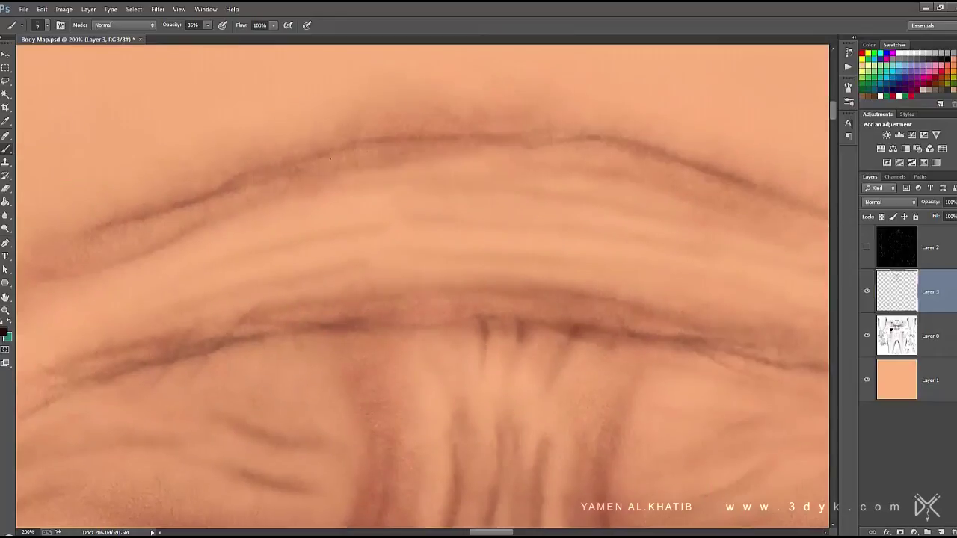
mouse_move(615, 138)
left_mouse_down()
mouse_move(696, 166)
mouse_move(441, 165)
left_mouse_up()
left_click_drag(576, 187, 621, 225)
left_click_drag(290, 211, 556, 208)
left_click_drag(395, 182, 293, 231)
key("ctrl+minus")
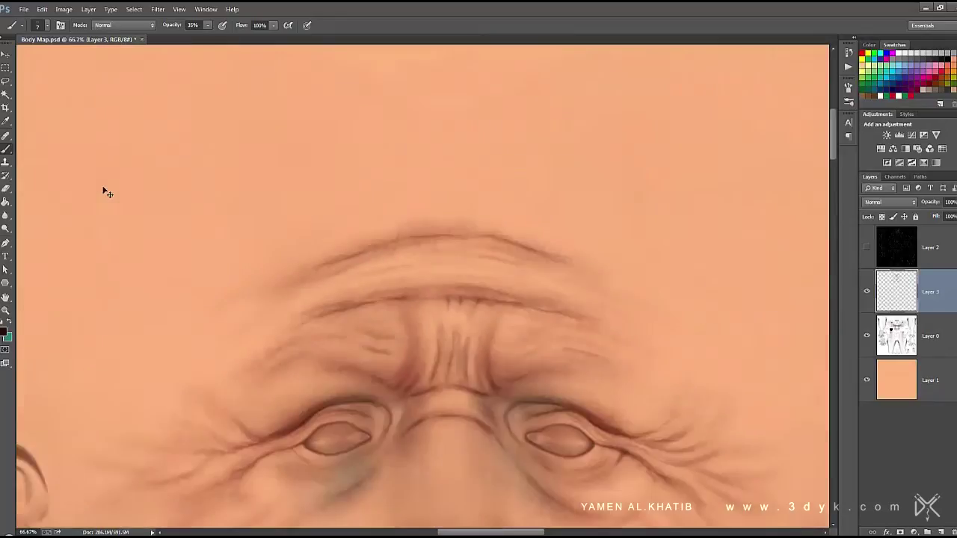
scroll(103, 192, "down", 3)
scroll(461, 160, "down", 2)
left_click(4, 331)
left_click(598, 238)
left_click(727, 157)
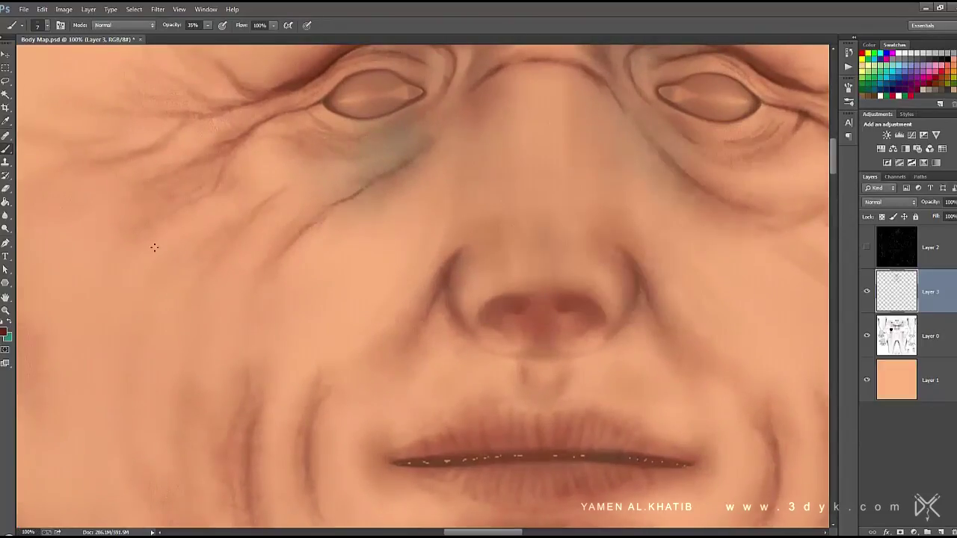
scroll(154, 247, "up", 3)
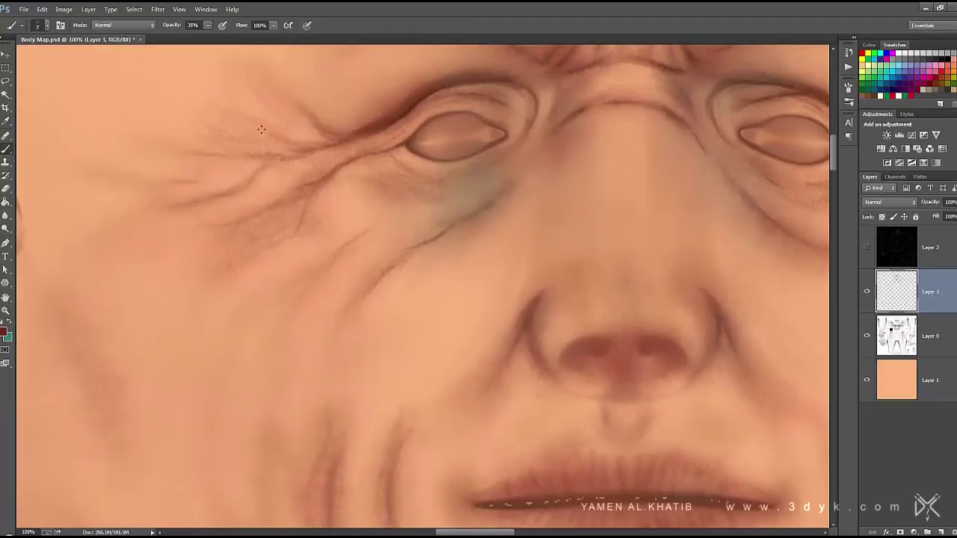
left_click_drag(522, 191, 152, 255)
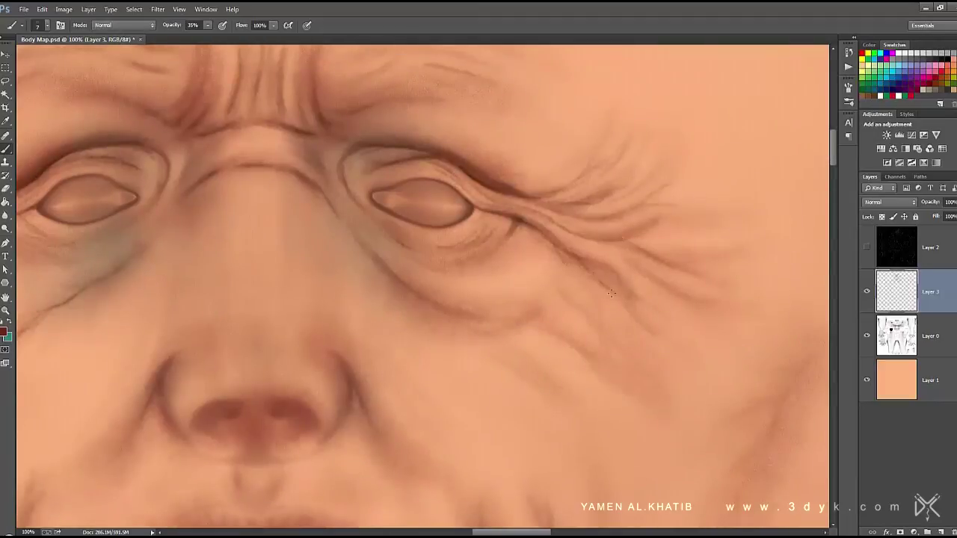
scroll(643, 304, "down", 2)
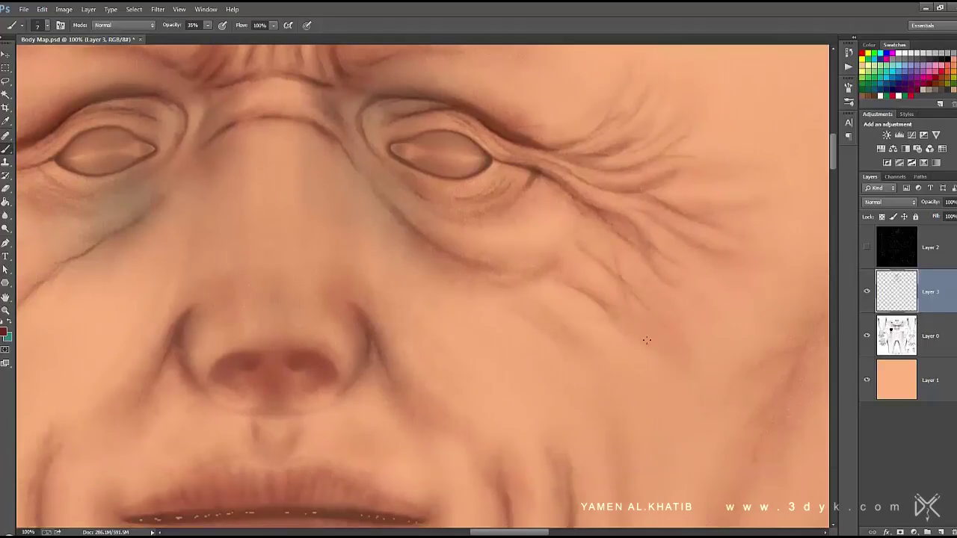
scroll(561, 246, "left", 3)
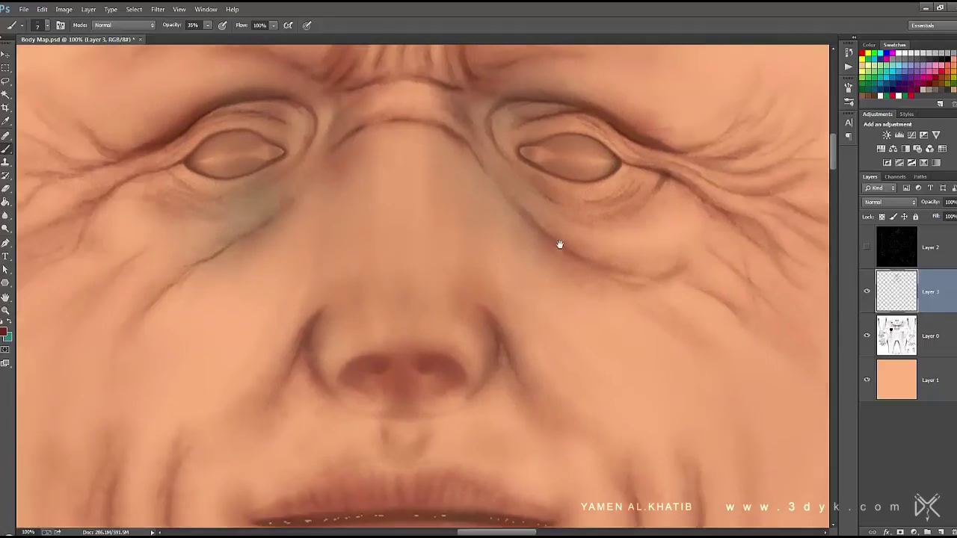
scroll(578, 125, "down", 3)
scroll(381, 245, "left", 2)
scroll(380, 246, "down", 2)
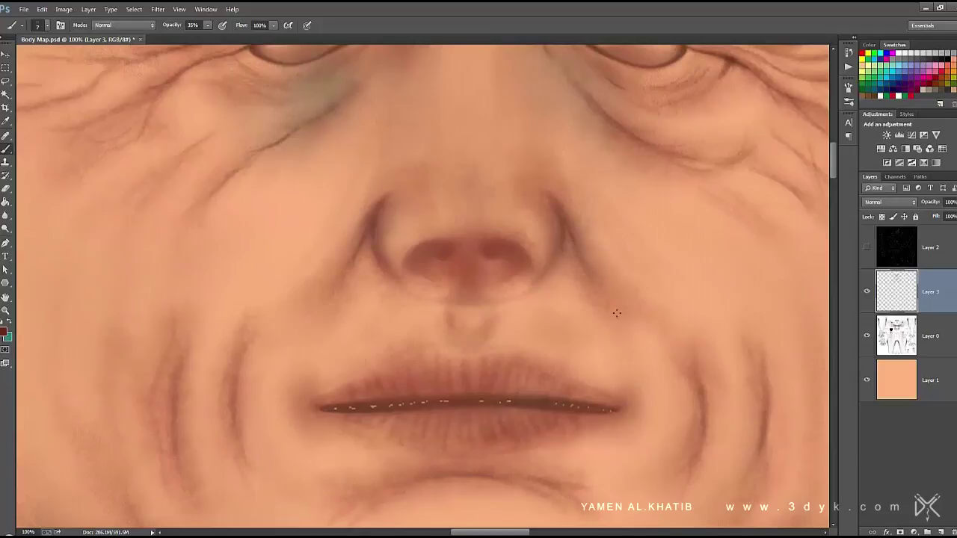
scroll(524, 277, "down", 2)
scroll(449, 246, "left", 2)
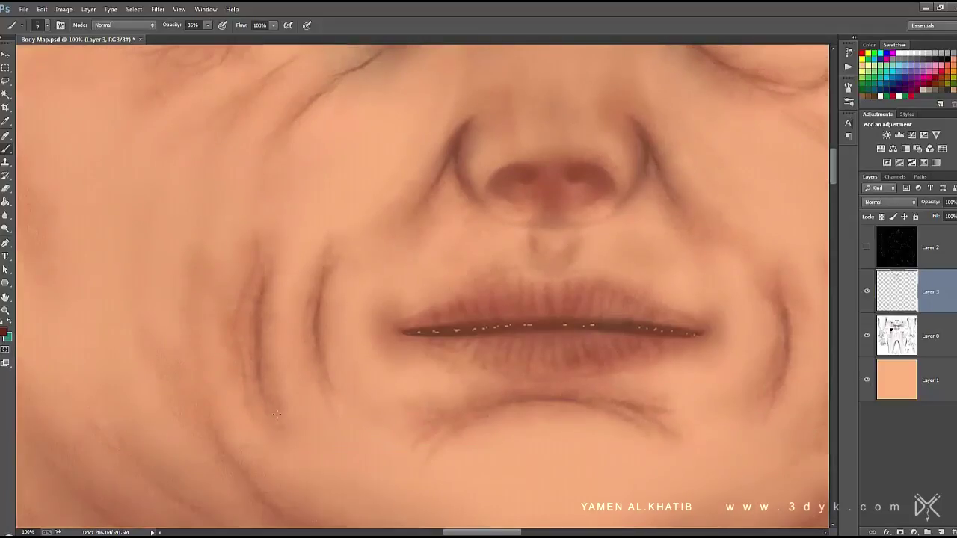
scroll(637, 307, "right", 4)
scroll(598, 277, "down", 2)
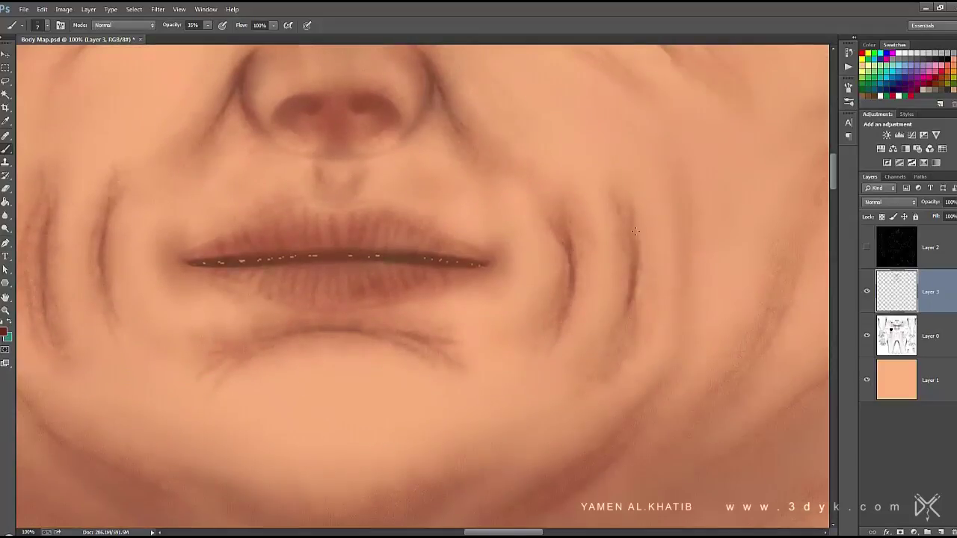
scroll(621, 331, "down", 3)
scroll(507, 237, "left", 1)
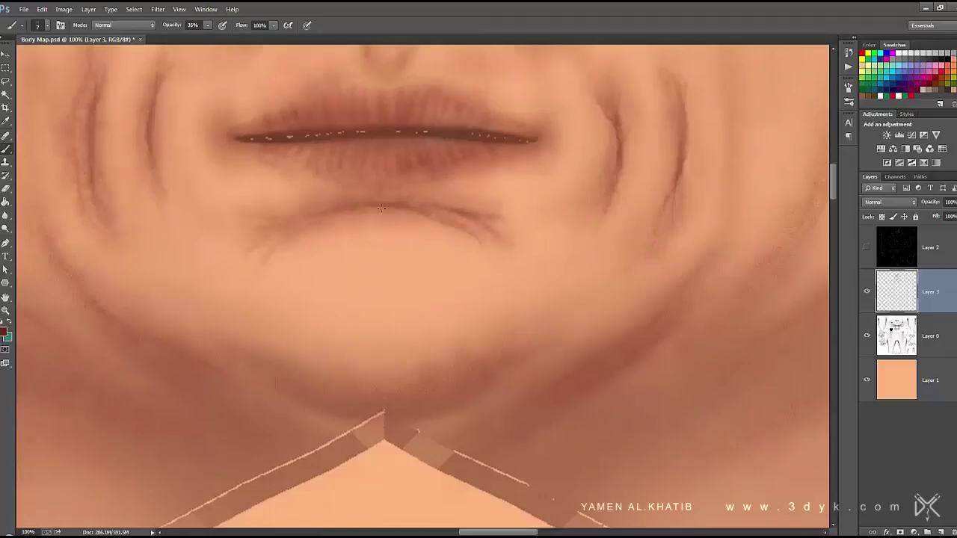
scroll(224, 254, "right", 3)
scroll(374, 299, "left", 4)
scroll(493, 344, "down", 1)
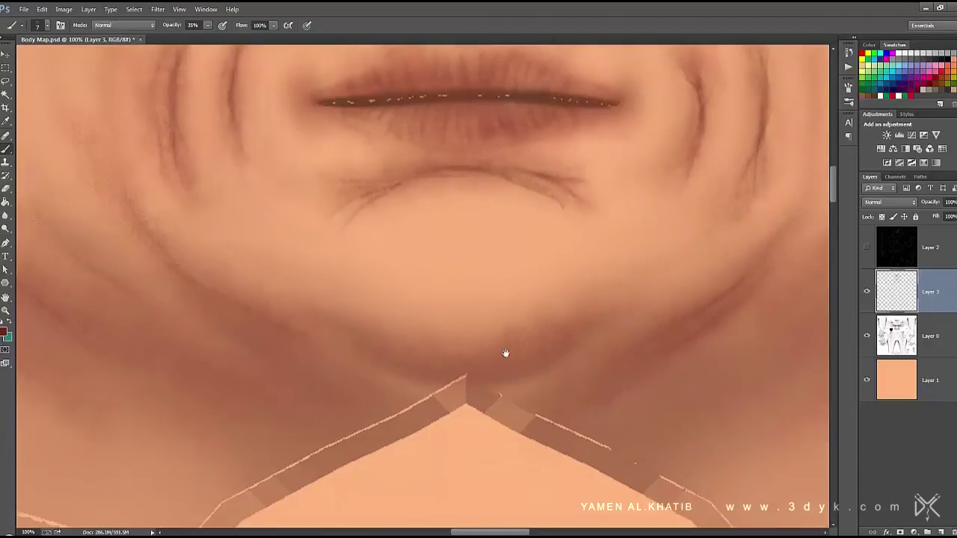
scroll(260, 340, "left", 3)
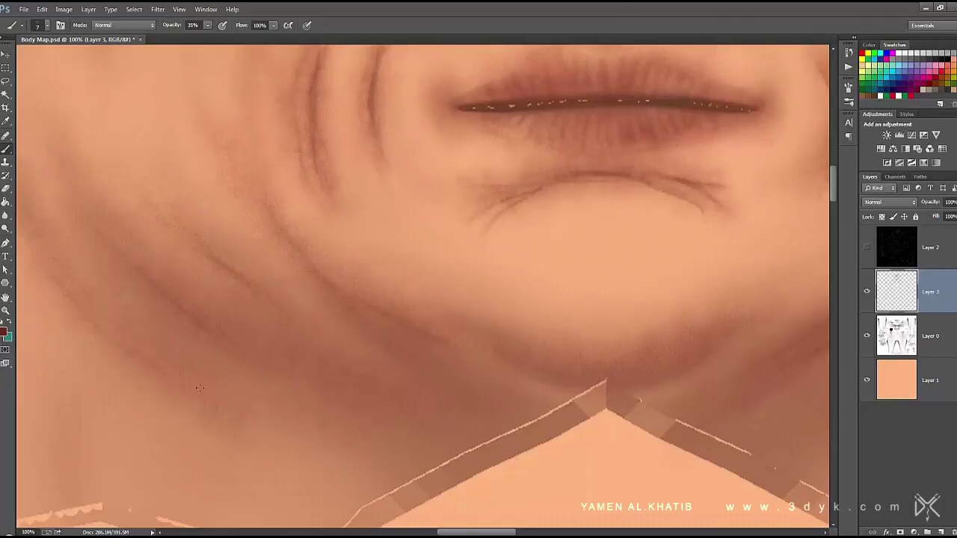
scroll(199, 388, "right", 4)
scroll(427, 321, "left", 1)
- Choose a large soft brush and sample a light skin tone for the chin highlight
right_click(407, 272)
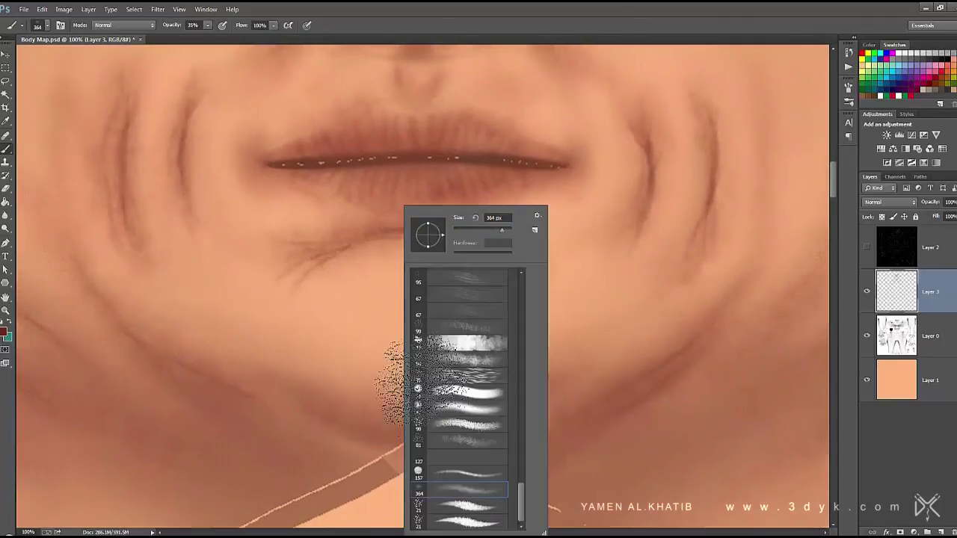
double_click(422, 383)
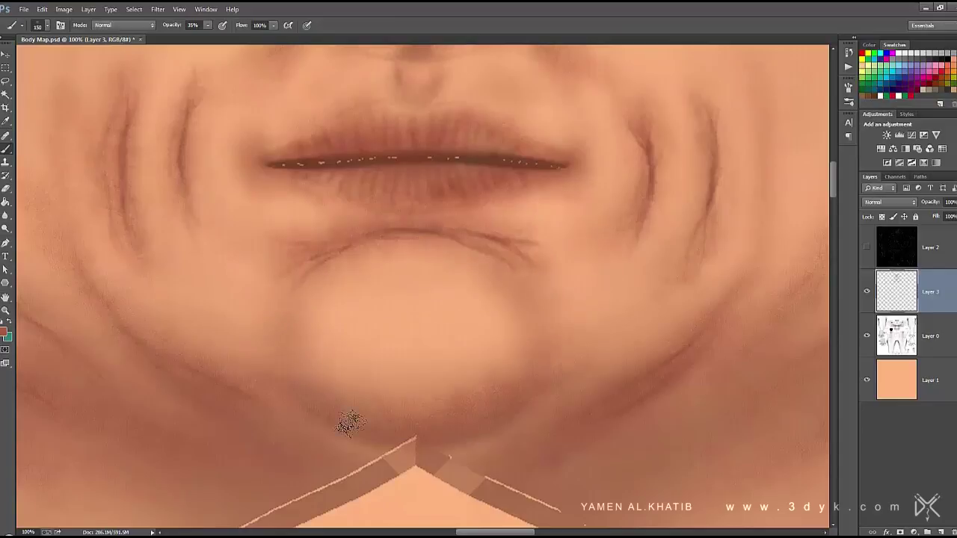
scroll(297, 211, "up", 5)
key("i")
left_click(4, 332)
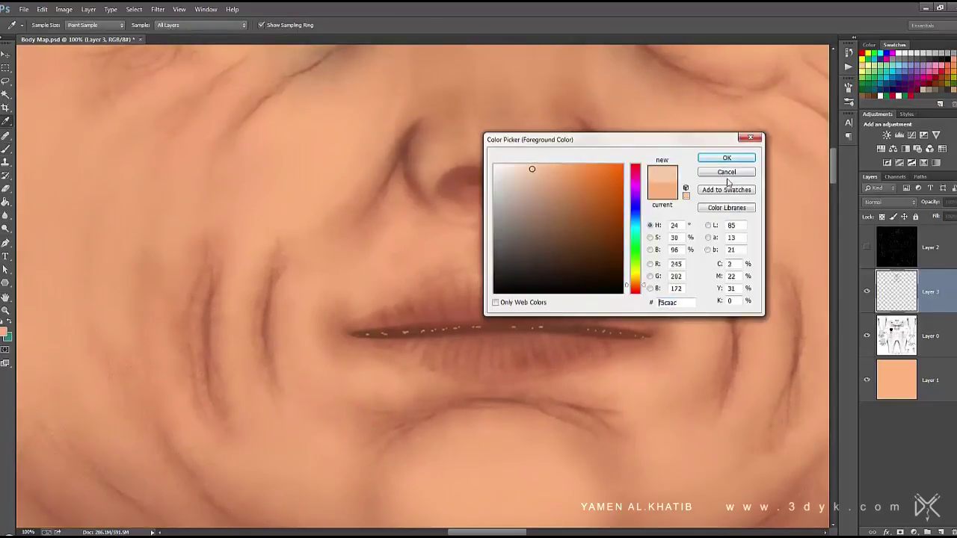
key("Return")
key("b")
key("ctrl+minus")
key("bracketleft")
key("bracketleft")
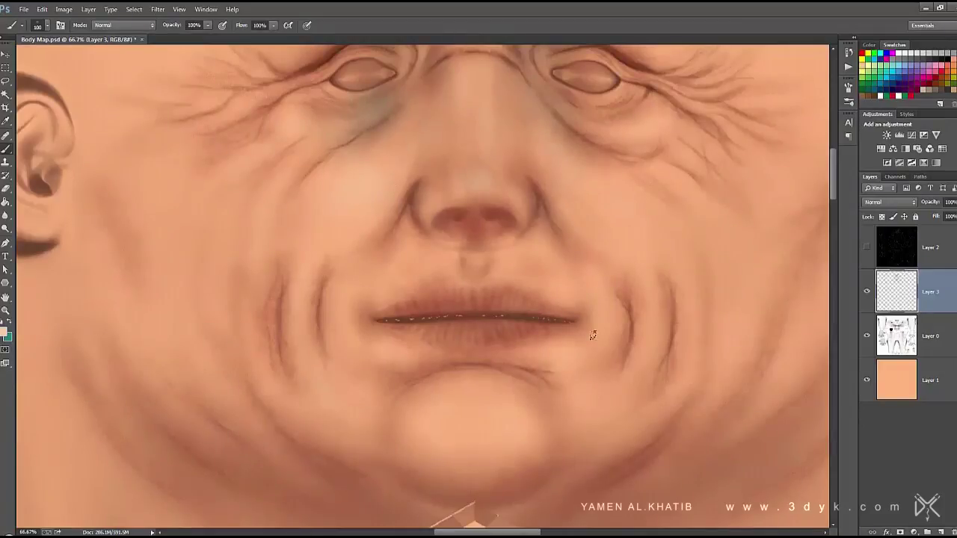
- Save the body map texture and zoom out to show the whole map
left_click_drag(683, 189, 485, 230)
mouse_move(619, 136)
left_mouse_down()
mouse_move(454, 145)
mouse_move(439, 122)
mouse_move(449, 161)
left_mouse_up()
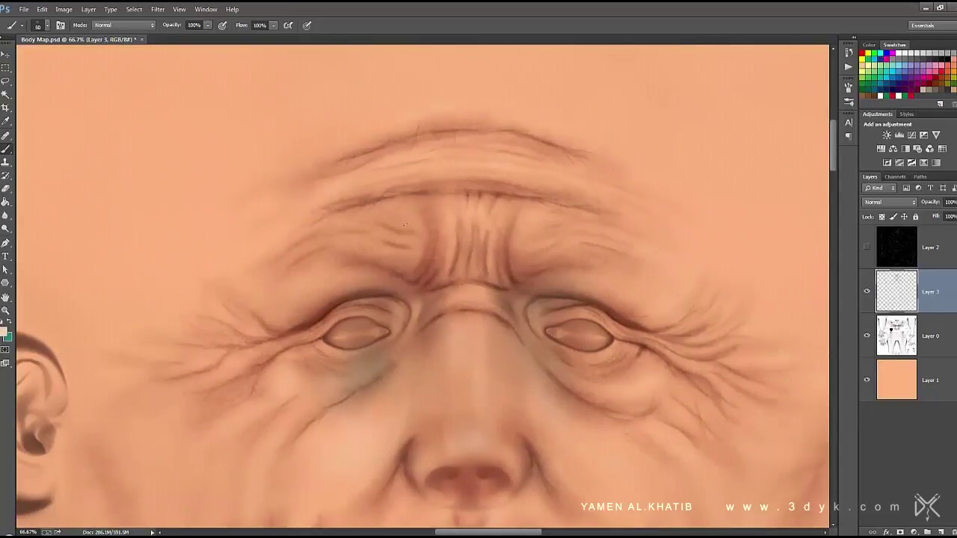
left_click_drag(496, 369, 427, 102)
key("ctrl+minus")
key("ctrl+minus")
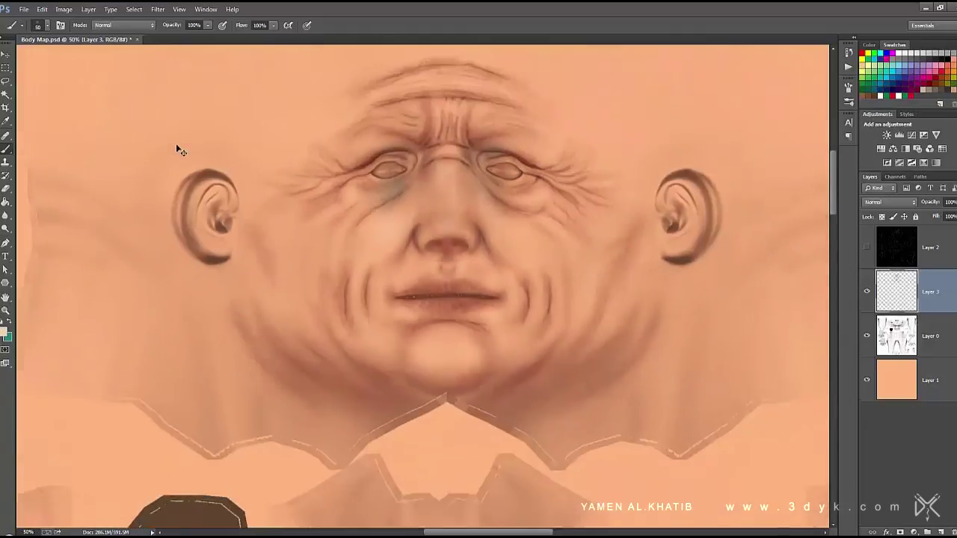
key("ctrl+s")
key("ctrl+minus")
key("ctrl+minus")
key("ctrl+minus")
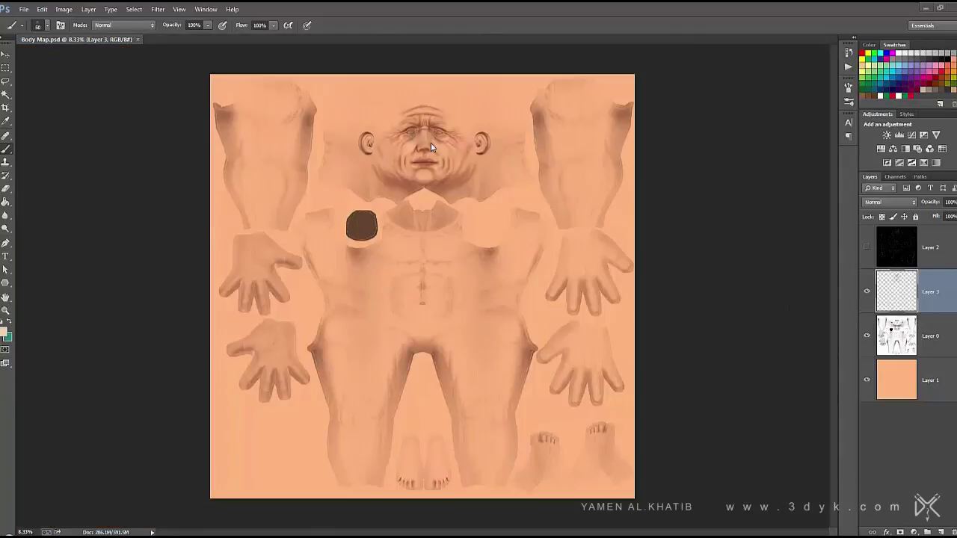
scroll(431, 155, "up", 3)
scroll(431, 155, "up", 7)
- Add a new layer and load an enlarged dark red-brown speckle brush for freckles
mouse_move(347, 229)
left_mouse_down()
mouse_move(347, 249)
mouse_move(364, 262)
left_mouse_up()
left_click(941, 531)
left_click(257, 159, "alt")
right_click(241, 202)
key("Return")
- Speckle freckles beside the nose, across both cheeks, above the upper lip and on the chin
left_click_drag(418, 213, 370, 262)
left_click_drag(374, 303, 239, 363)
key("bracketleft")
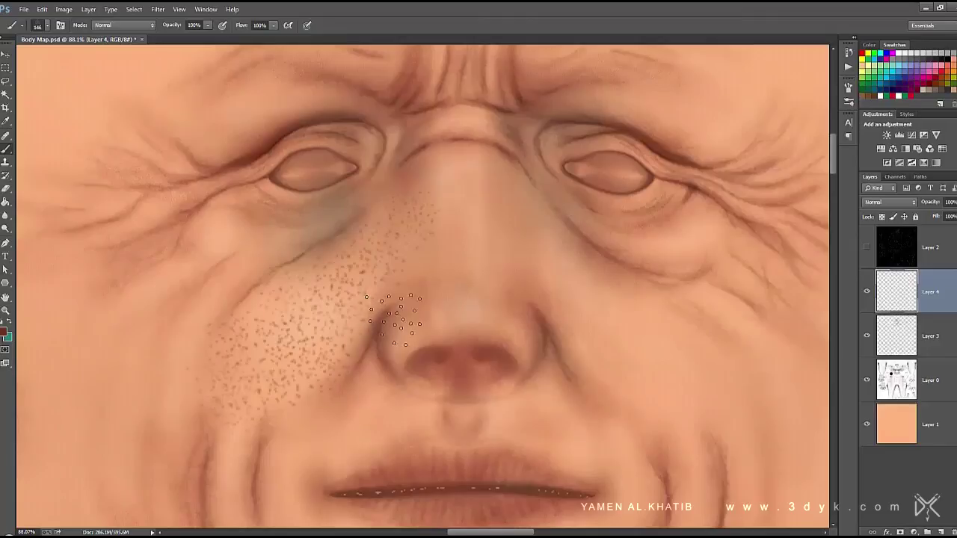
mouse_move(555, 261)
left_mouse_down()
mouse_move(591, 321)
mouse_move(648, 362)
mouse_move(623, 395)
mouse_move(710, 377)
mouse_move(662, 449)
left_mouse_up()
key("bracketleft")
key("bracketleft")
key("bracketleft")
mouse_move(342, 449)
left_mouse_down()
mouse_move(374, 404)
mouse_move(385, 467)
left_mouse_up()
mouse_move(419, 419)
left_mouse_down()
mouse_move(483, 434)
mouse_move(534, 427)
mouse_move(584, 453)
mouse_move(520, 333)
left_mouse_up()
left_click_drag(572, 370, 494, 441)
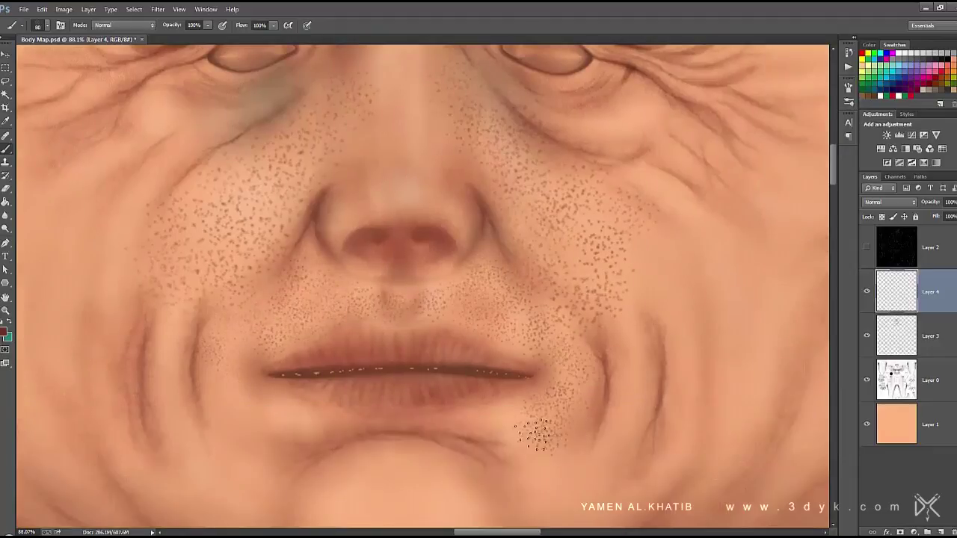
mouse_move(312, 432)
left_mouse_down()
mouse_move(231, 353)
mouse_move(273, 486)
mouse_move(247, 464)
left_mouse_up()
- Add more freckles over both cheeks, the jaw and along the nose bridge
mouse_move(360, 496)
left_mouse_down()
mouse_move(397, 378)
mouse_move(419, 419)
mouse_move(478, 359)
mouse_move(393, 477)
left_mouse_up()
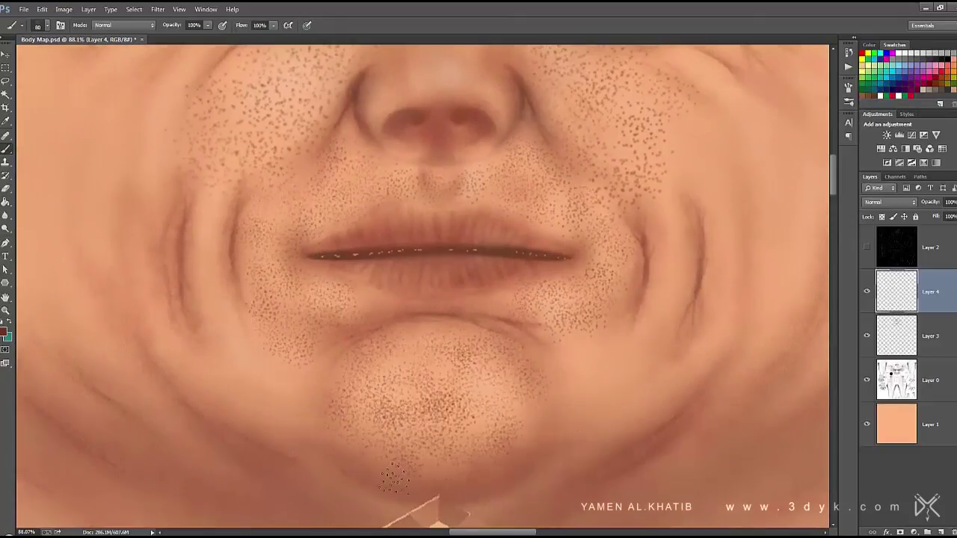
left_click_drag(274, 377, 217, 276)
left_click_drag(172, 176, 240, 411)
mouse_move(681, 224)
left_mouse_down()
mouse_move(658, 404)
mouse_move(688, 352)
left_mouse_up()
left_click_drag(718, 247, 576, 352)
mouse_move(576, 329)
left_mouse_down()
mouse_move(621, 300)
mouse_move(599, 363)
left_mouse_up()
left_click_drag(576, 195, 477, 245)
left_click_drag(134, 215, 391, 203)
left_click_drag(342, 99, 331, 192)
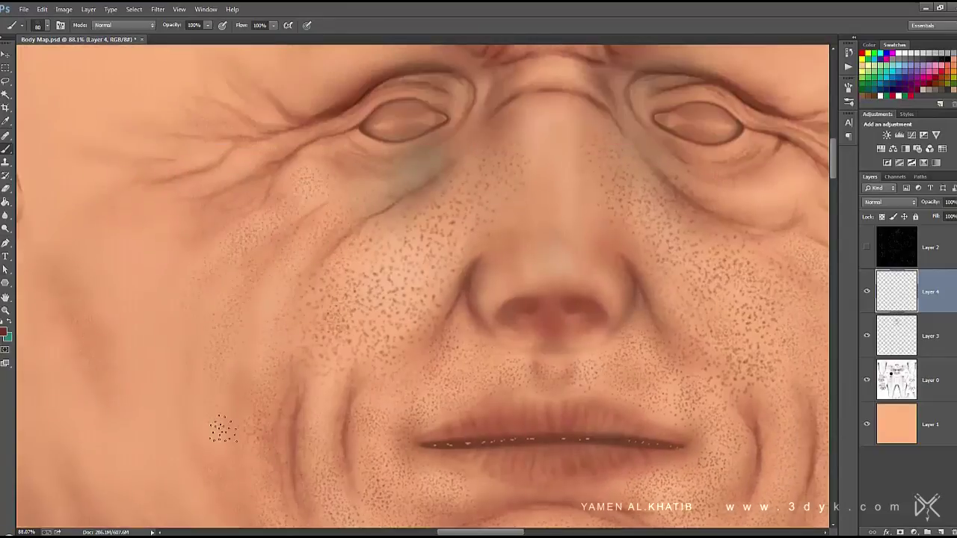
left_click_drag(323, 281, 155, 356)
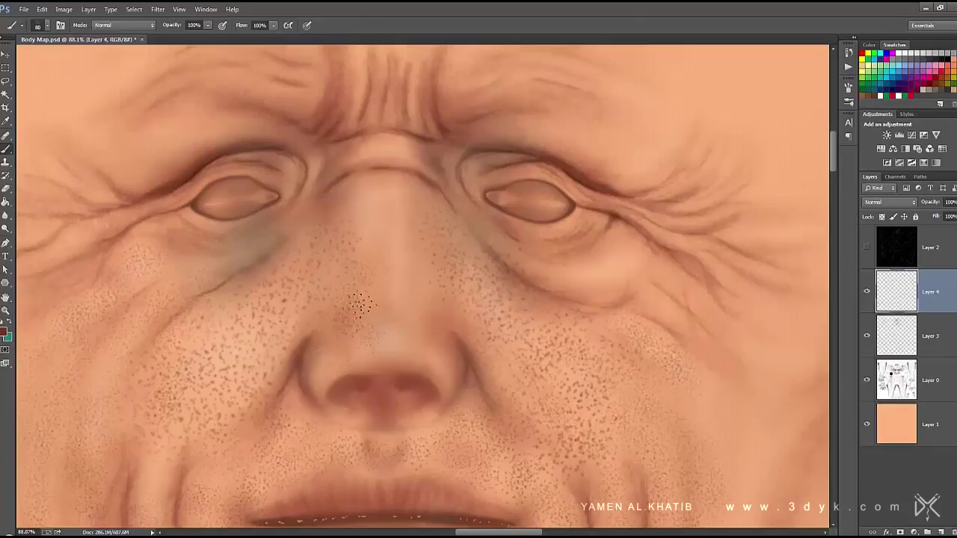
mouse_move(398, 294)
left_mouse_down()
mouse_move(373, 206)
mouse_move(404, 220)
mouse_move(408, 270)
left_mouse_up()
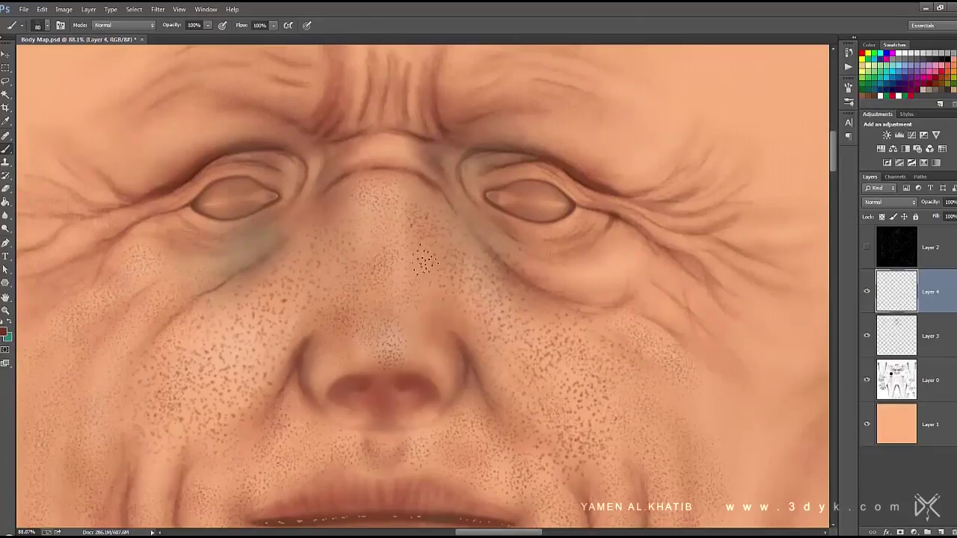
left_click_drag(366, 366, 346, 484)
mouse_move(565, 374)
left_mouse_down()
mouse_move(583, 257)
mouse_move(448, 248)
left_mouse_up()
- Fade the freckle layer to 25% opacity
key("2")
key("5")
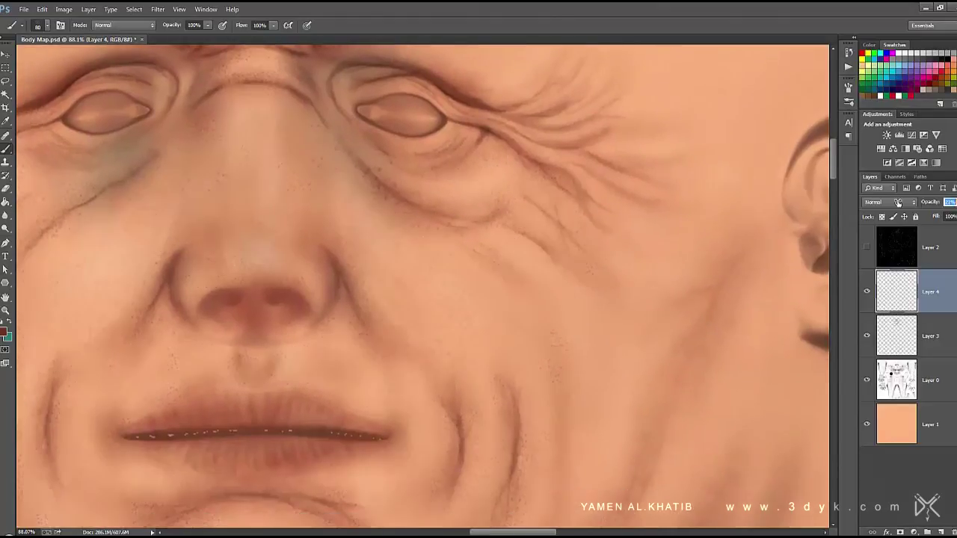
scroll(449, 249, "down", 3)
- Switch to a small fine brush and paint a thin crease line on the forehead
right_click(456, 203)
key("Return")
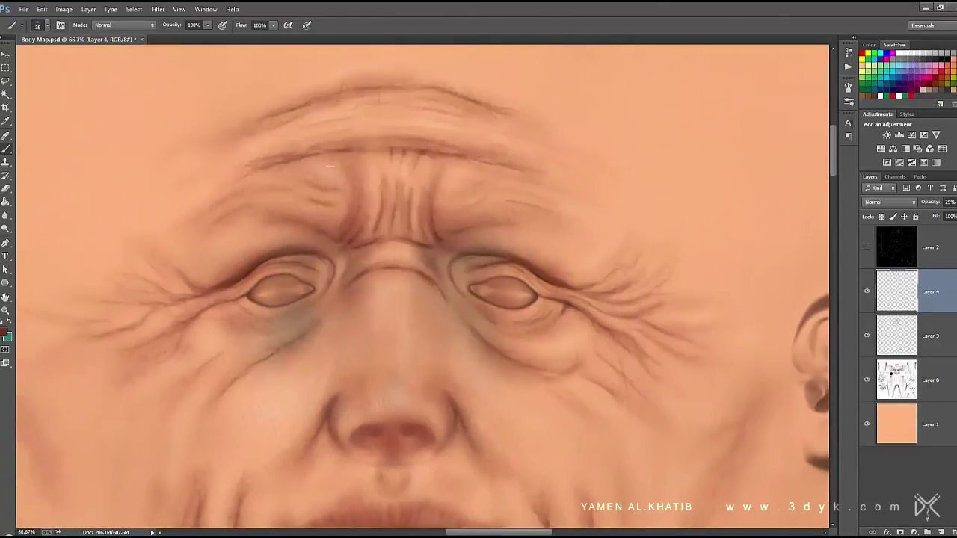
scroll(452, 221, "up", 3)
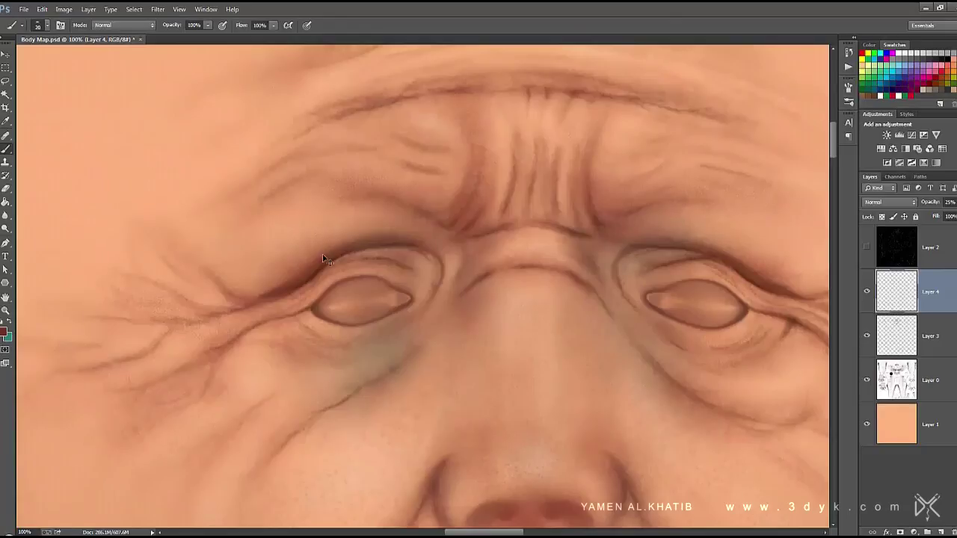
left_click_drag(451, 159, 373, 243)
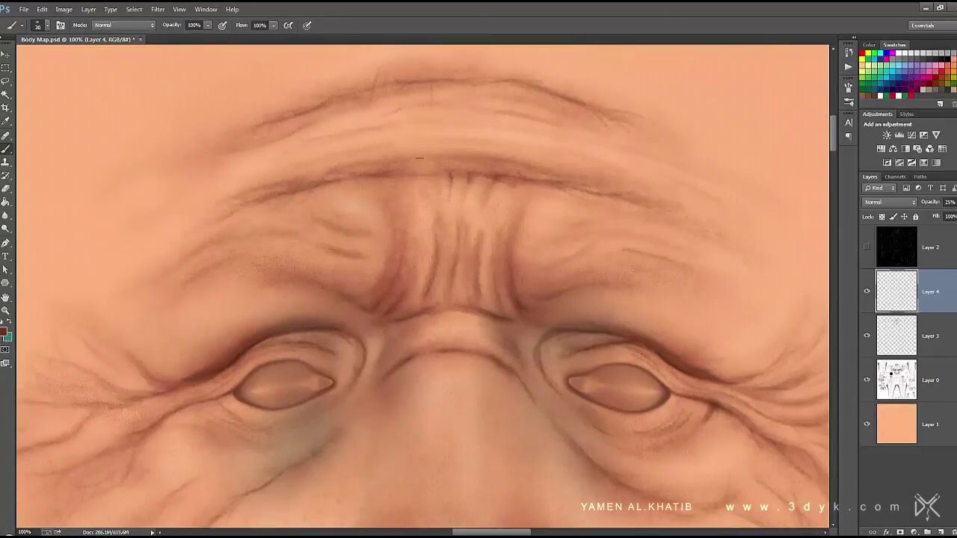
scroll(356, 244, "up", 3)
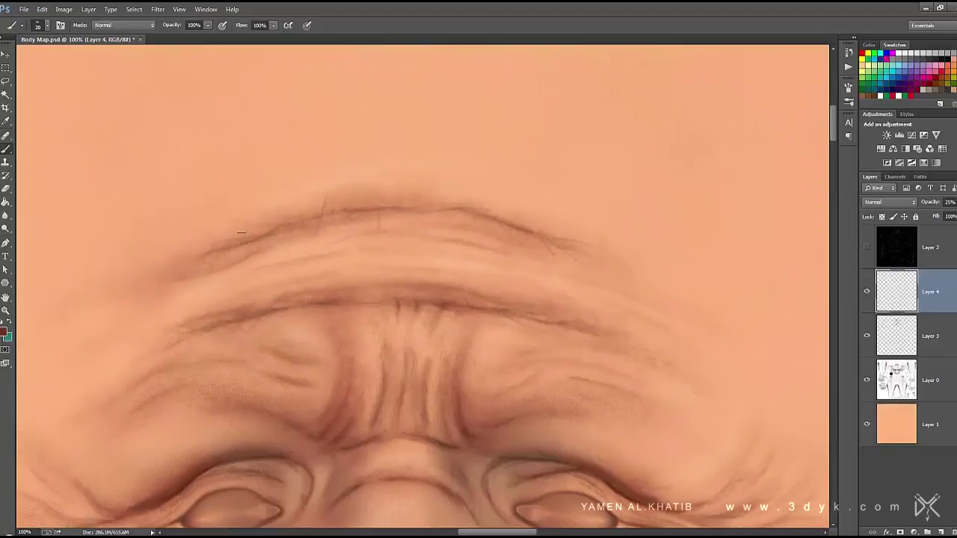
scroll(579, 257, "down", 1)
scroll(479, 216, "down", 2)
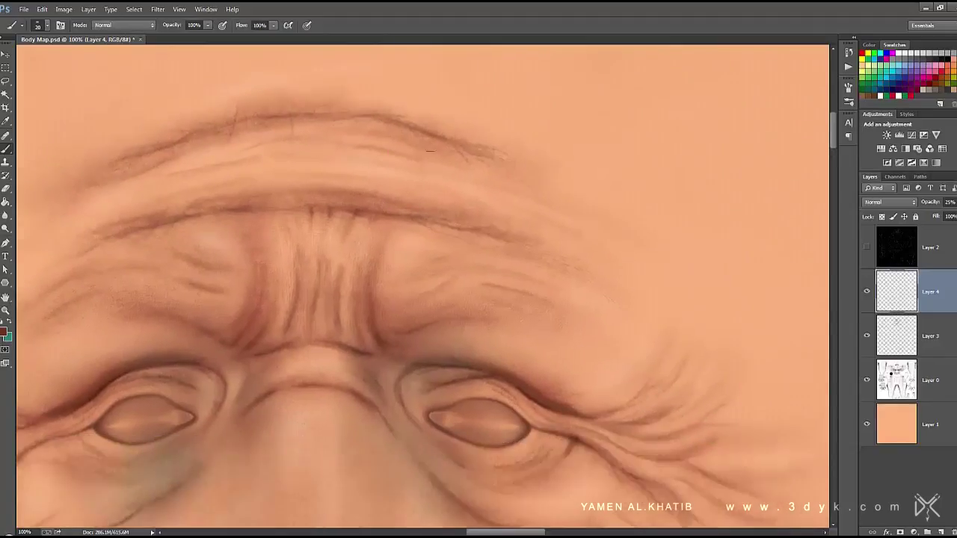
scroll(576, 332, "down", 2)
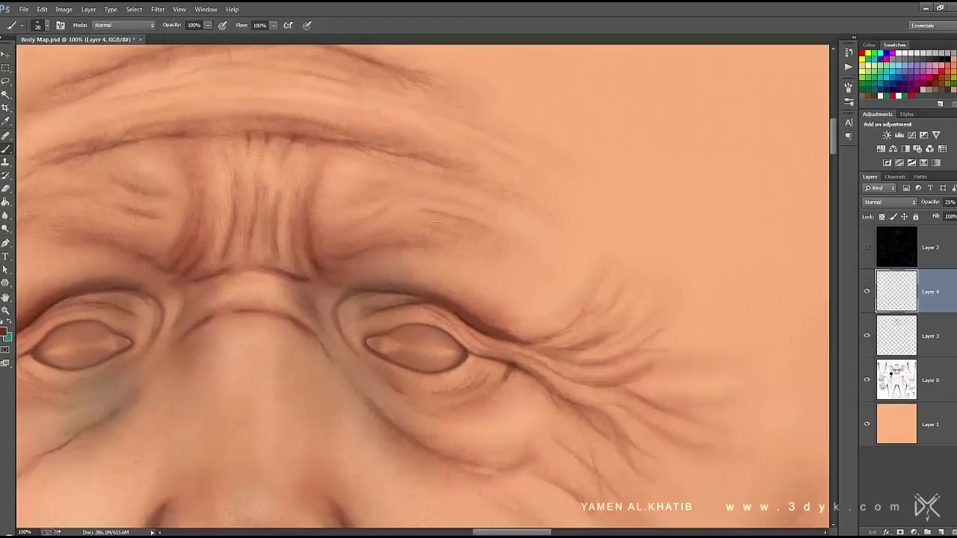
scroll(436, 222, "left", 4)
- Frame the whole brow and both ears, then choose a large soft brush
left_click_drag(130, 321, 261, 286)
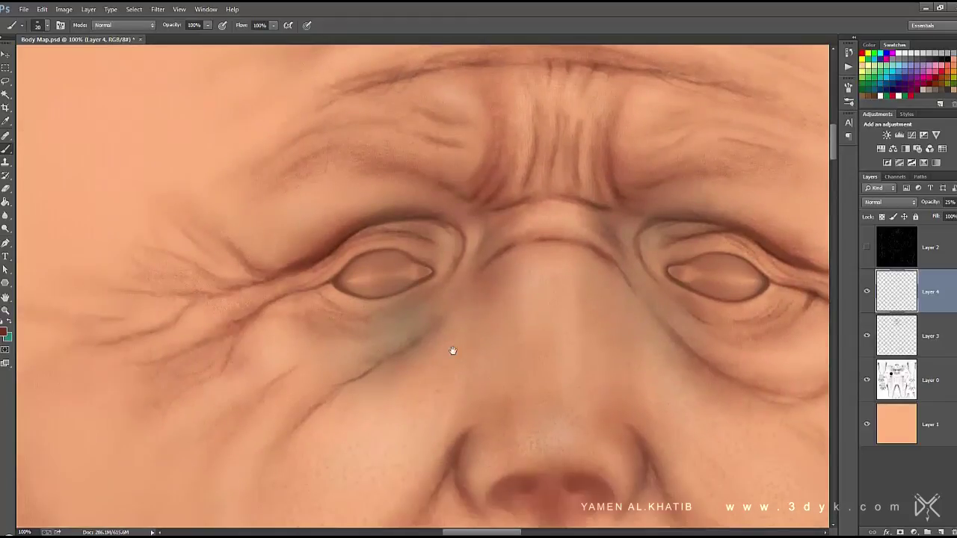
left_click_drag(452, 351, 406, 229)
left_click_drag(589, 326, 496, 439)
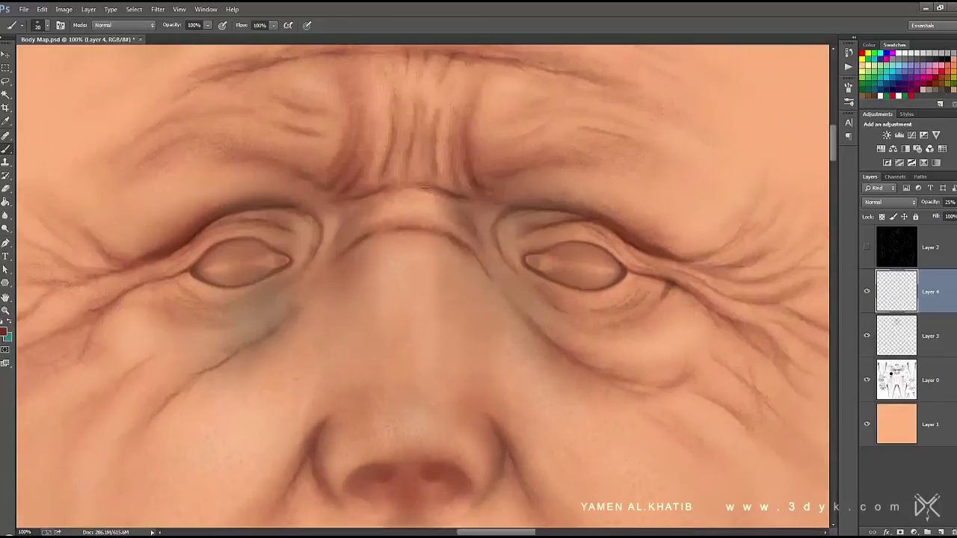
left_click_drag(424, 189, 376, 349)
scroll(442, 239, "down", 2)
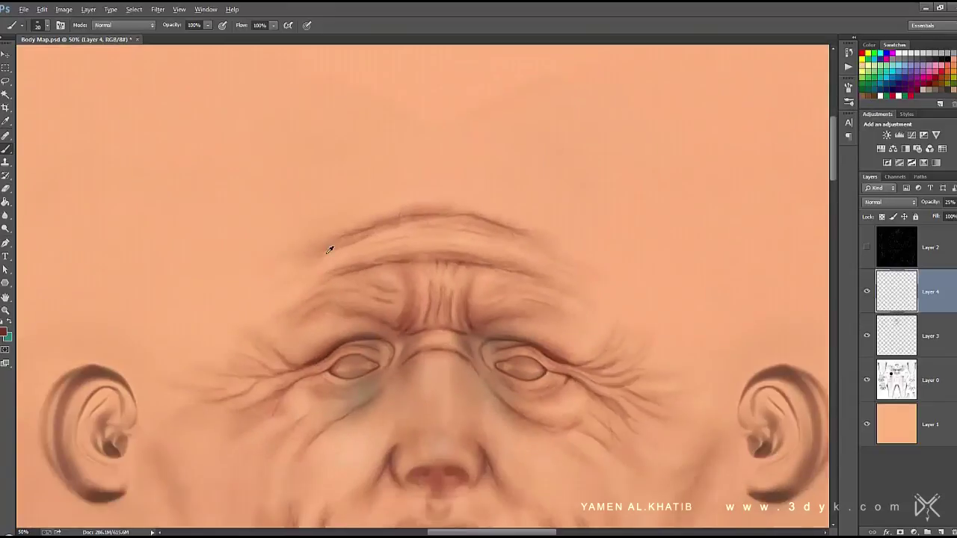
right_click(402, 204)
left_click(502, 501)
- Make Layer 3 active and shade softly above the brow and at the left temple
left_click(322, 370)
left_click(922, 349)
left_click_drag(208, 25, 182, 41)
left_click_drag(434, 170, 590, 161)
left_click_drag(239, 255, 217, 321)
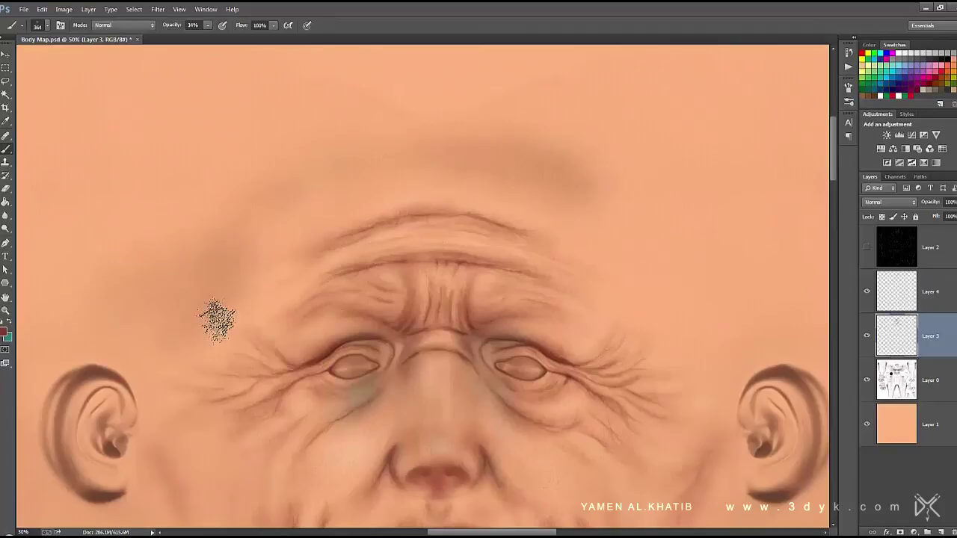
left_click_drag(187, 411, 238, 288)
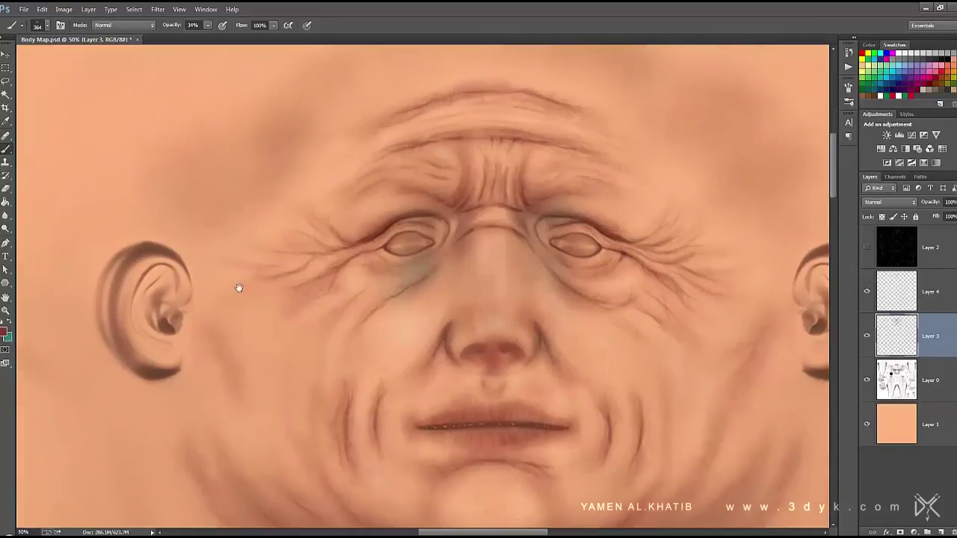
left_click_drag(252, 207, 222, 336)
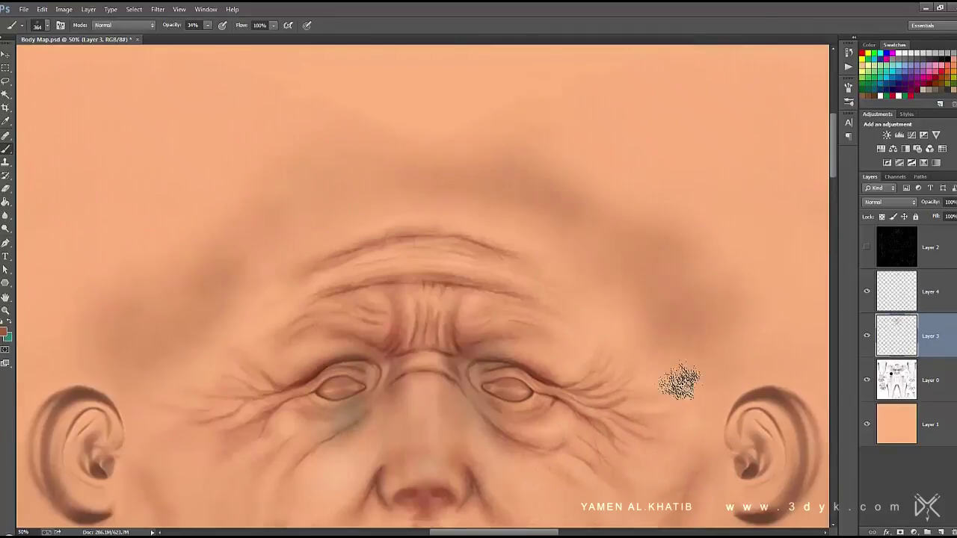
left_click_drag(663, 342, 650, 170)
- Browse the brush presets without changing them, then add new empty Layer 5
scroll(434, 220, "up", 2)
scroll(396, 185, "up", 2)
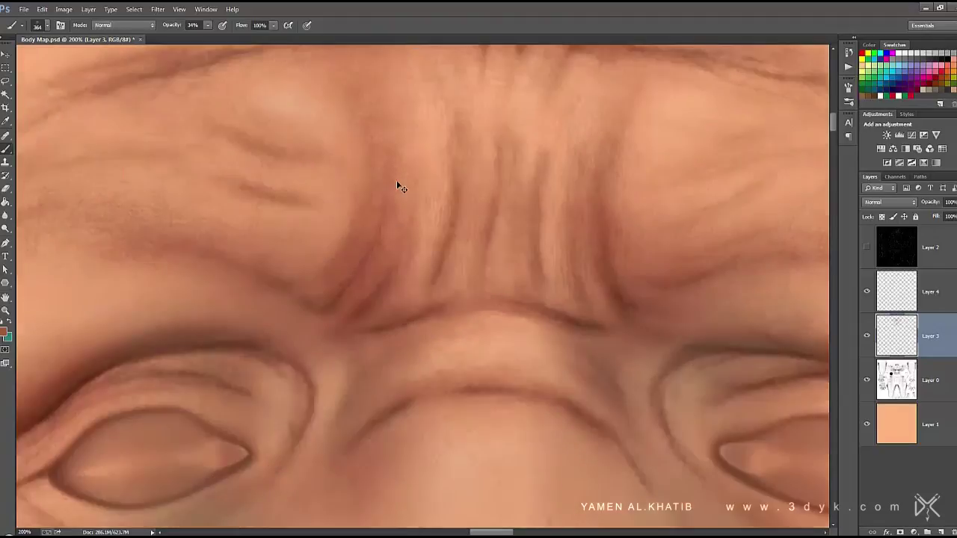
right_click(296, 208)
scroll(329, 337, "down", 3)
scroll(329, 337, "down", 3)
scroll(328, 334, "down", 3)
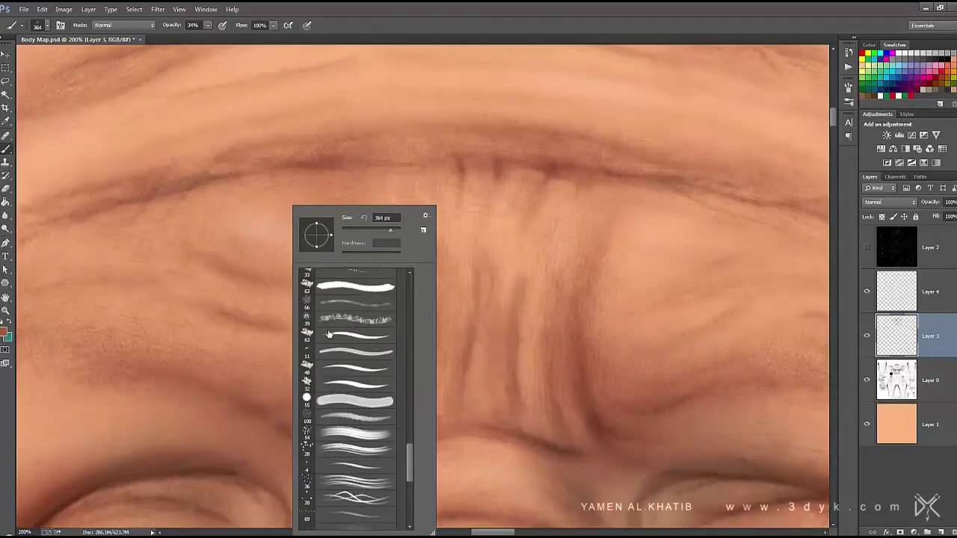
key("Escape")
key("ctrl+shift+alt+n")
- Set a dark foreground colour and paint a first stroke along the brow crease
left_click_drag(417, 186, 566, 224)
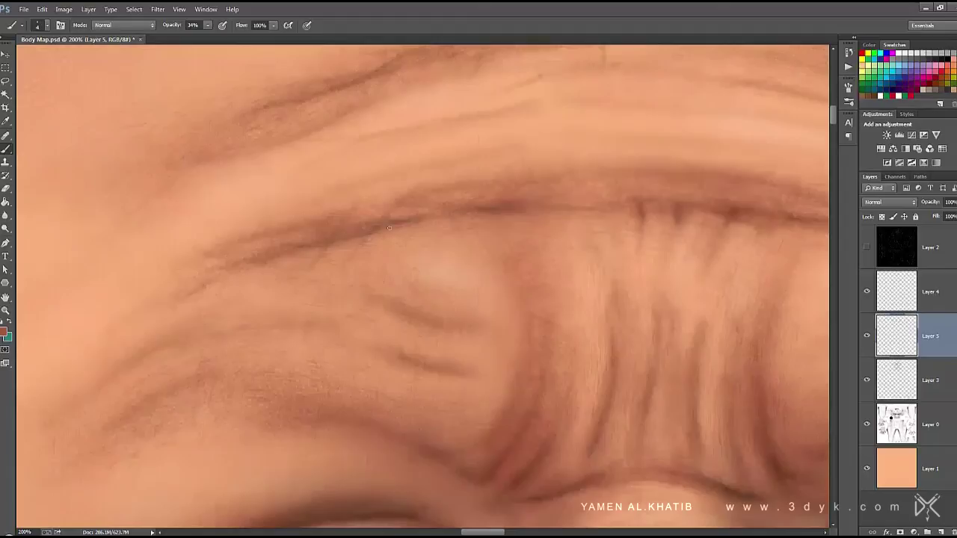
left_click(5, 332)
key("Return")
key("b")
left_click_drag(394, 223, 214, 271)
- Trace thin dark lines along the brow furrow
left_click_drag(507, 215, 421, 252)
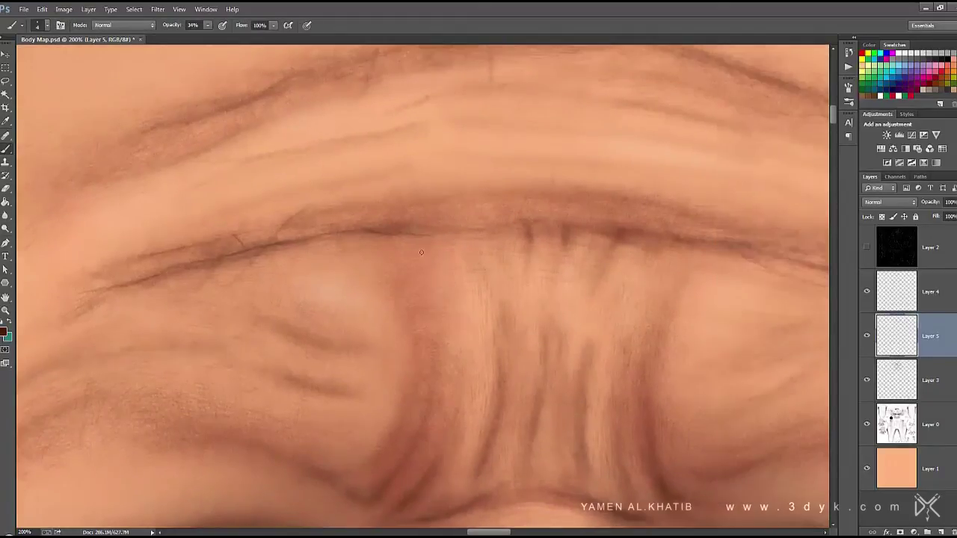
left_click_drag(522, 278, 335, 285)
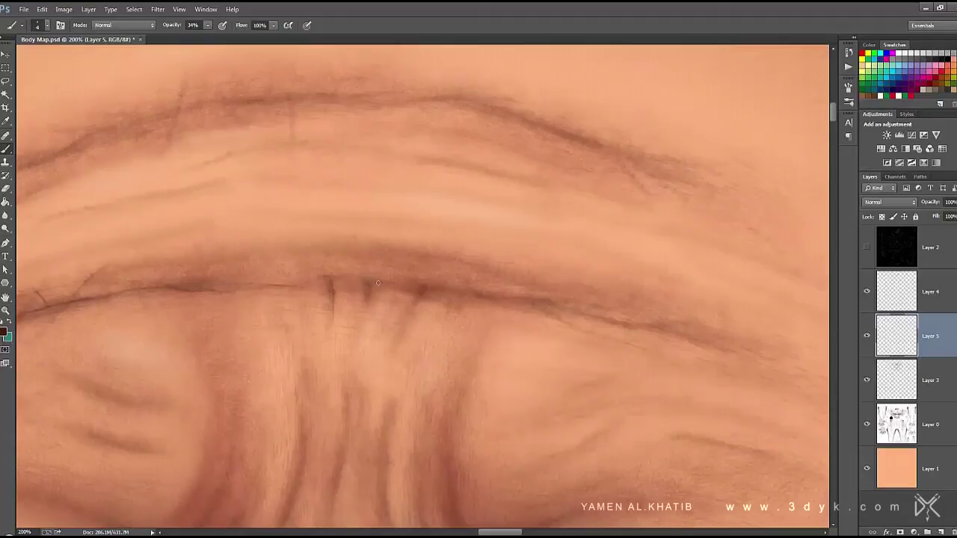
left_click_drag(287, 253, 198, 260)
left_click_drag(611, 321, 513, 296)
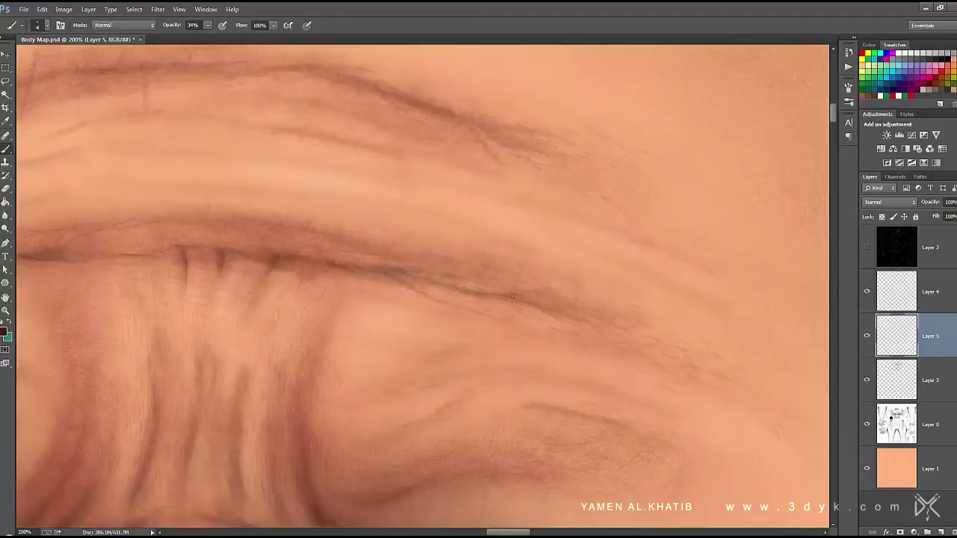
left_click_drag(551, 322, 697, 228)
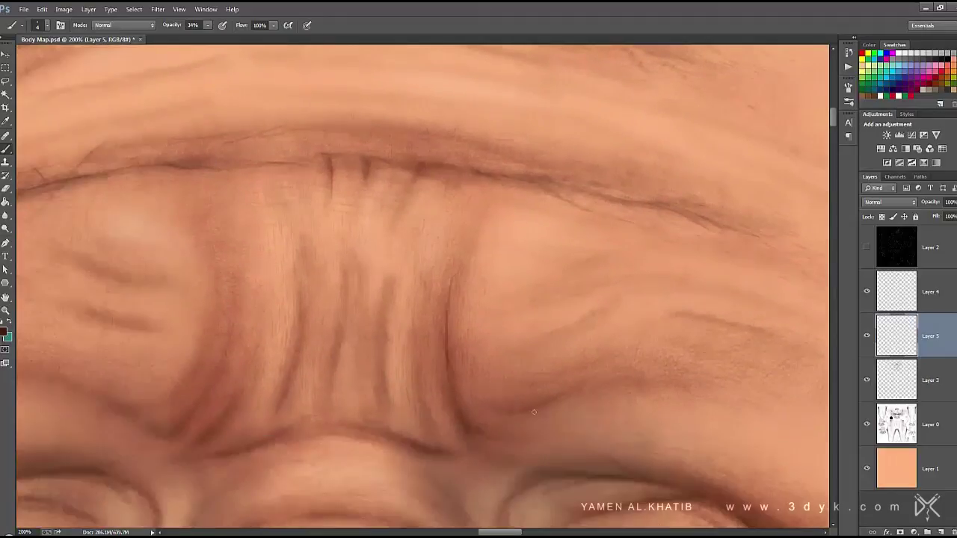
left_click_drag(534, 412, 609, 299)
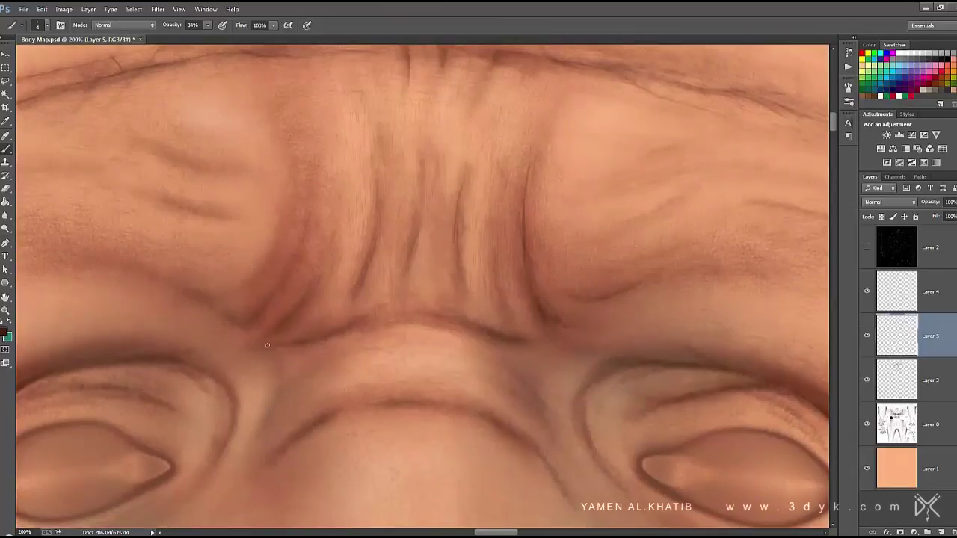
left_click_drag(488, 334, 503, 312)
left_click_drag(339, 307, 412, 277)
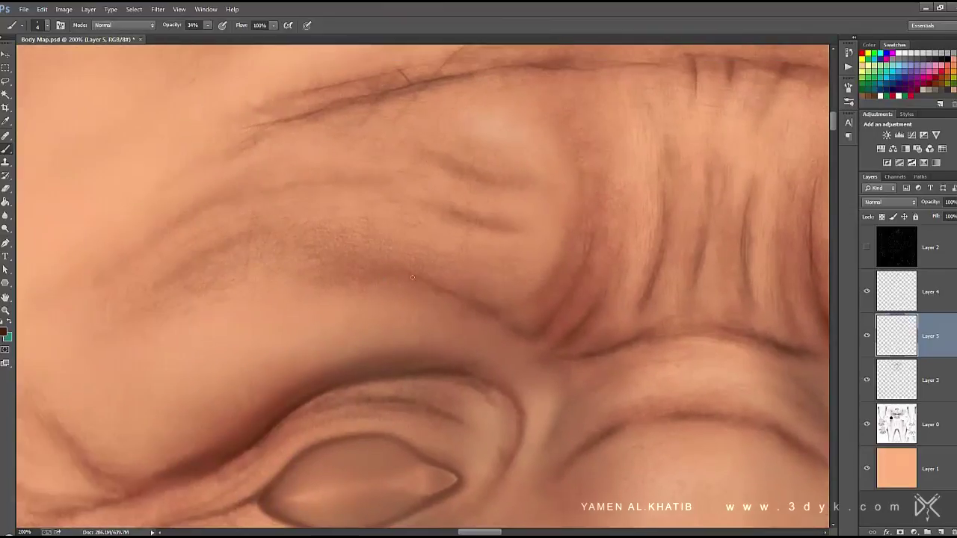
left_click_drag(444, 214, 399, 421)
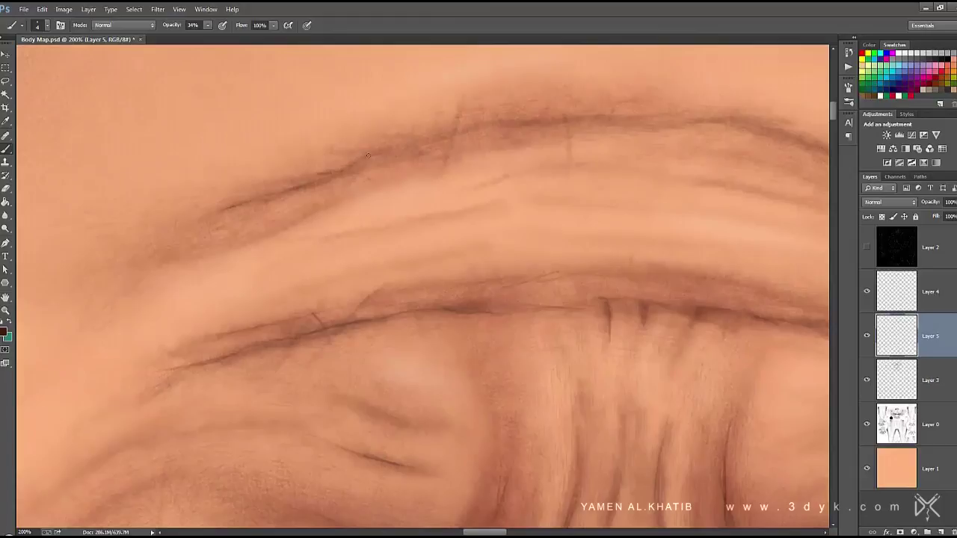
- Move the view across the upper forehead wrinkle lines toward the eye
left_click_drag(557, 126, 325, 193)
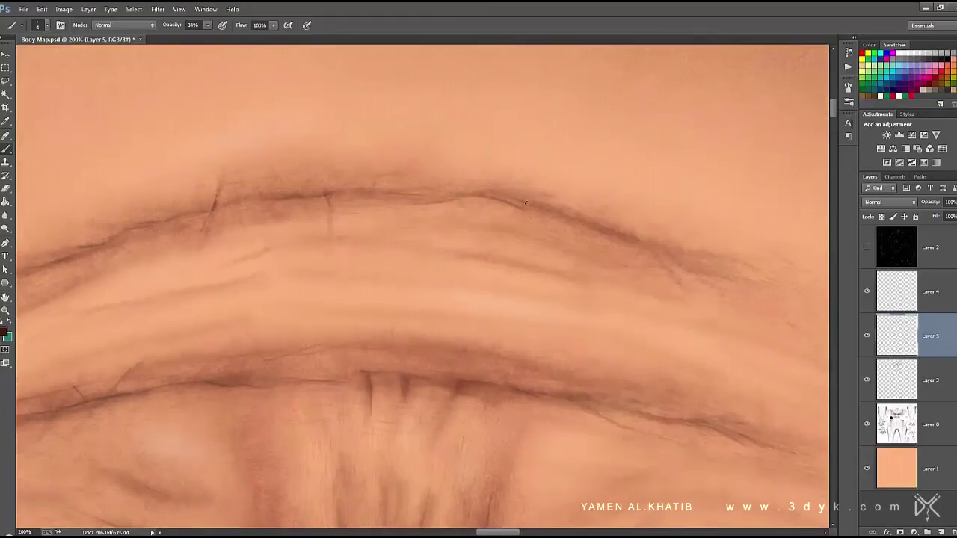
left_click_drag(553, 272, 665, 250)
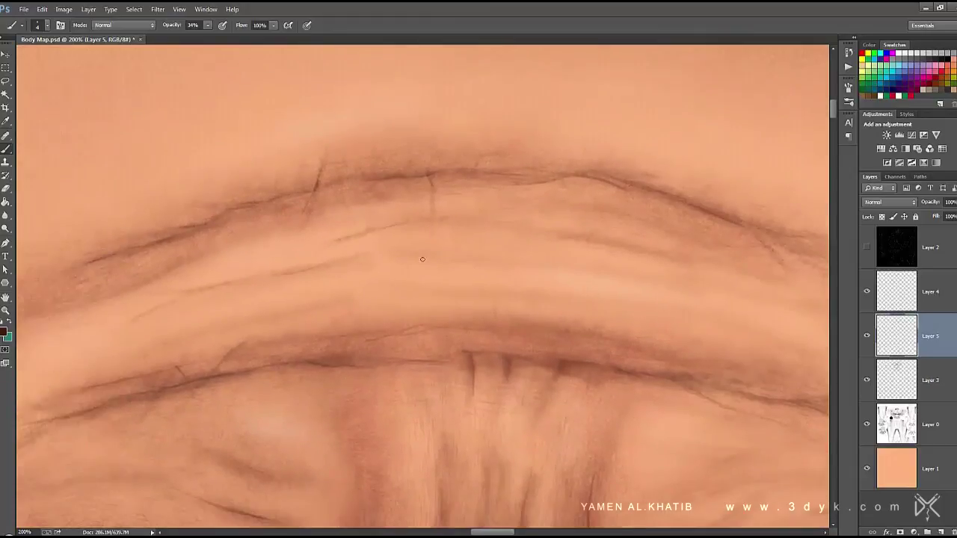
scroll(422, 258, "down", 2)
scroll(410, 207, "down", 4)
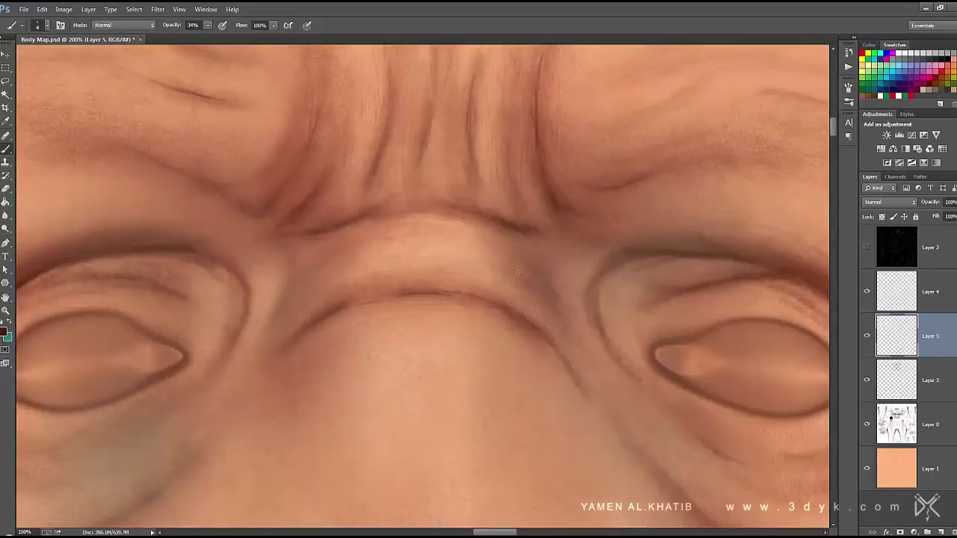
scroll(244, 279, "left", 3)
scroll(373, 261, "left", 1)
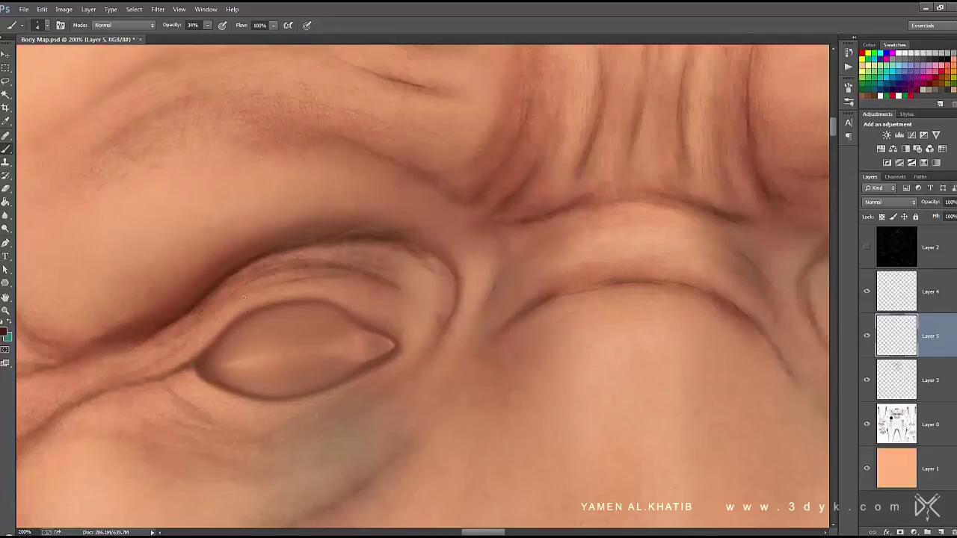
scroll(243, 297, "left", 3)
scroll(226, 320, "left", 2)
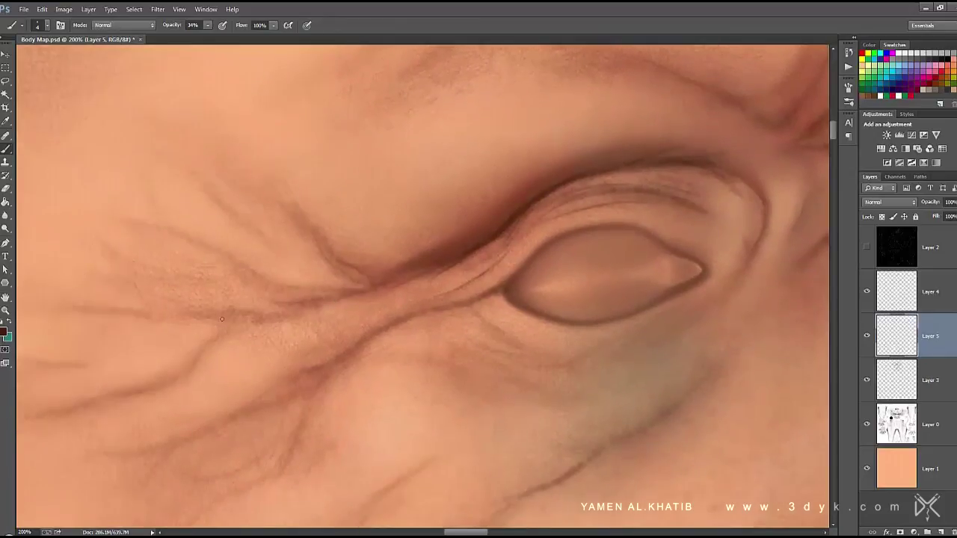
scroll(261, 288, "right", 10)
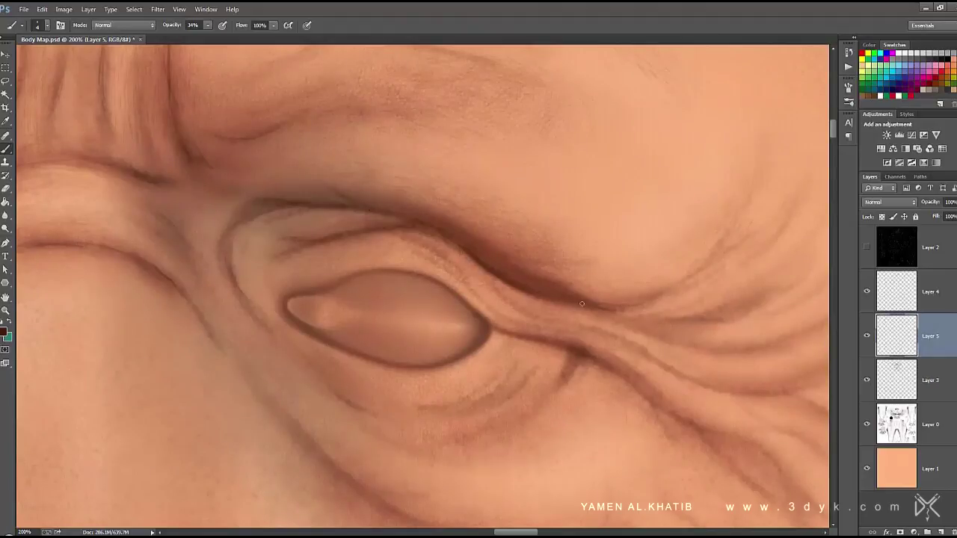
left_click_drag(410, 239, 448, 217)
- Pick a small brush from the presets and raise brush opacity to 100%
right_click(319, 207)
scroll(379, 389, "down", 3)
left_click(379, 490)
key("Escape")
left_click_drag(393, 200, 381, 239)
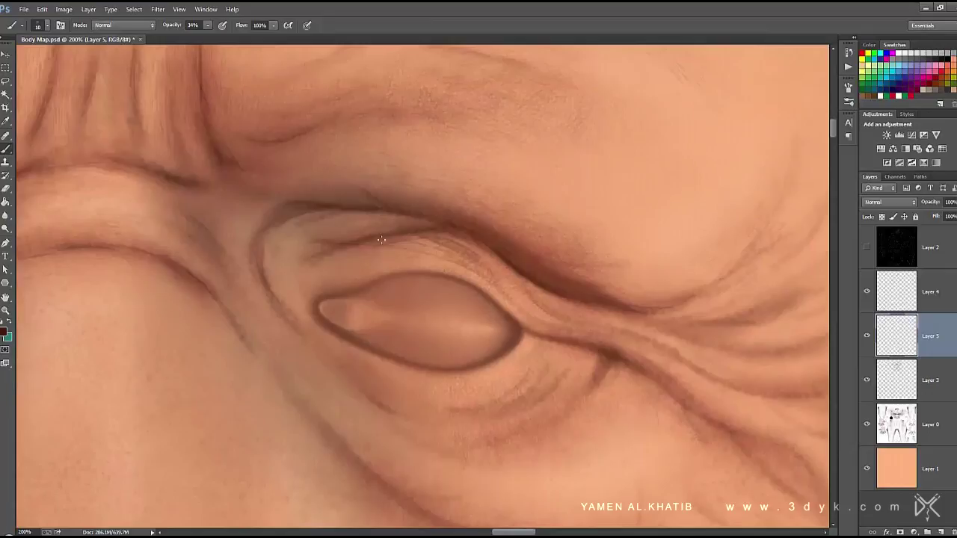
left_click_drag(207, 27, 247, 35)
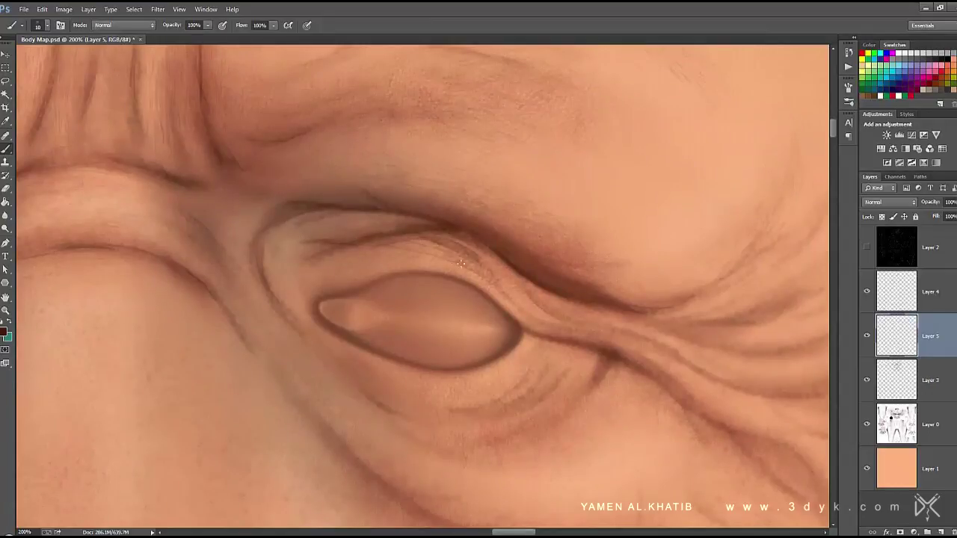
mouse_move(603, 308)
left_mouse_down()
mouse_move(508, 317)
mouse_move(468, 210)
left_mouse_up()
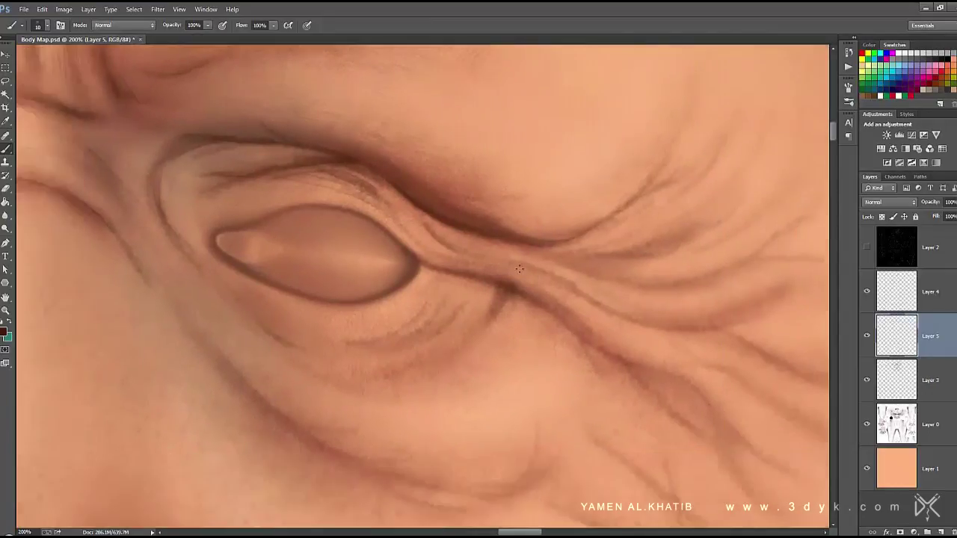
- Paint dark crease strokes at the outer eye corner and along the lower eyelid folds
left_click_drag(455, 275, 421, 267)
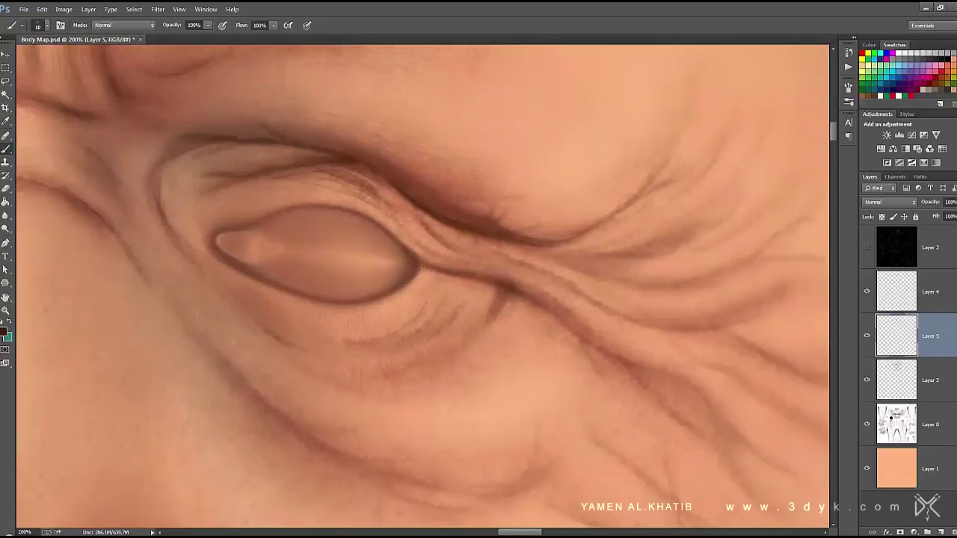
mouse_move(499, 287)
left_mouse_down()
mouse_move(492, 310)
mouse_move(424, 275)
mouse_move(416, 295)
left_mouse_up()
mouse_move(414, 329)
left_mouse_down()
mouse_move(280, 319)
mouse_move(401, 367)
left_mouse_up()
left_click_drag(501, 301, 464, 346)
left_click_drag(549, 308, 645, 371)
mouse_move(643, 388)
left_mouse_down()
mouse_move(445, 279)
mouse_move(409, 235)
left_mouse_up()
mouse_move(434, 199)
left_mouse_down()
mouse_move(554, 224)
mouse_move(608, 182)
mouse_move(332, 178)
mouse_move(478, 178)
left_mouse_up()
- Paint fine crease lines beneath the eye to deepen the under-eye folds
mouse_move(129, 187)
left_mouse_down()
mouse_move(386, 284)
mouse_move(694, 257)
left_mouse_up()
mouse_move(176, 294)
left_mouse_down()
mouse_move(341, 209)
mouse_move(241, 177)
left_mouse_up()
left_click_drag(329, 183, 157, 207)
mouse_move(404, 195)
left_mouse_down()
mouse_move(463, 153)
mouse_move(473, 164)
left_mouse_up()
mouse_move(521, 111)
left_mouse_down()
mouse_move(469, 174)
mouse_move(202, 274)
left_mouse_up()
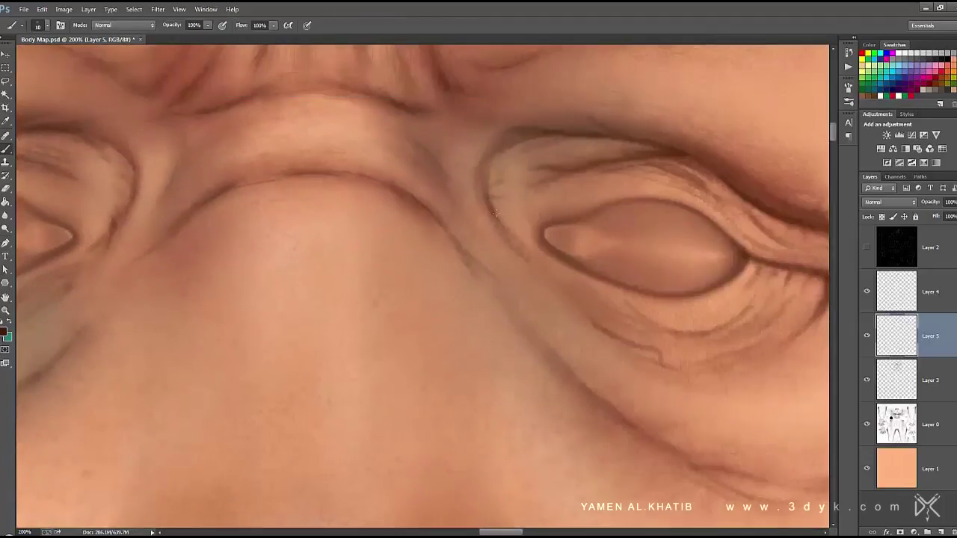
left_click_drag(474, 181, 108, 202)
left_click_drag(454, 208, 603, 122)
left_click_drag(387, 292, 308, 297)
left_click_drag(290, 251, 222, 264)
left_click_drag(299, 246, 402, 198)
mouse_move(381, 258)
left_mouse_down()
mouse_move(314, 300)
mouse_move(271, 342)
left_mouse_up()
- Finish a last eye crease stroke, then delete the extra Layer 7, leaving Layer 6 active
mouse_move(248, 229)
left_mouse_down()
mouse_move(205, 251)
mouse_move(94, 381)
left_mouse_up()
key("ctrl+minus")
key("ctrl+minus")
left_click(941, 529)
left_click(941, 529)
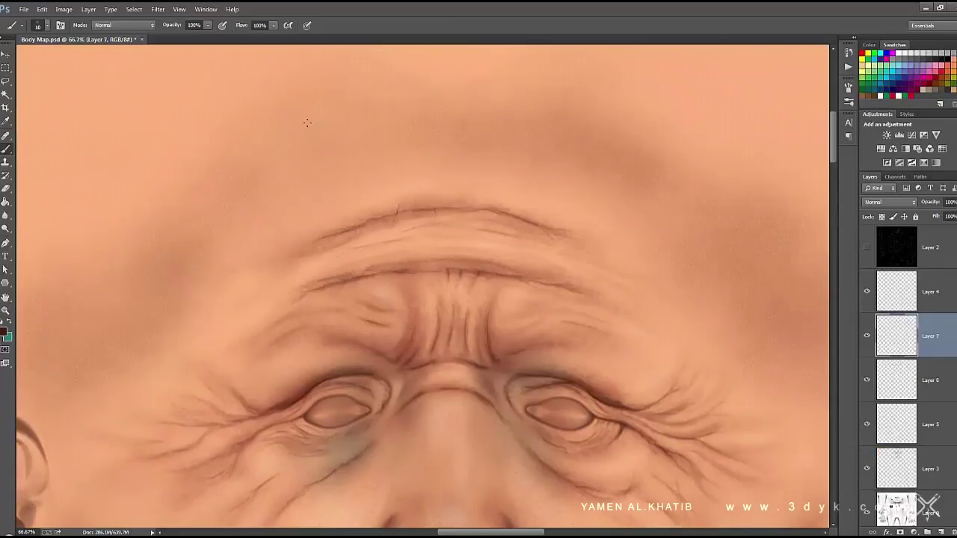
key("Delete")
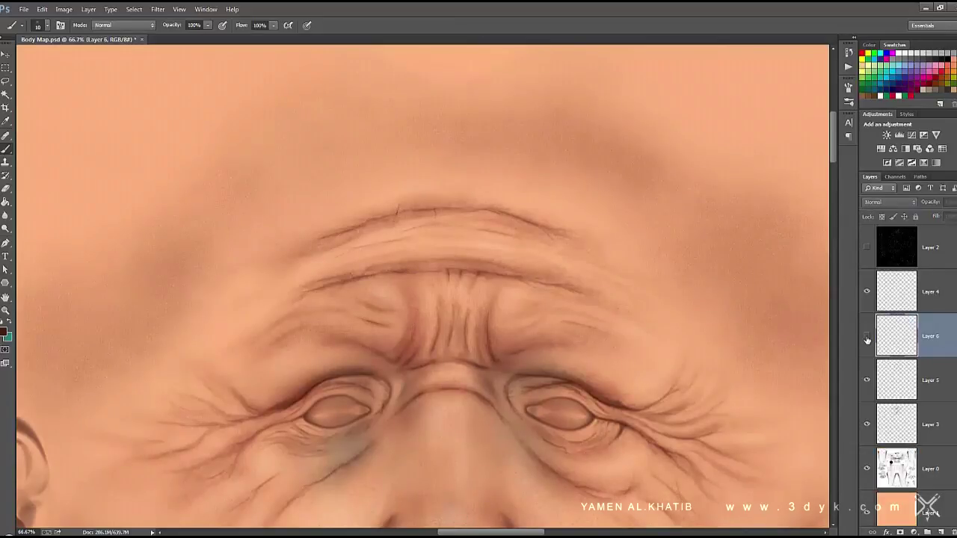
- Lower the brush opacity to 32% and frame the forehead and right ear
key("3")
key("2")
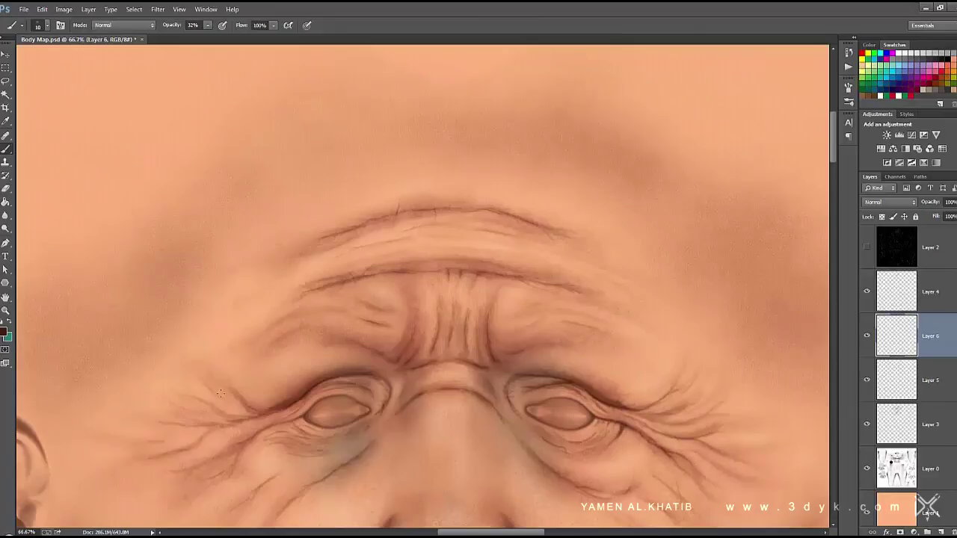
scroll(275, 237, "down", 3)
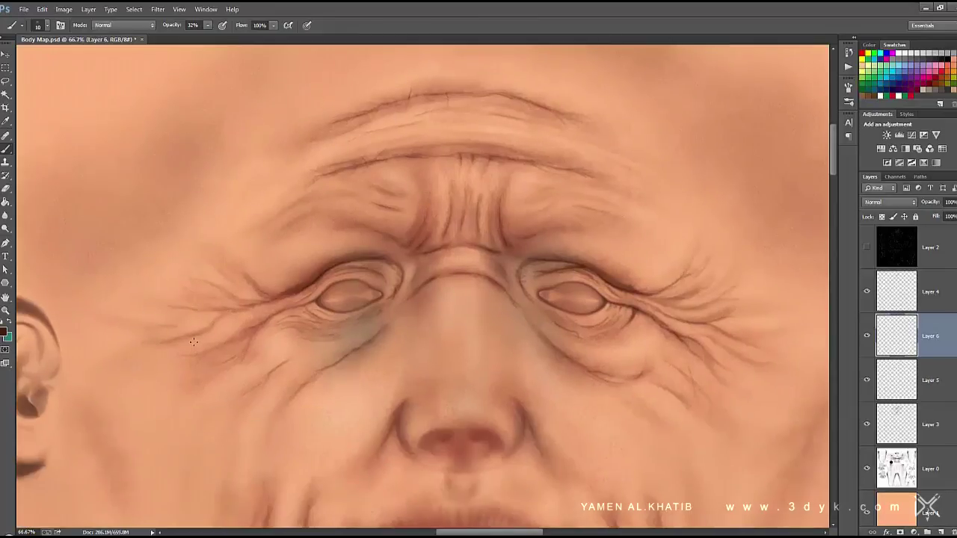
left_click_drag(265, 355, 86, 491)
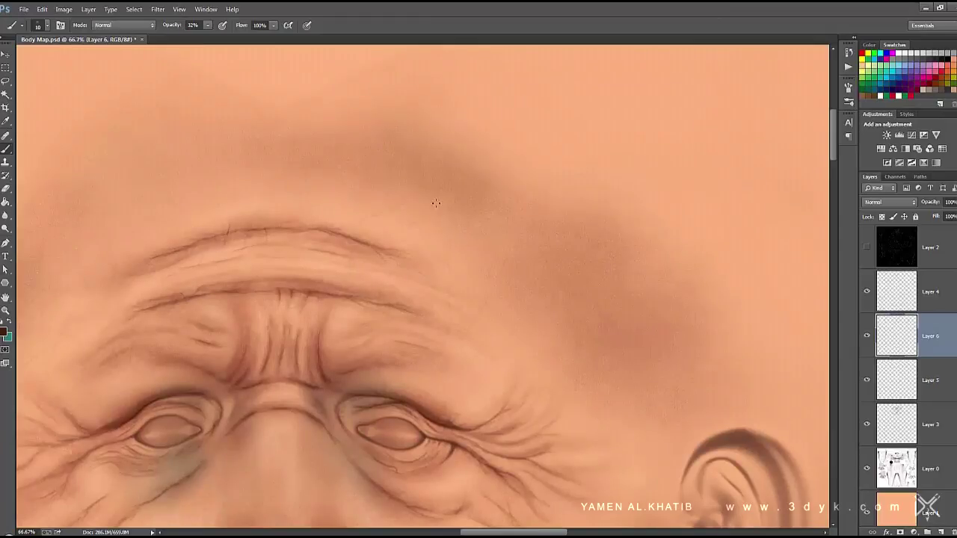
- Frame the whole face, add a new empty layer for age spots, and choose a small round brush
key("ctrl+minus")
left_click_drag(551, 247, 538, 138)
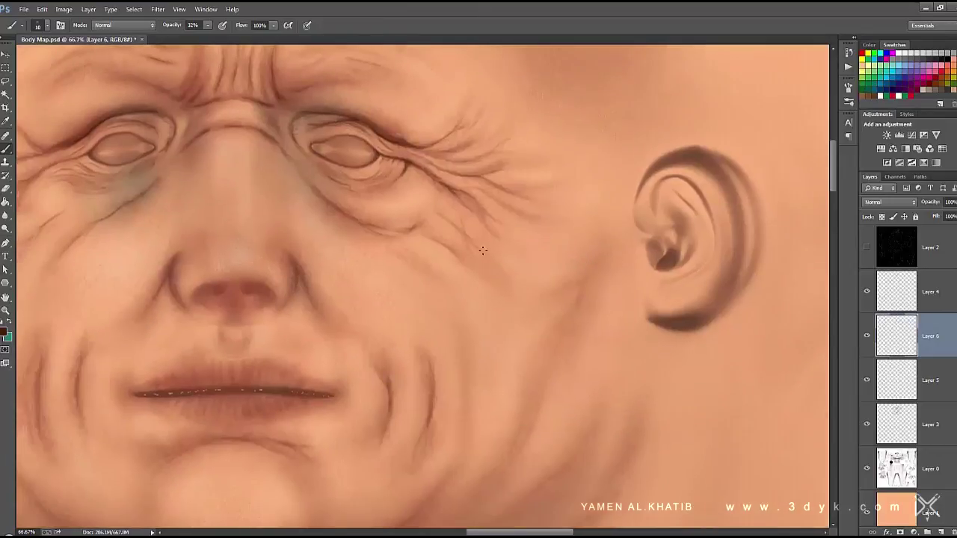
key("ctrl+minus")
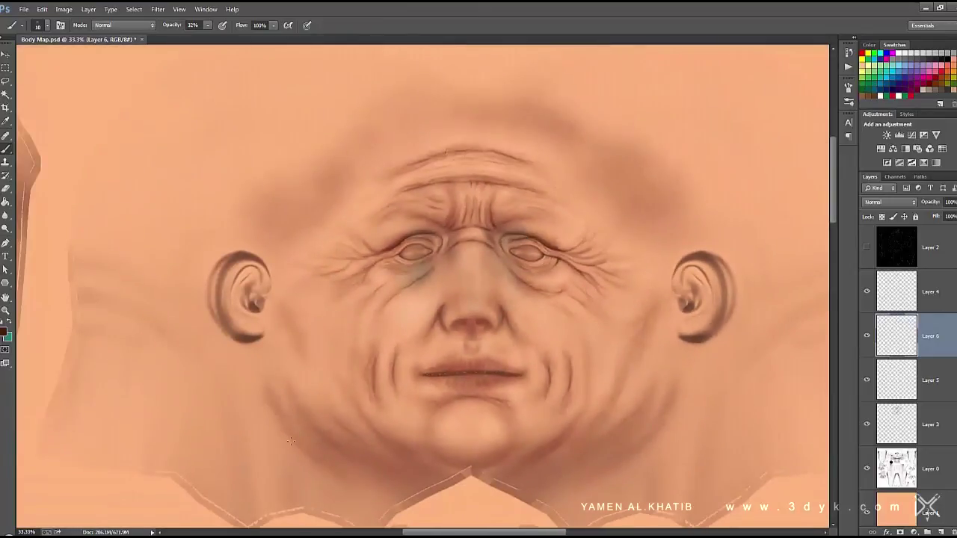
left_click_drag(562, 433, 513, 350)
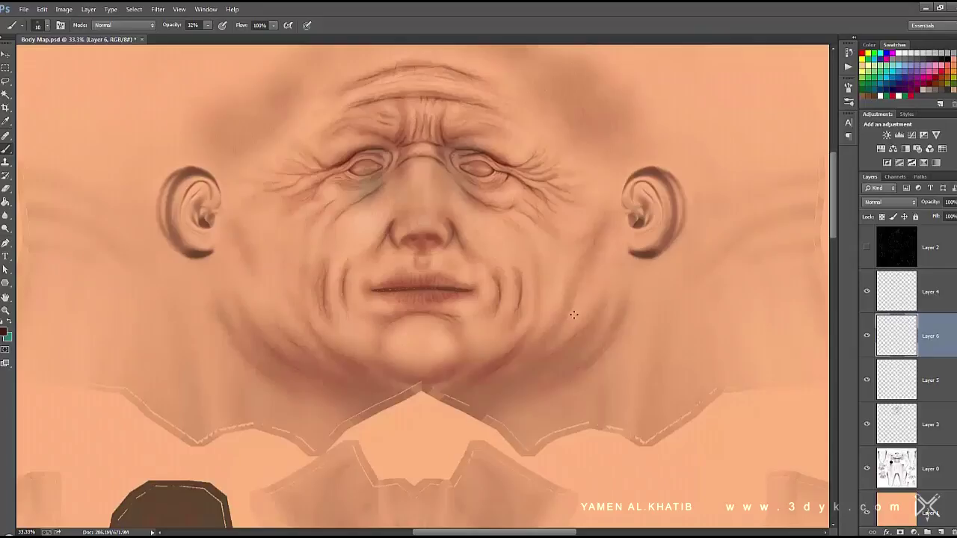
left_click_drag(346, 195, 323, 323)
left_click_drag(203, 301, 395, 171)
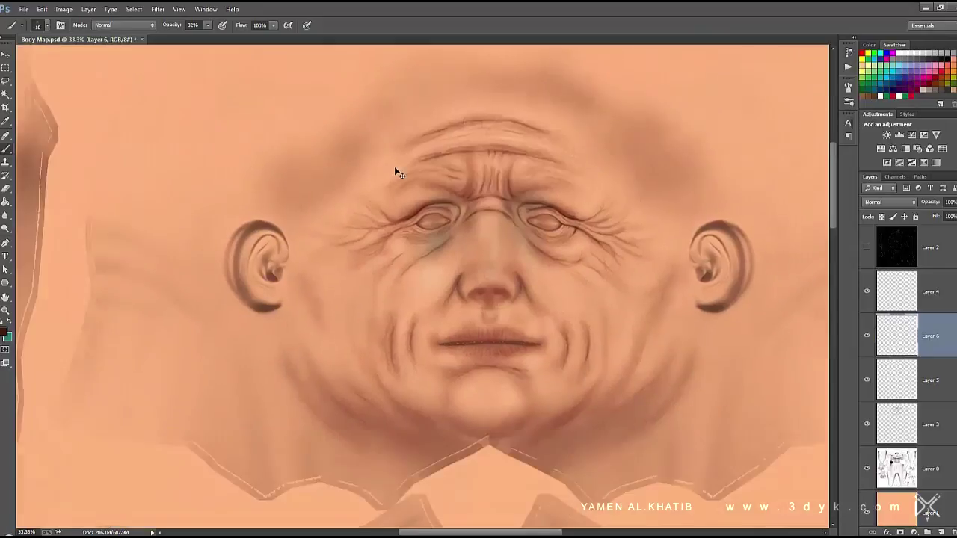
scroll(394, 172, "up", 1)
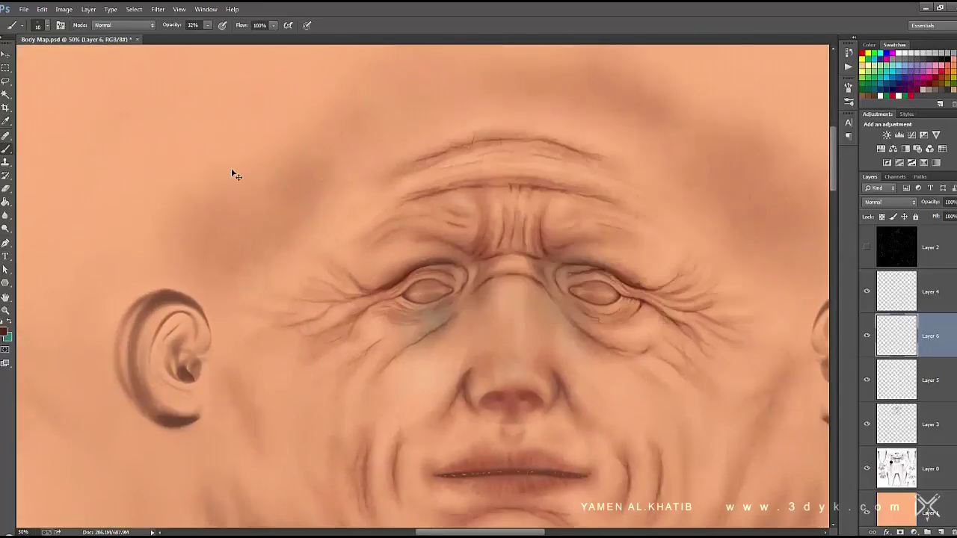
scroll(336, 218, "up", 1)
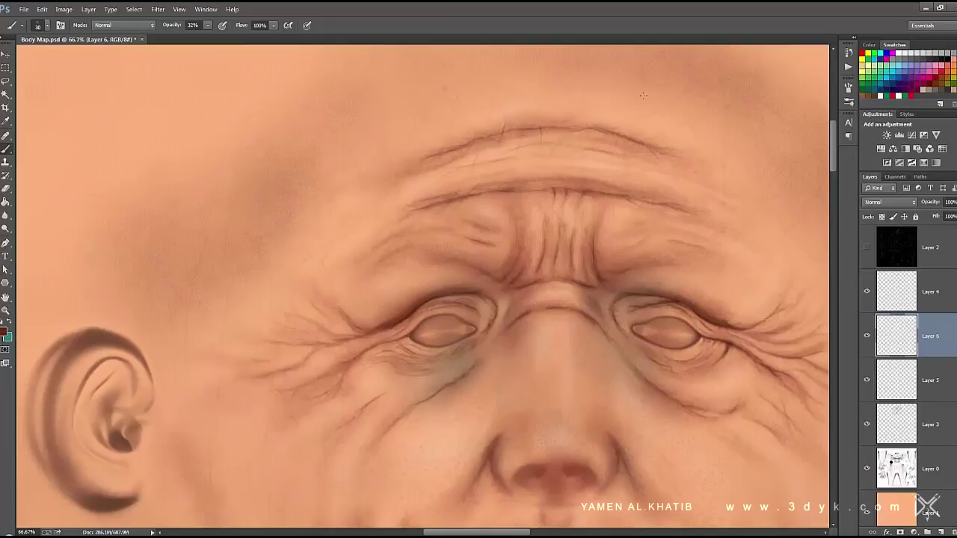
left_click_drag(633, 353, 442, 233)
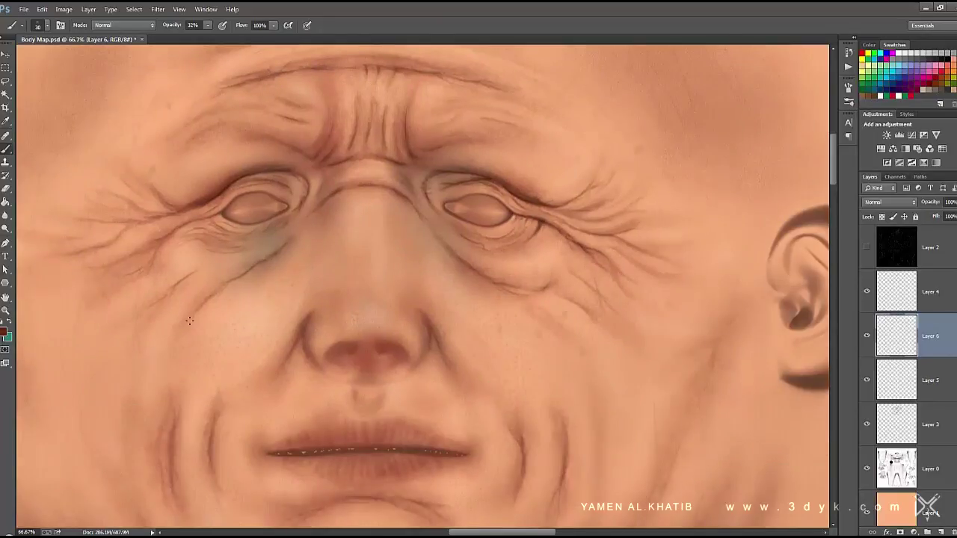
left_click_drag(486, 505, 517, 415)
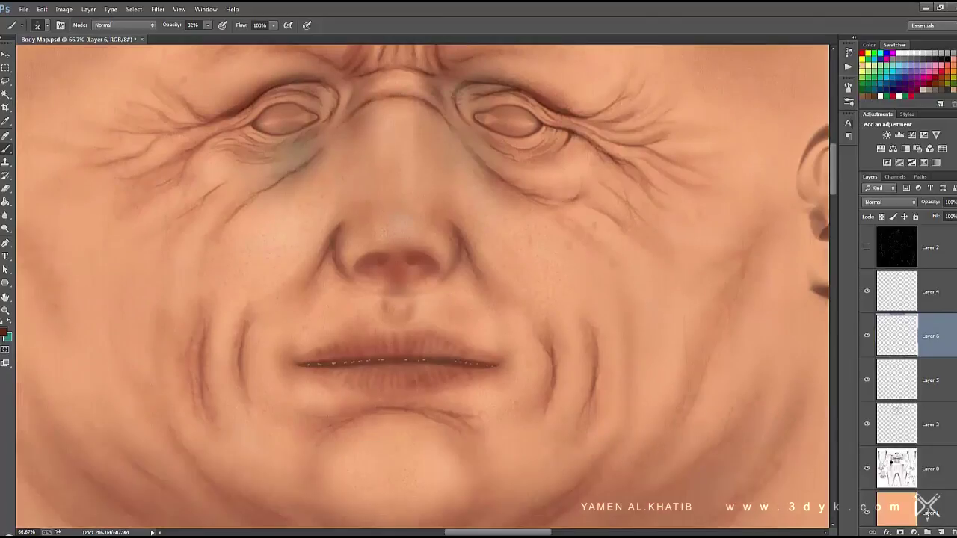
left_click(940, 533)
right_click(395, 207)
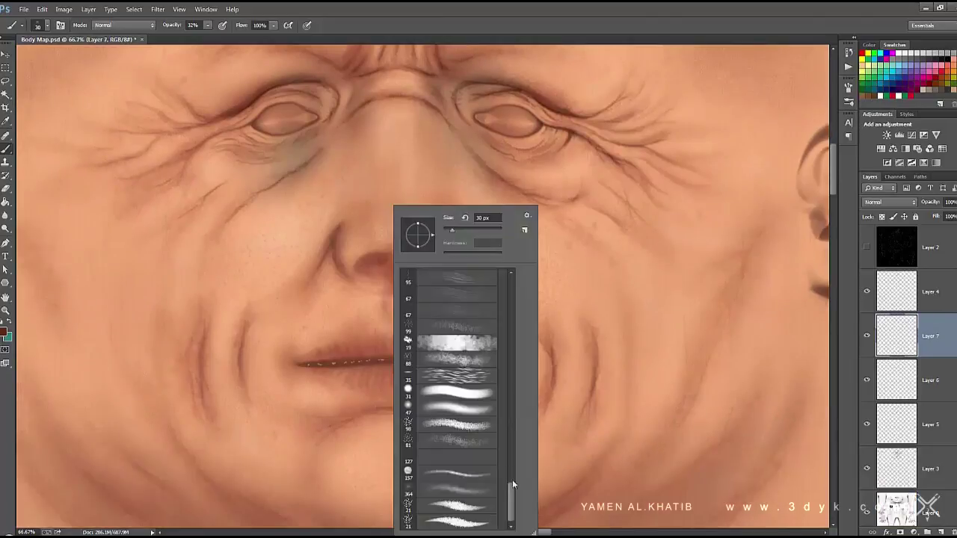
left_click(456, 391)
key("Return")
- Set the spots layer's opacity to 39%
left_click_drag(394, 154, 383, 207)
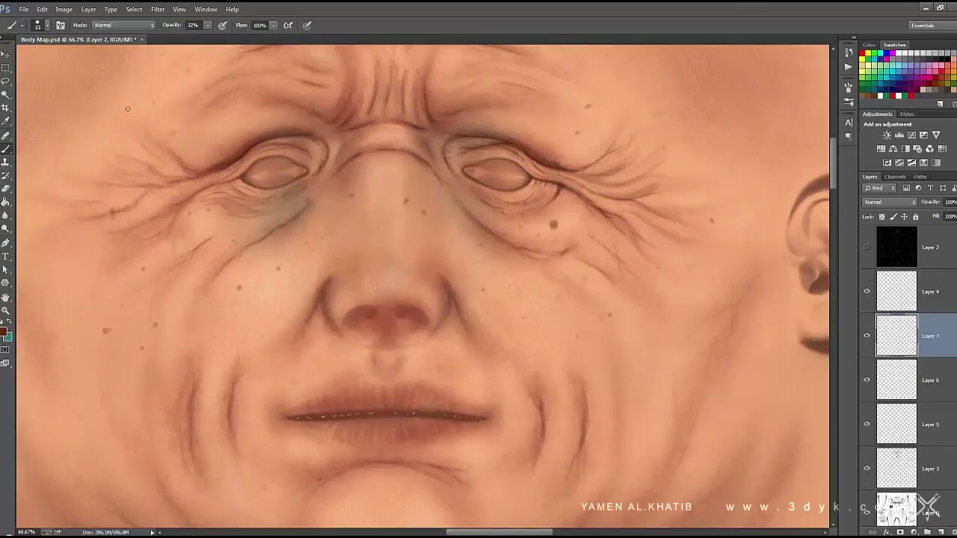
scroll(271, 140, "up", 3)
scroll(419, 224, "down", 4)
scroll(391, 366, "down", 3)
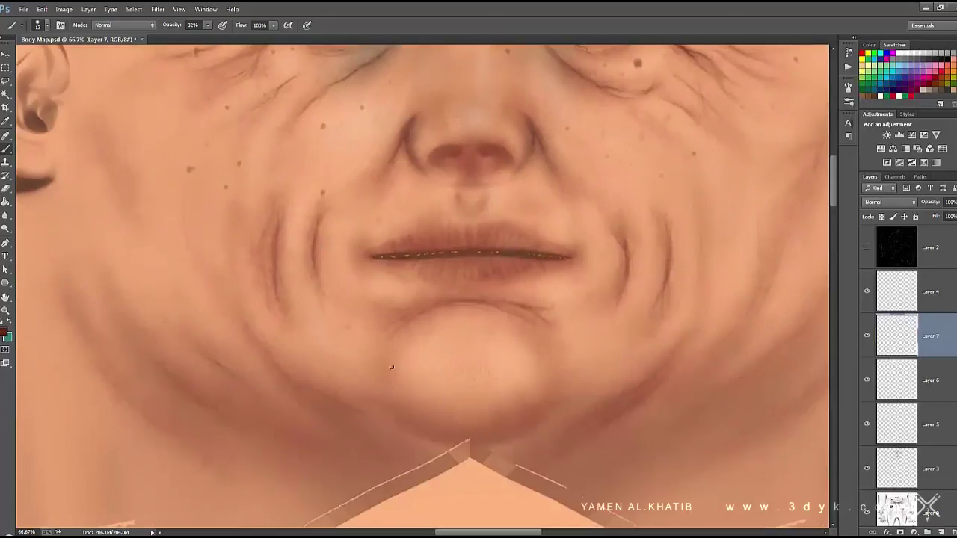
left_click_drag(932, 206, 925, 204)
scroll(704, 295, "up", 3)
scroll(673, 303, "right", 3)
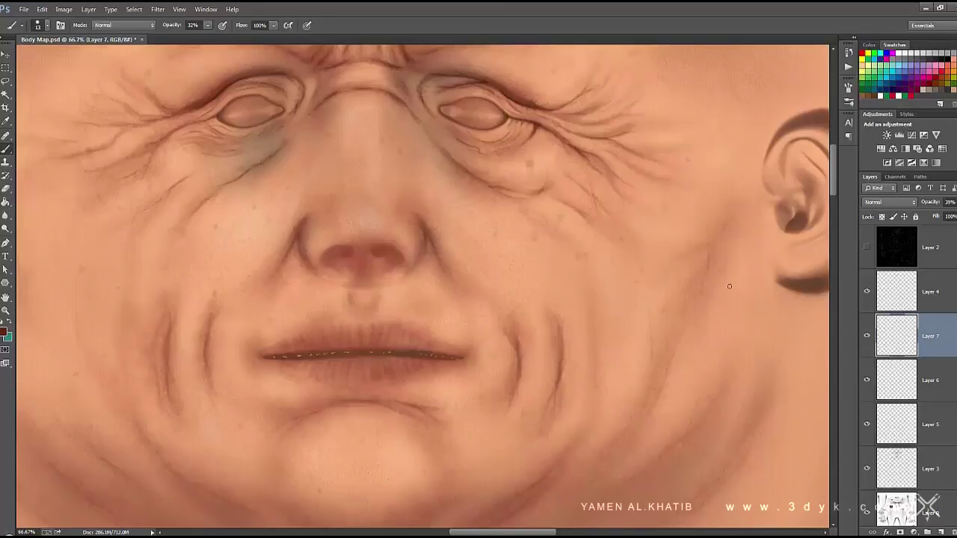
scroll(729, 285, "up", 3)
scroll(729, 286, "right", 3)
- Resize the brush, first down to 3 and then to 15
right_click(592, 389)
left_click_drag(688, 243, 649, 224)
key("Return")
right_click(584, 282)
key("Return")
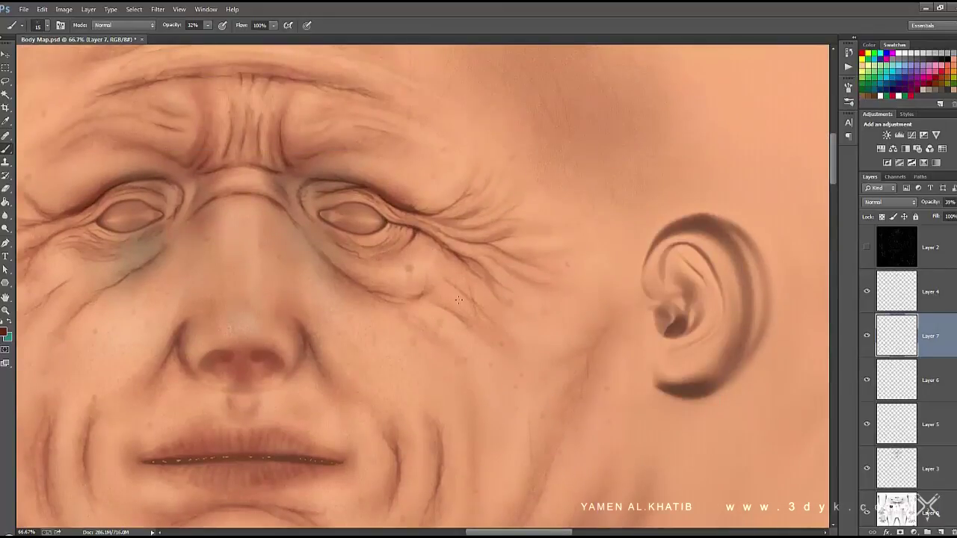
- Sample the skin colour near the nose and refine it as the paint colour
left_click(303, 333, "alt")
scroll(302, 333, "left", 3)
scroll(303, 333, "down", 1)
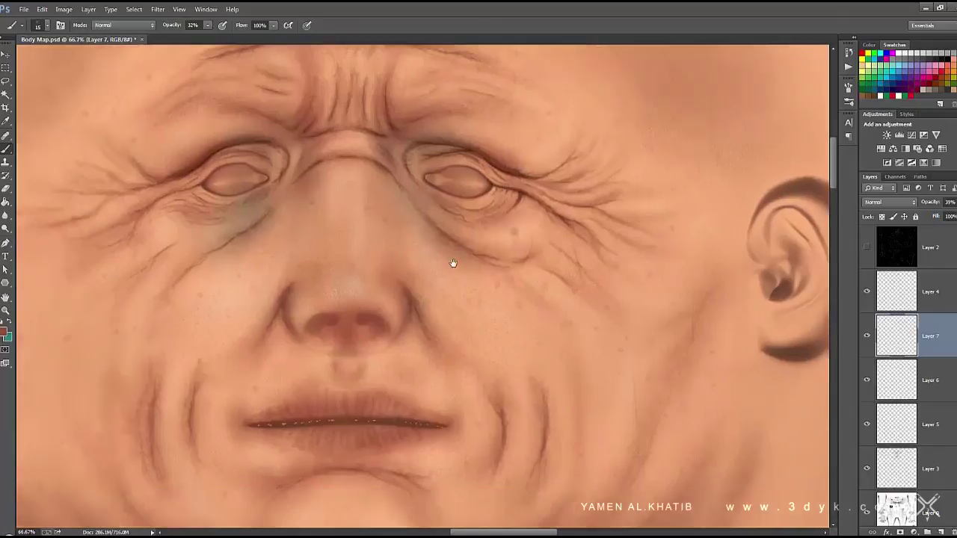
scroll(147, 338, "left", 1)
scroll(147, 338, "down", 1)
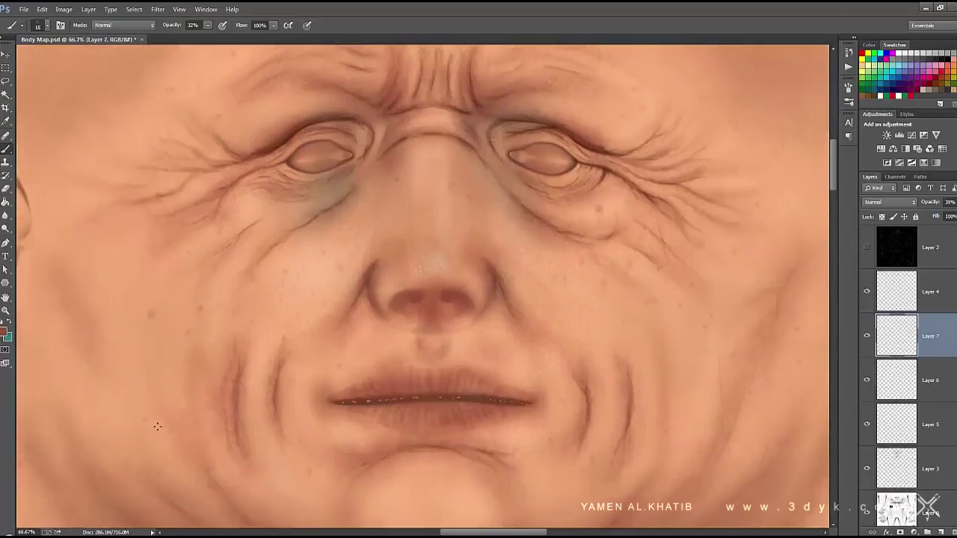
scroll(188, 314, "up", 2)
scroll(187, 315, "left", 1)
scroll(183, 157, "up", 2)
scroll(196, 208, "right", 1)
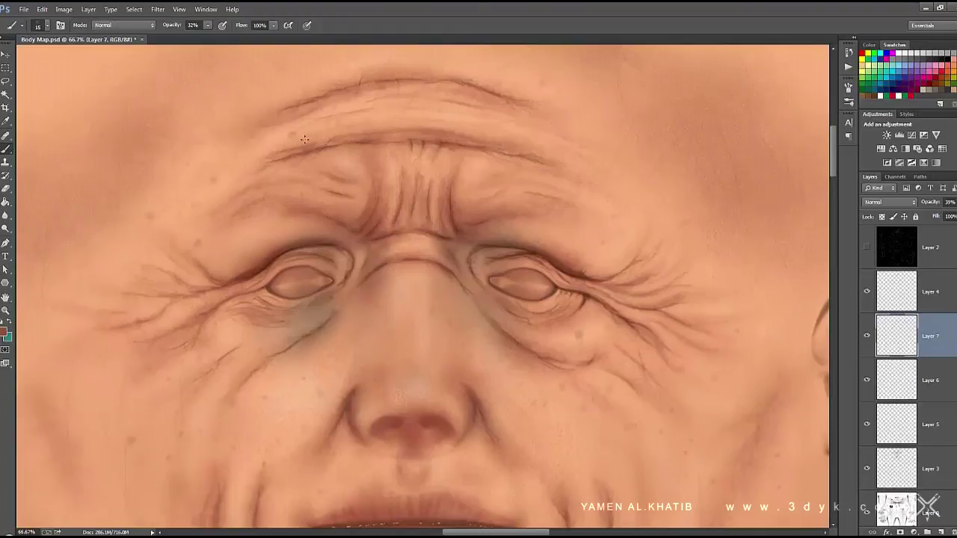
scroll(439, 112, "up", 3)
left_click(4, 332)
key("Return")
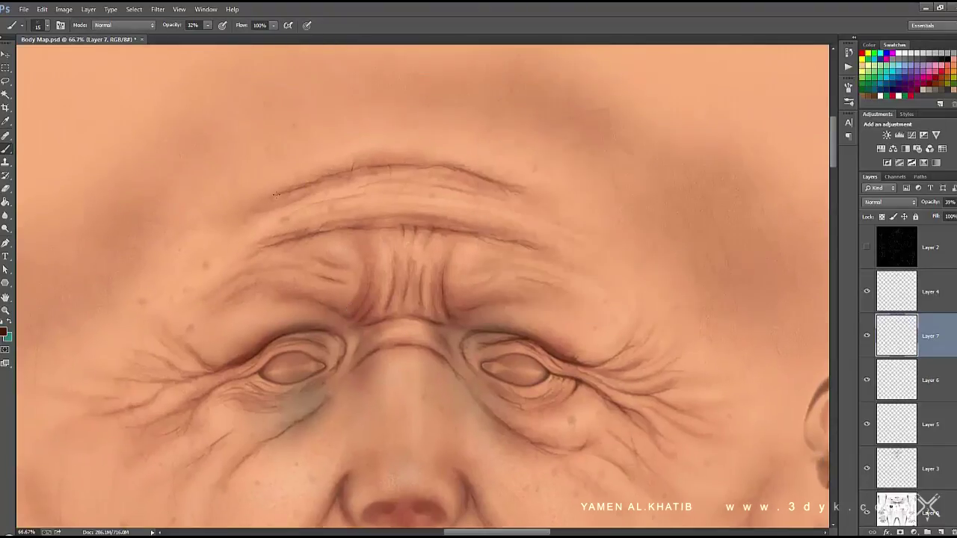
- Enlarge the brush to about 125 over the nose and lips
scroll(254, 228, "down", 4)
left_click_drag(422, 324, 471, 231)
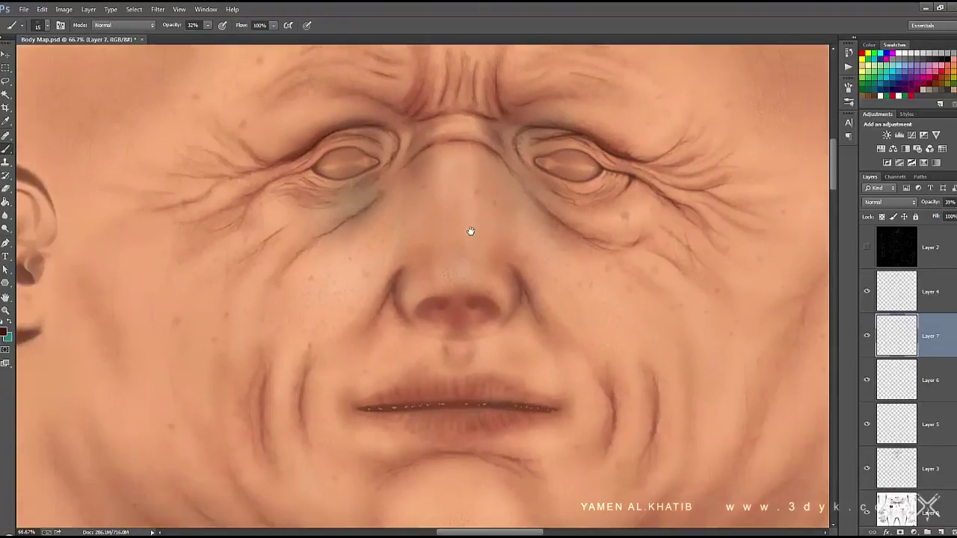
left_click_drag(413, 364, 377, 458)
key("bracketright")
key("bracketright")
key("bracketright")
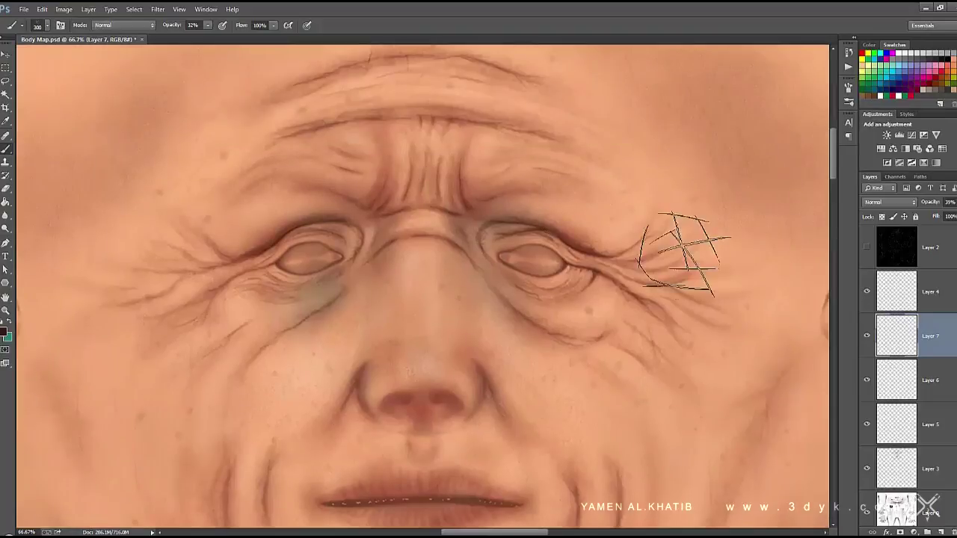
- Add another new layer above the spots layer and set the brush to about 70
left_click(942, 532)
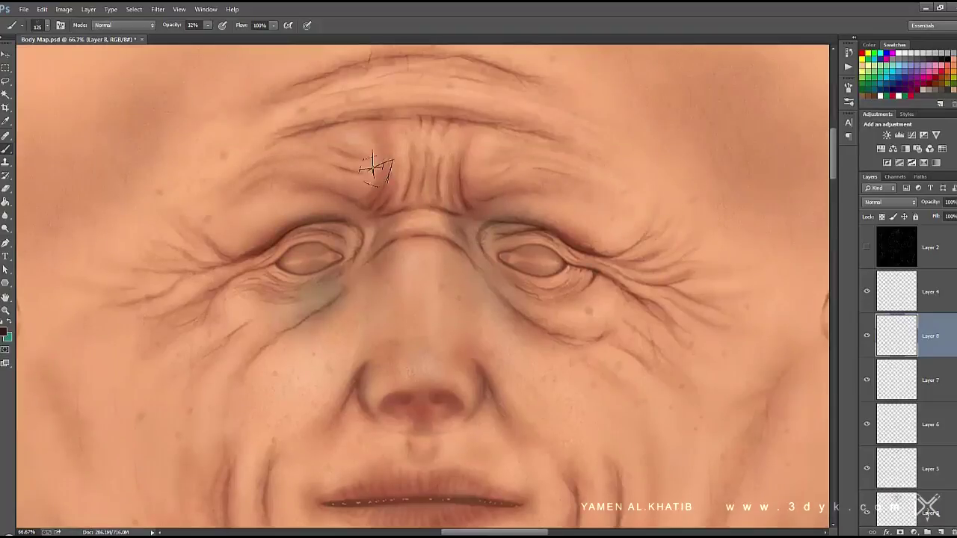
left_click_drag(338, 137, 285, 251)
key("bracketleft")
key("bracketleft")
key("bracketleft")
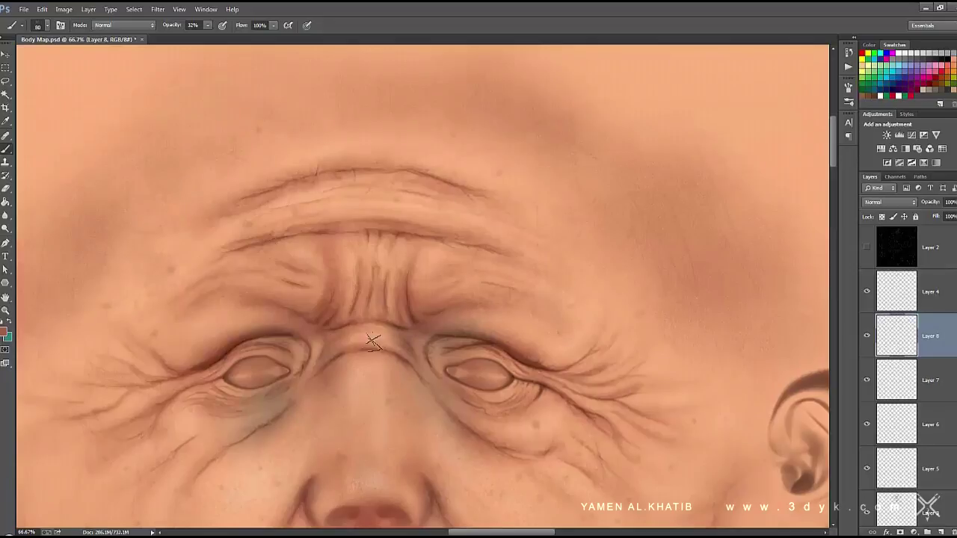
scroll(374, 340, "down", 3)
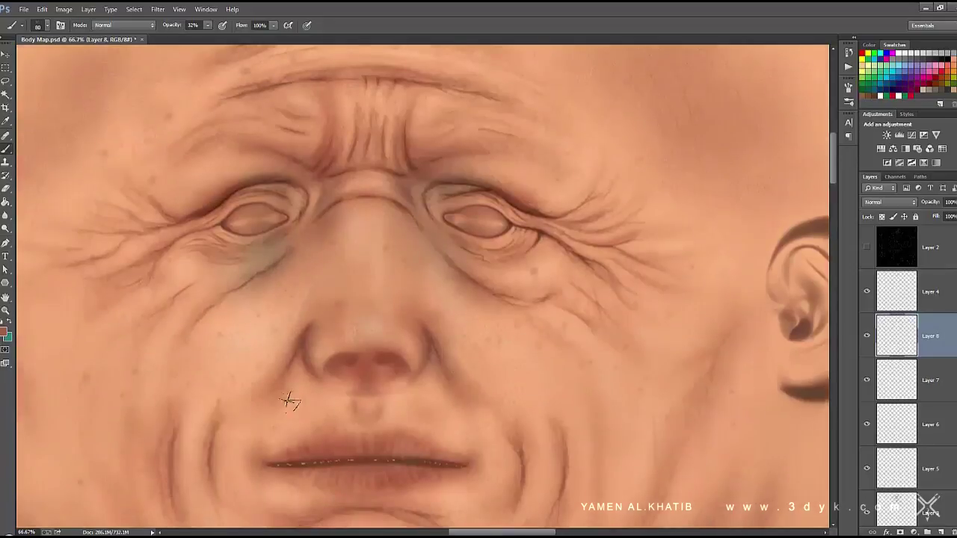
scroll(288, 399, "down", 3)
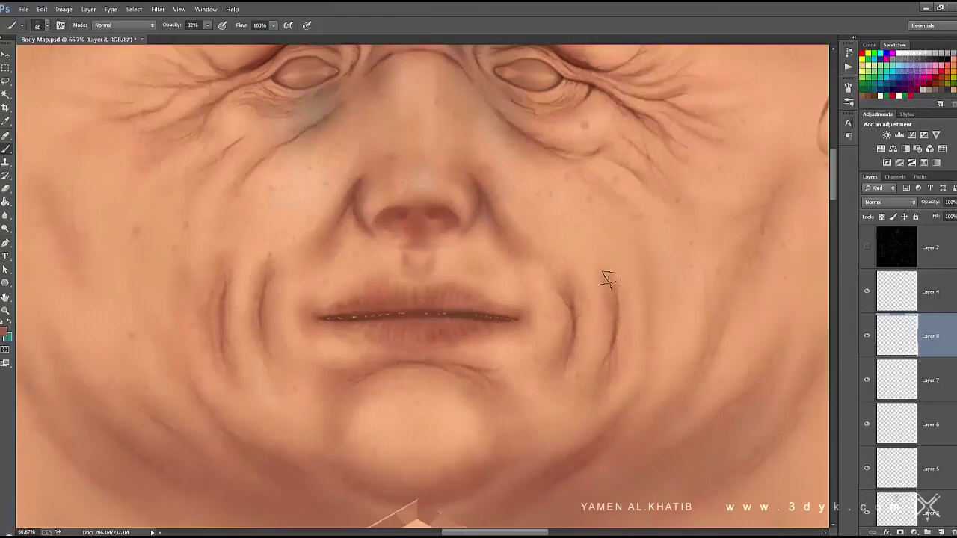
scroll(387, 378, "down", 2)
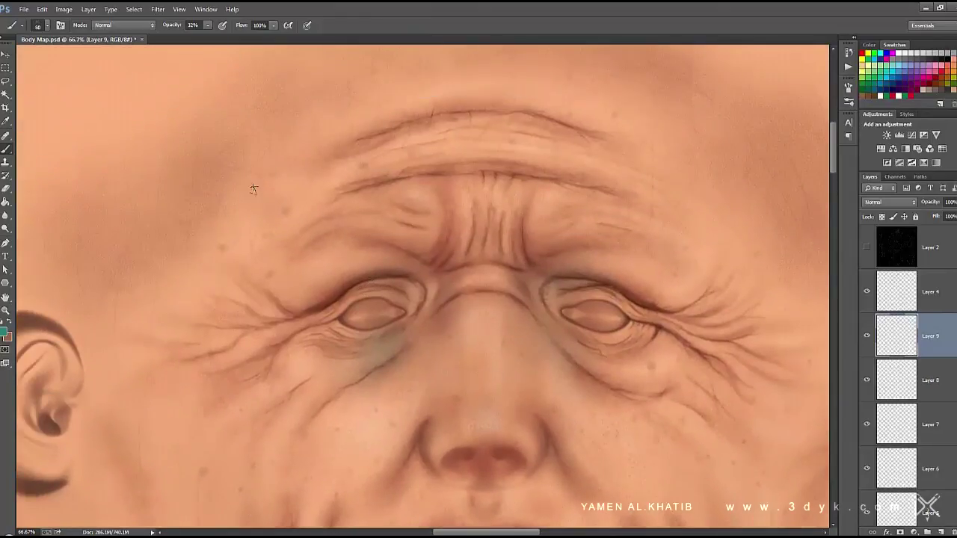
right_click(254, 189)
double_click(343, 469)
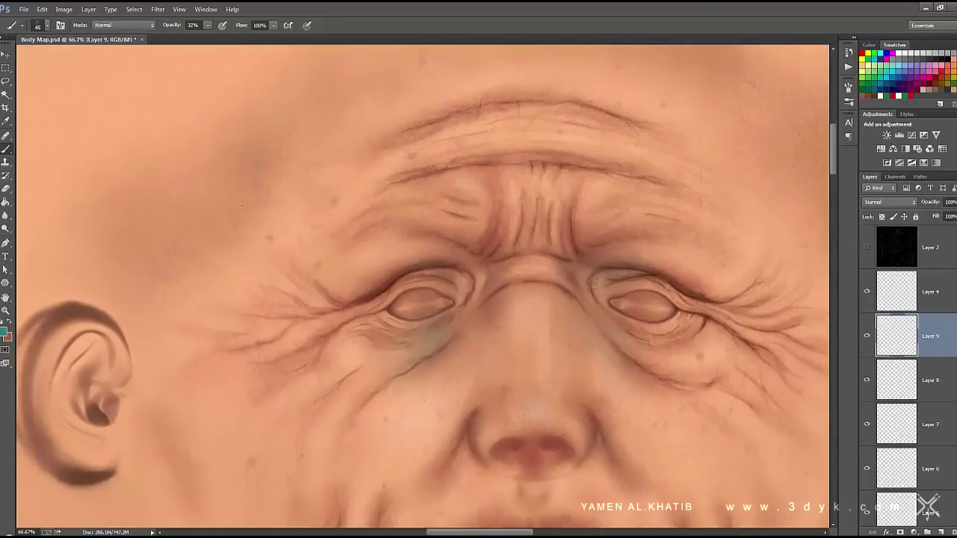
- Pan around the chin and neck to inspect the wrinkled texture
scroll(232, 406, "up", 3)
scroll(561, 231, "down", 10)
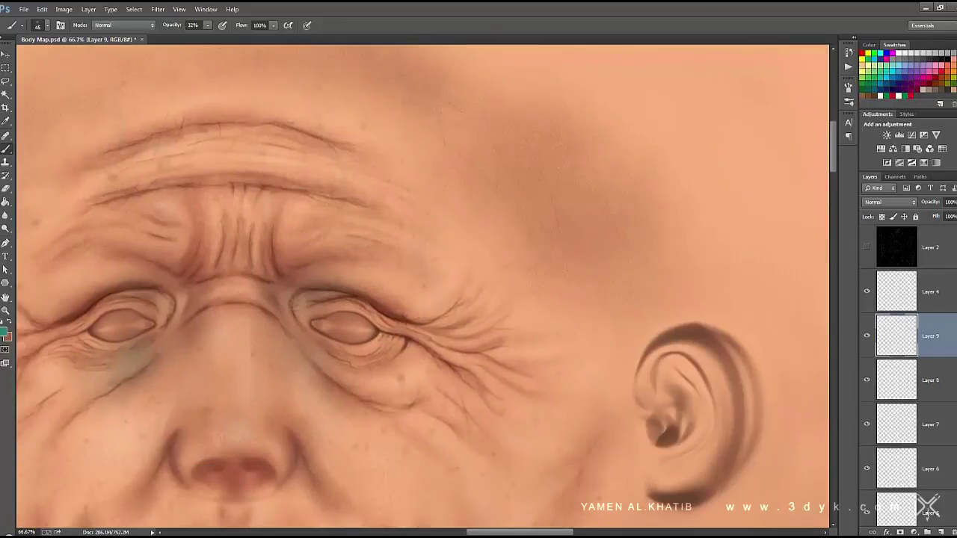
scroll(588, 270, "right", 4)
left_click_drag(619, 284, 585, 248)
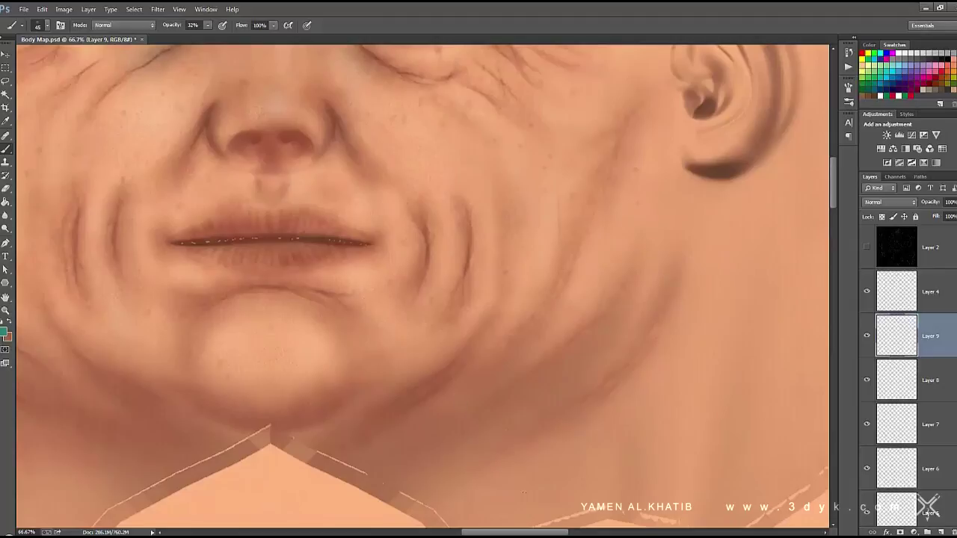
scroll(295, 384, "left", 6)
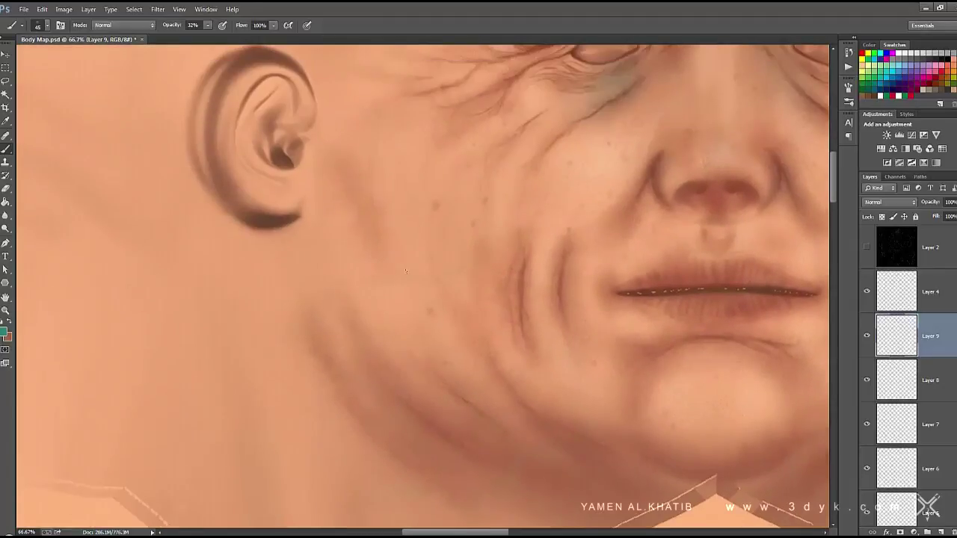
scroll(406, 271, "right", 5)
scroll(406, 271, "up", 1)
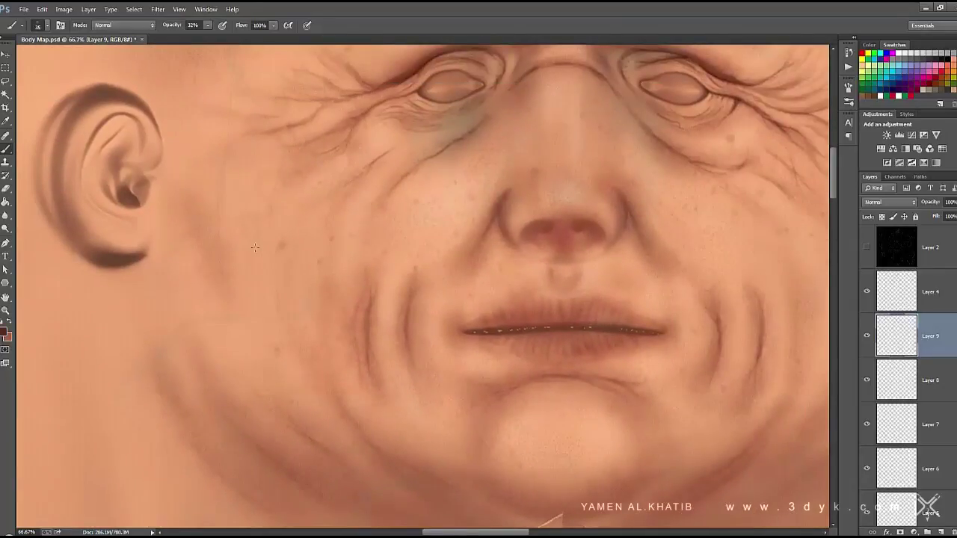
left_click_drag(336, 284, 281, 535)
mouse_move(573, 246)
left_mouse_down()
mouse_move(470, 289)
mouse_move(408, 292)
left_mouse_up()
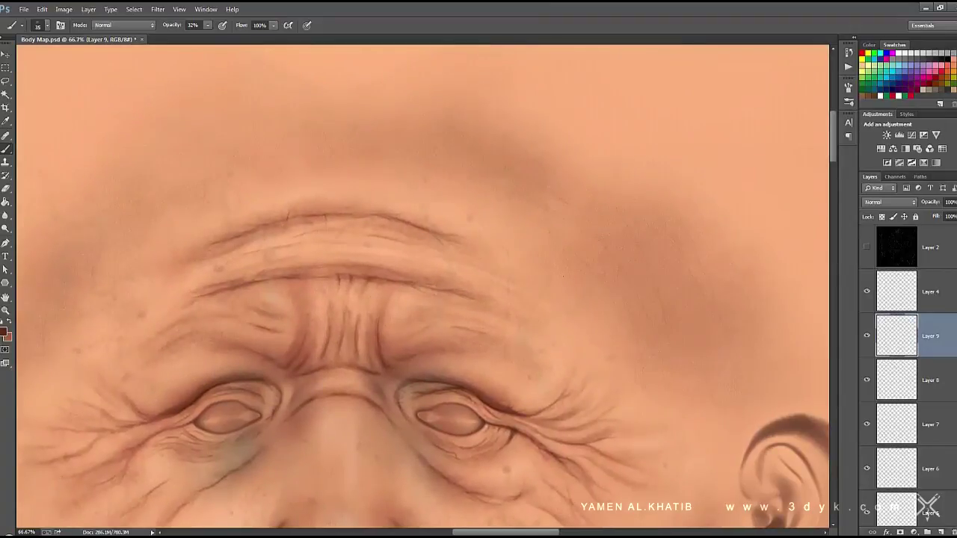
left_click_drag(629, 281, 439, 168)
- Pan back over lips, chin and neck seams, then frame the eyes, nose and ear zoomed in
left_click_drag(550, 292, 572, 210)
mouse_move(437, 153)
left_mouse_down()
mouse_move(492, 324)
mouse_move(558, 111)
left_mouse_up()
mouse_move(351, 165)
left_mouse_down()
mouse_move(308, 7)
mouse_move(269, 52)
left_mouse_up()
left_click_drag(612, 357, 647, 223)
left_click_drag(522, 432, 507, 367)
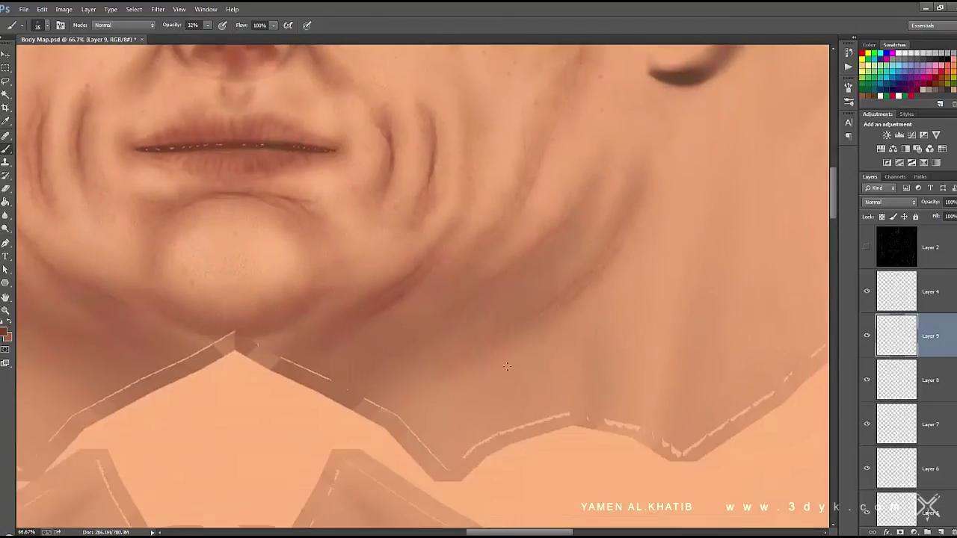
left_click_drag(374, 299, 632, 280)
left_click_drag(449, 247, 628, 280)
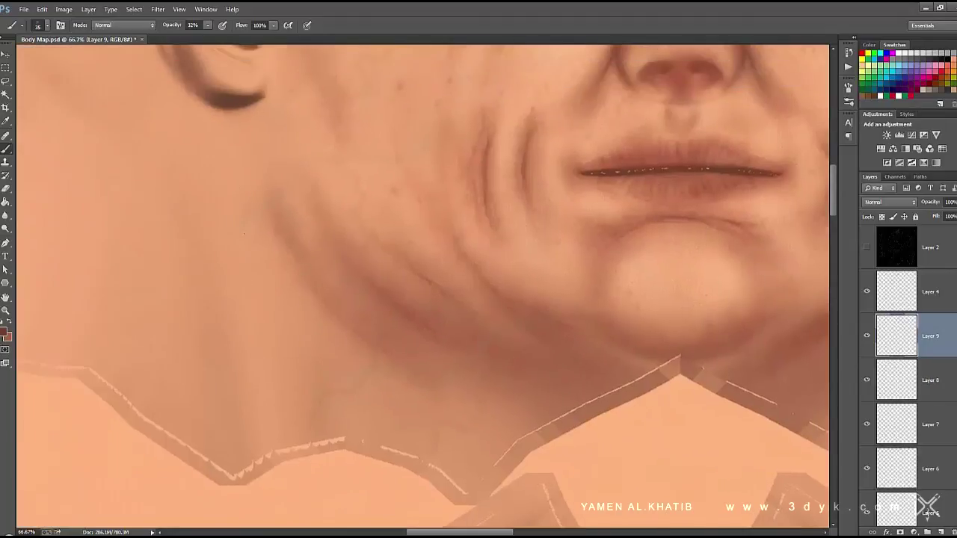
left_click_drag(278, 288, 278, 427)
left_click_drag(263, 261, 220, 421)
mouse_move(326, 139)
left_mouse_down()
mouse_move(327, 232)
mouse_move(264, 307)
left_mouse_up()
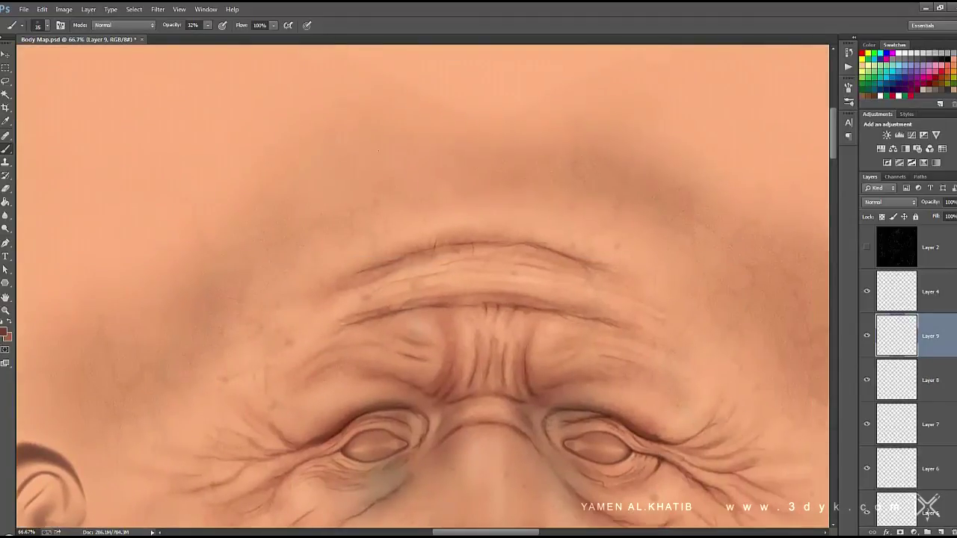
scroll(352, 225, "up", 5)
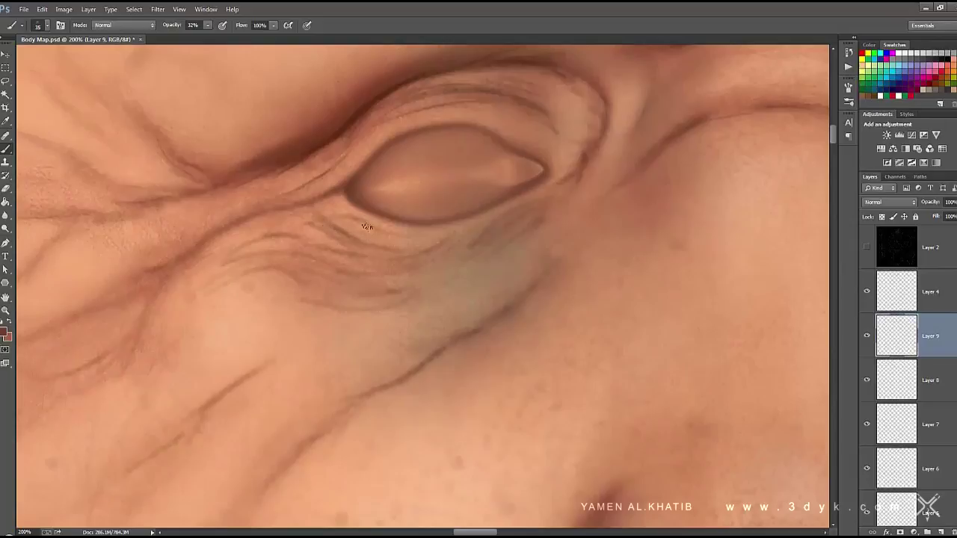
- Switch to a size 4 brush and paint a thin wavy vein on the cheek below the eye
right_click(396, 271)
scroll(434, 374, "down", 5)
left_click(419, 449)
scroll(550, 258, "down", 2)
scroll(408, 273, "down", 2)
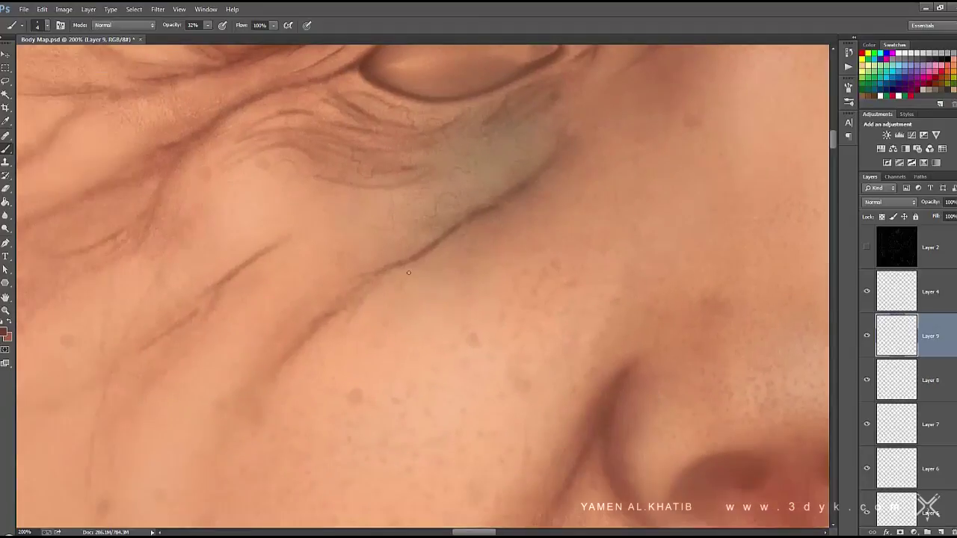
scroll(216, 282, "up", 5)
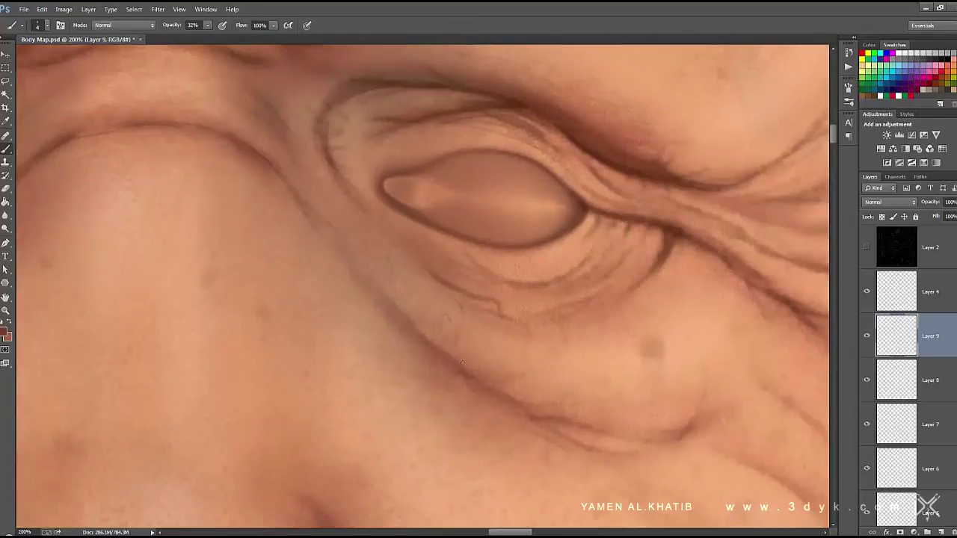
left_click_drag(550, 342, 528, 385)
left_click_drag(535, 378, 412, 337)
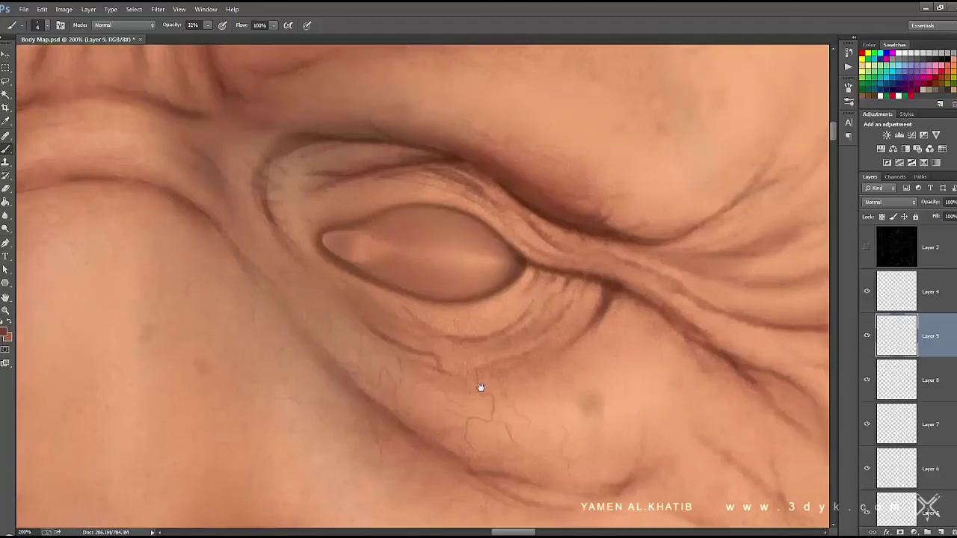
left_click_drag(367, 53, 470, 209)
- Choose a pink foreground colour and zoom in closer on the eye
right_click(348, 206)
scroll(465, 465, "down", 3)
key("Escape")
left_click(4, 332)
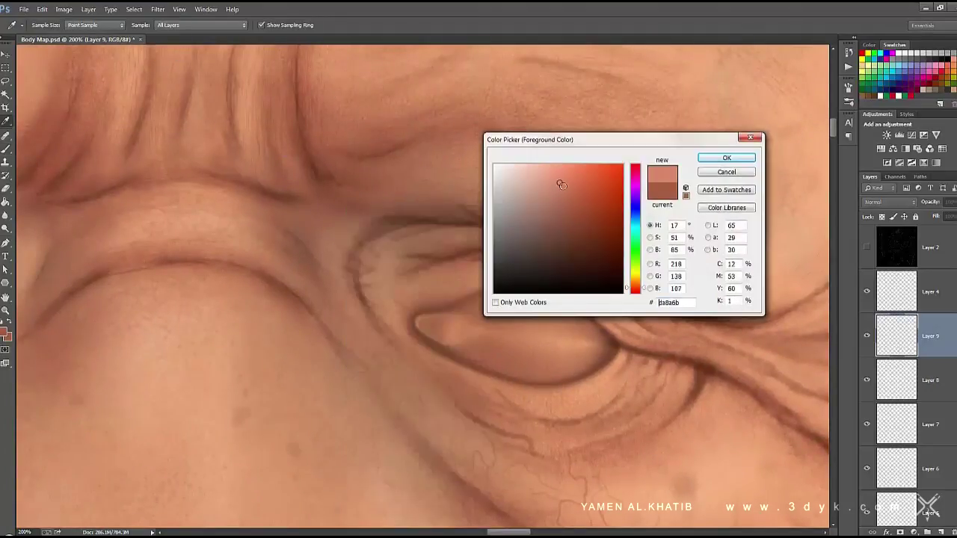
left_click(724, 158)
key("b")
key("ctrl+plus")
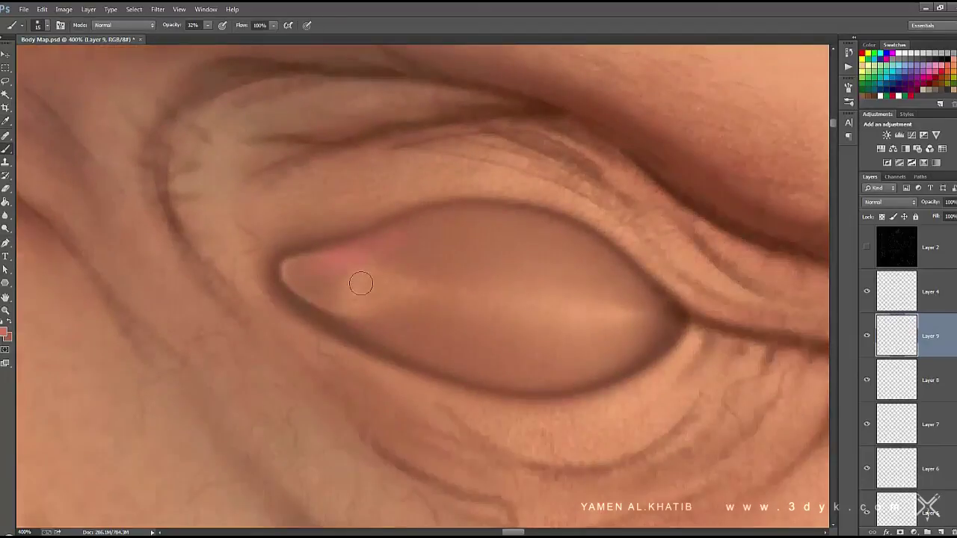
- On new Layer 10 at 100% opacity, fill both eye interiors with pink
key("ctrl+shift+alt+n")
key("0")
mouse_move(374, 246)
left_mouse_down()
mouse_move(315, 281)
mouse_move(436, 359)
mouse_move(406, 342)
mouse_move(483, 247)
mouse_move(336, 280)
mouse_move(608, 363)
mouse_move(630, 282)
mouse_move(528, 282)
left_mouse_up()
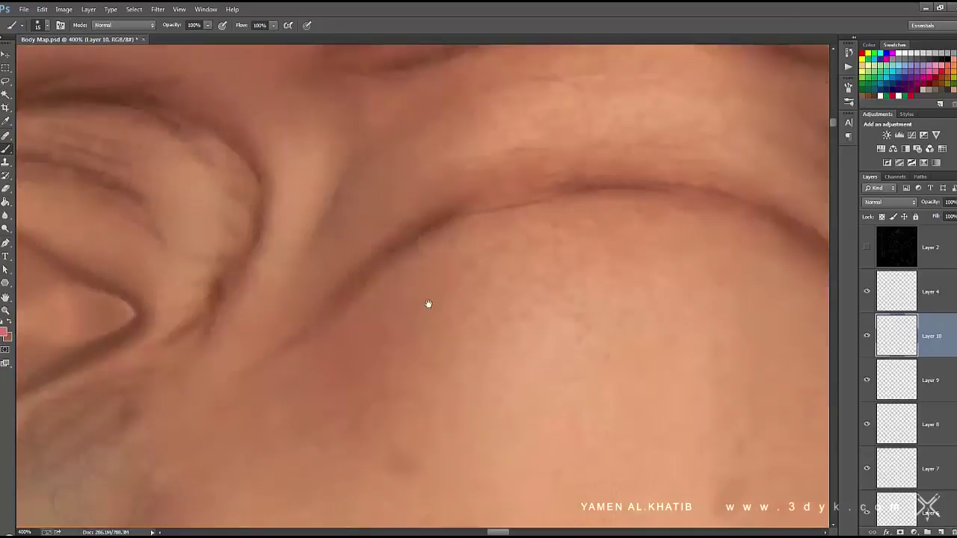
mouse_move(225, 293)
left_mouse_down()
mouse_move(309, 259)
mouse_move(479, 267)
mouse_move(502, 331)
mouse_move(459, 342)
left_mouse_up()
mouse_move(236, 320)
left_mouse_down()
mouse_move(342, 352)
mouse_move(374, 349)
left_mouse_up()
mouse_move(297, 308)
left_mouse_down()
mouse_move(545, 284)
mouse_move(306, 331)
mouse_move(590, 285)
left_mouse_up()
- Apply Hue/Saturation with Hue -11 and Saturation -19 to tone down the pink
left_click(64, 8)
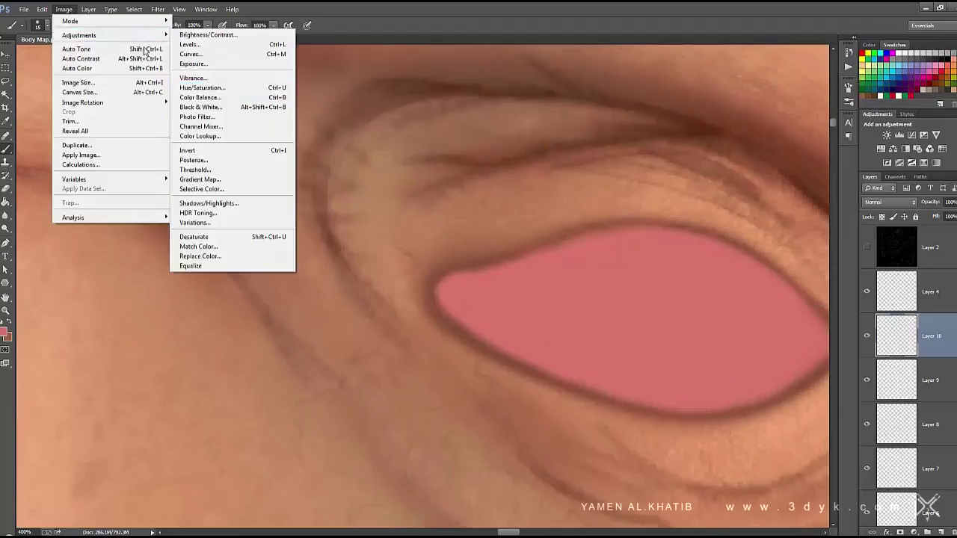
left_click(202, 91)
mouse_move(672, 204)
left_mouse_down()
mouse_move(663, 205)
mouse_move(667, 183)
left_mouse_up()
left_click(663, 205)
left_click(673, 228)
key("Return")
key("b")
- Pick dark red with a smaller brush and outline the eye's inner rim
left_click(4, 331)
left_click(588, 227)
left_click(729, 156)
key("bracketleft")
key("bracketleft")
mouse_move(595, 262)
left_mouse_down()
mouse_move(490, 283)
mouse_move(528, 348)
left_mouse_up()
left_click_drag(508, 284, 448, 299)
left_click_drag(568, 285, 348, 284)
- Thicken the dark red rims and paint the corners of both eyes
mouse_move(344, 247)
left_mouse_down()
mouse_move(576, 310)
mouse_move(419, 377)
left_mouse_up()
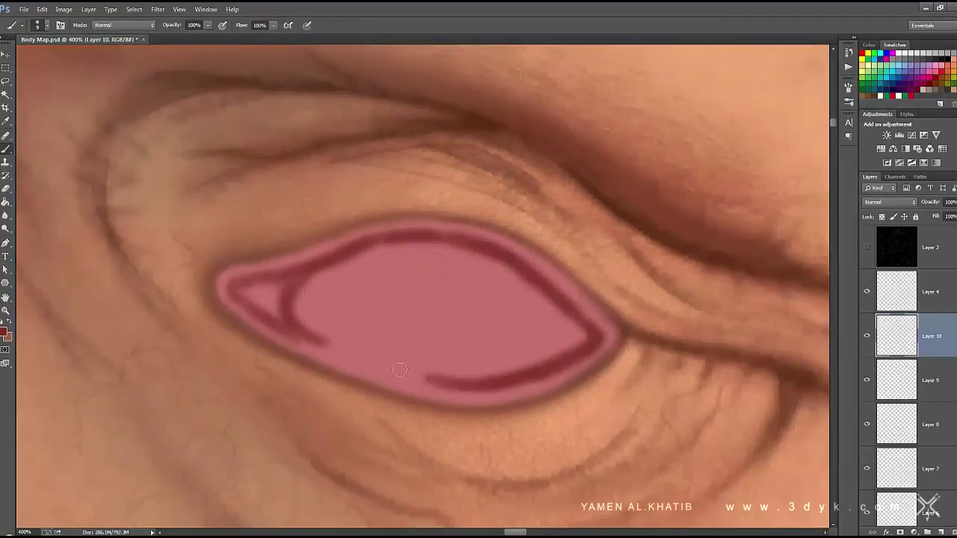
left_click_drag(299, 337, 523, 389)
left_click_drag(590, 337, 516, 277)
mouse_move(568, 314)
left_mouse_down()
mouse_move(272, 290)
mouse_move(306, 321)
mouse_move(679, 274)
left_mouse_up()
left_click_drag(139, 304, 286, 229)
mouse_move(174, 285)
left_mouse_down()
mouse_move(217, 367)
mouse_move(438, 314)
mouse_move(367, 235)
mouse_move(428, 313)
mouse_move(381, 342)
mouse_move(203, 274)
mouse_move(399, 272)
left_mouse_up()
- Paint darker, muted red strokes along the lower eye rim
left_click(4, 332)
key("Return")
mouse_move(228, 241)
left_mouse_down()
mouse_move(132, 346)
mouse_move(325, 381)
mouse_move(486, 298)
left_mouse_up()
mouse_move(438, 280)
left_mouse_down()
mouse_move(244, 248)
mouse_move(306, 374)
left_mouse_up()
mouse_move(314, 303)
left_mouse_down()
mouse_move(424, 282)
mouse_move(644, 352)
mouse_move(376, 384)
mouse_move(361, 313)
left_mouse_up()
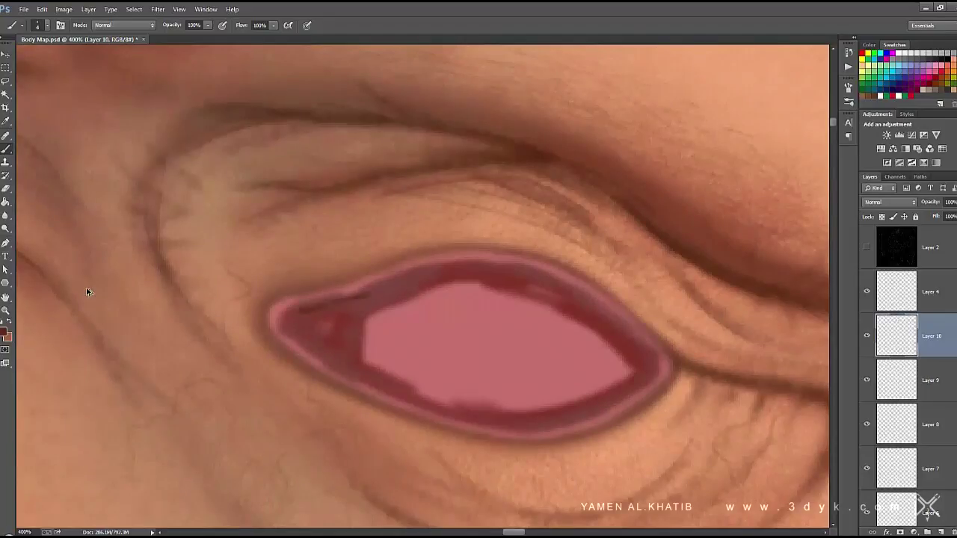
- Draw very dark brown lines into the eye corners and along the upper and lower rims
left_click(5, 332)
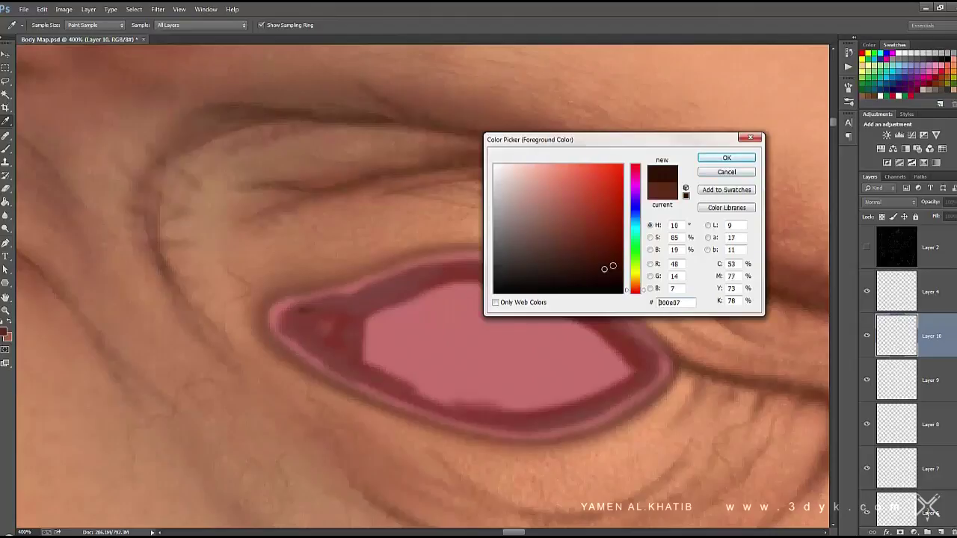
left_click(726, 157)
mouse_move(292, 311)
left_mouse_down()
mouse_move(389, 293)
mouse_move(330, 359)
mouse_move(367, 381)
left_mouse_up()
mouse_move(351, 306)
left_mouse_down()
mouse_move(463, 277)
mouse_move(350, 323)
mouse_move(302, 318)
mouse_move(218, 337)
left_mouse_up()
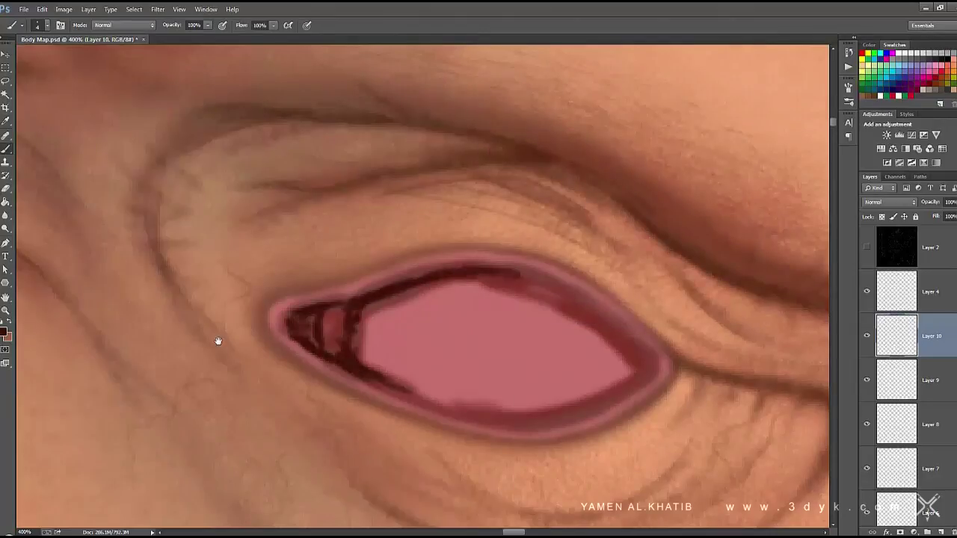
scroll(217, 337, "left", 10)
mouse_move(366, 262)
left_mouse_down()
mouse_move(397, 292)
mouse_move(262, 351)
left_mouse_up()
mouse_move(419, 275)
left_mouse_down()
mouse_move(307, 217)
mouse_move(184, 224)
left_mouse_up()
left_click_drag(311, 314, 195, 368)
left_click_drag(358, 303, 348, 254)
- Switch to the Smudge tool with a 1 px brush at 93% strength
right_click(6, 215)
left_click(45, 235)
right_click(384, 284)
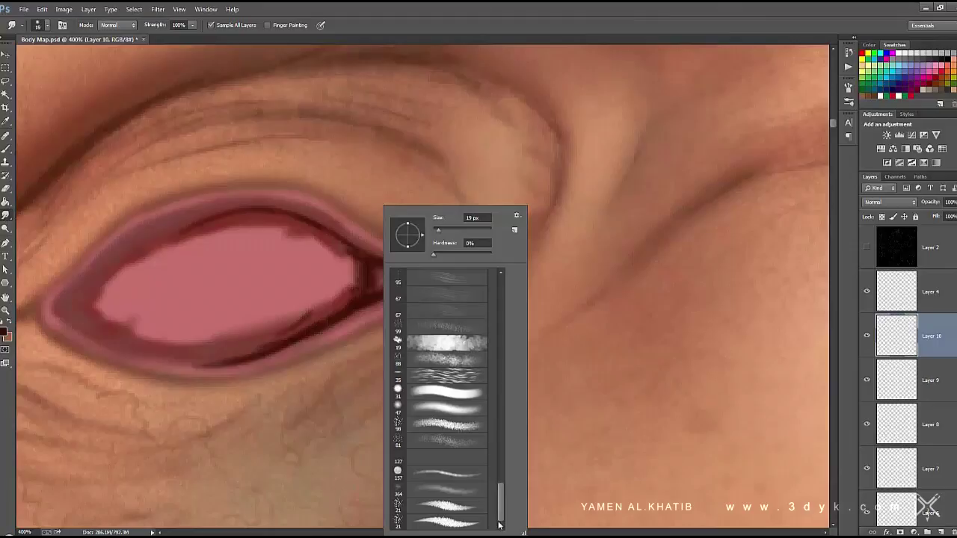
scroll(500, 526, "up", 3)
left_click_drag(440, 229, 433, 229)
key("Return")
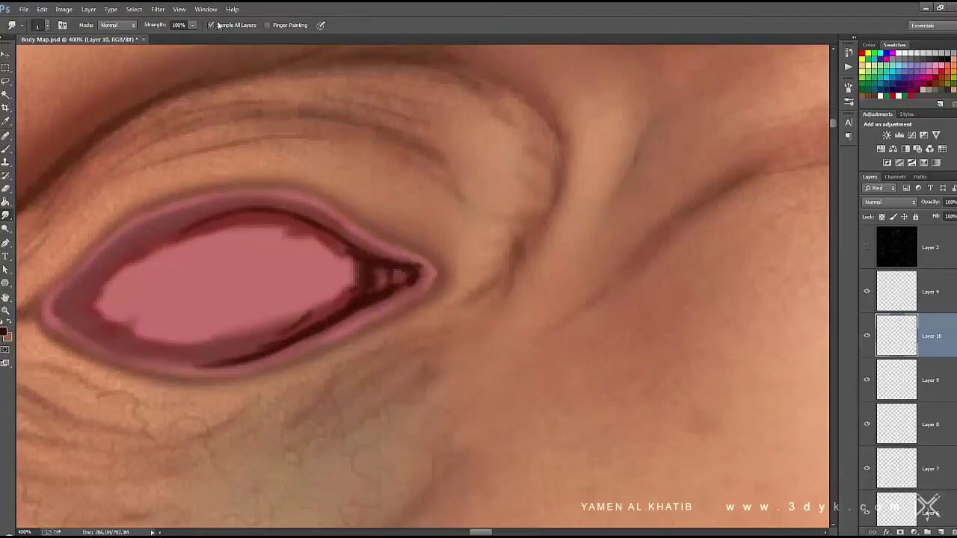
left_click(157, 42)
left_click_drag(192, 25, 215, 34)
- Smudge the upper lid edge, the dark lower-lid line and the inner-corner pink stripes
mouse_move(272, 220)
left_mouse_down()
mouse_move(374, 258)
mouse_move(398, 256)
left_mouse_up()
left_click_drag(388, 301, 328, 331)
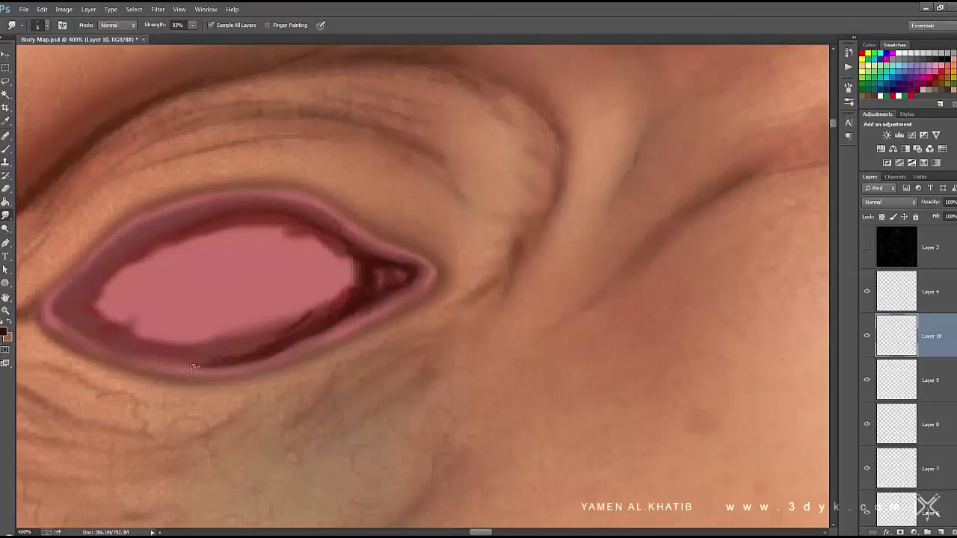
left_click_drag(822, 284, 454, 279)
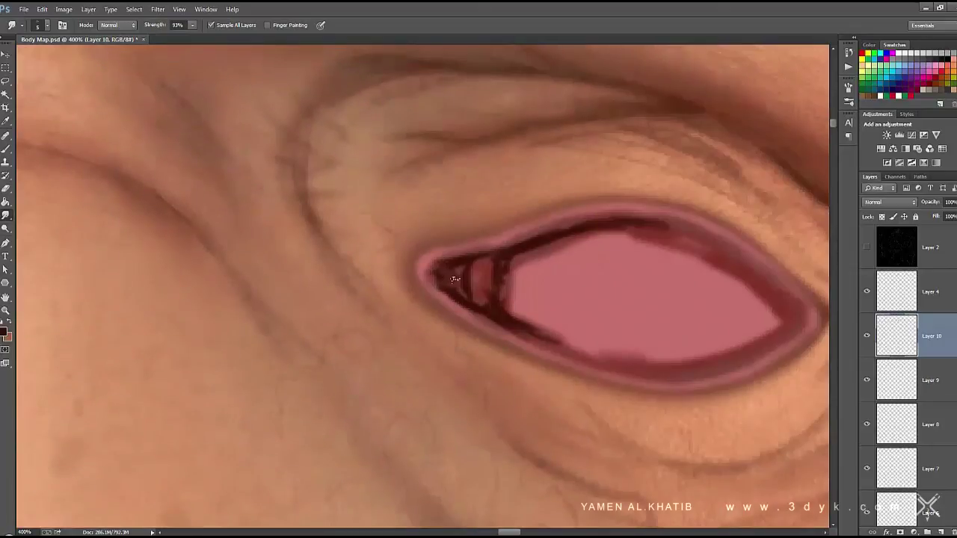
mouse_move(486, 310)
left_mouse_down()
mouse_move(467, 280)
mouse_move(495, 303)
left_mouse_up()
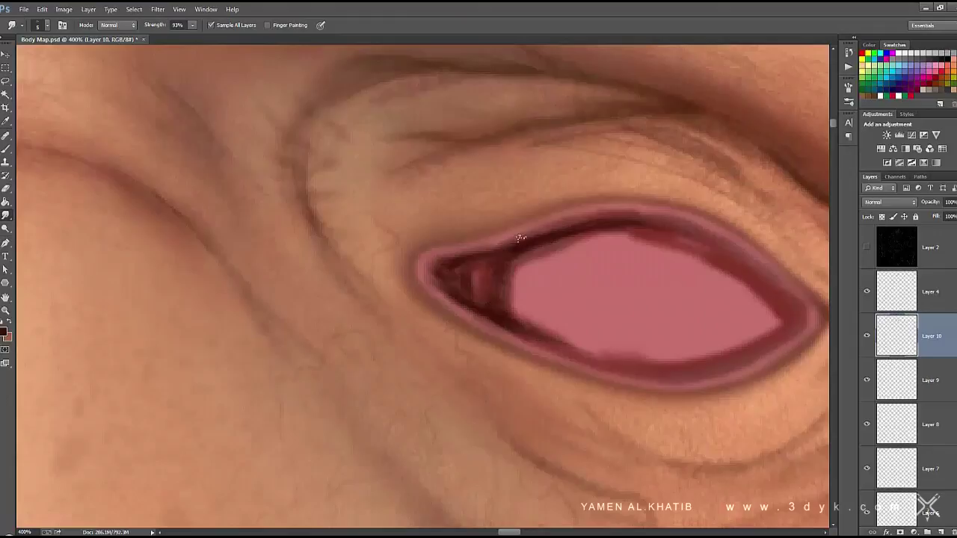
- Paint the inner eye corner darker red with a 6 px brush on Layer 10
left_click(4, 148)
right_click(565, 255)
left_click_drag(669, 453, 669, 477)
double_click(609, 396)
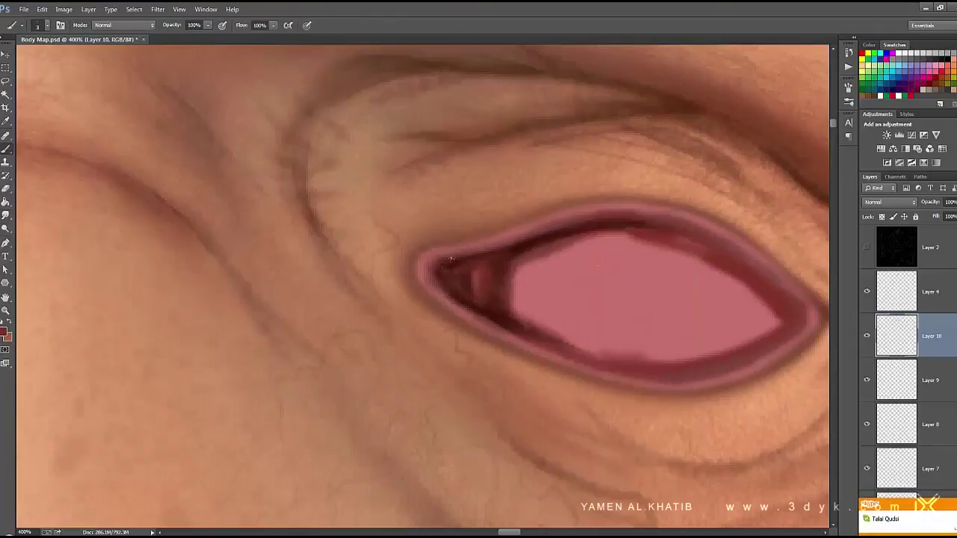
left_click_drag(434, 287, 477, 282)
- Darken the upper edge of the eye socket with a smaller brush and deeper red
key("bracketleft")
left_click(479, 276, "alt")
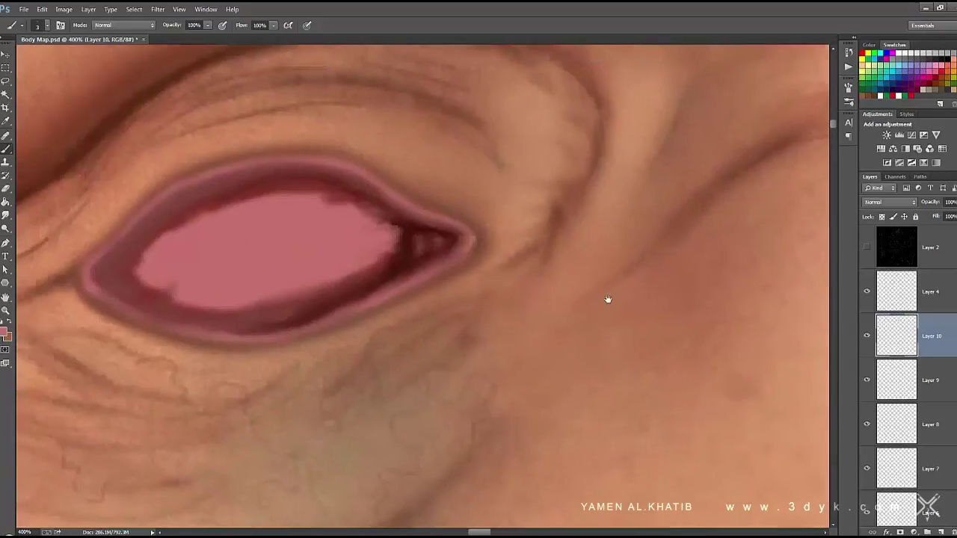
left_click_drag(391, 215, 379, 194)
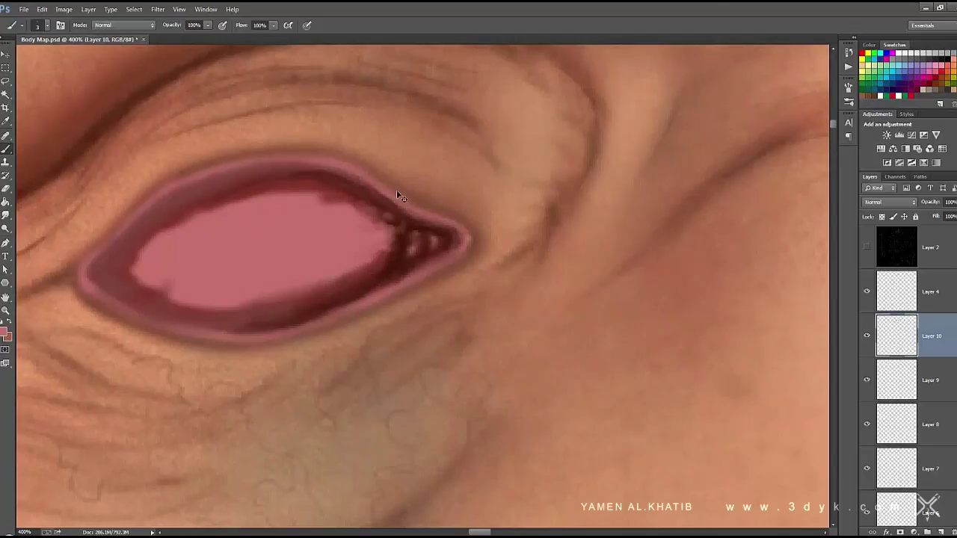
- Pan around the texture to check it, then save the Body Map file
scroll(396, 190, "down", 5)
scroll(396, 194, "up", 4)
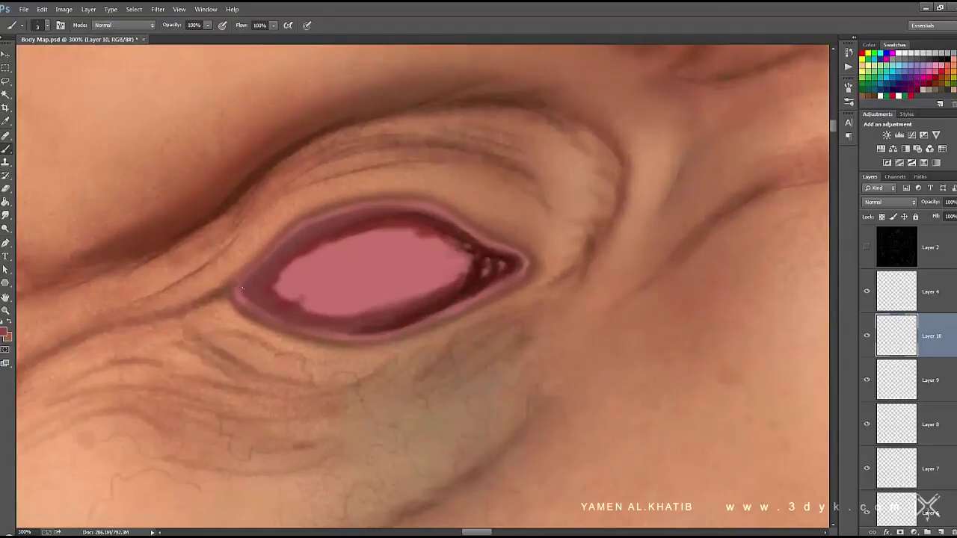
scroll(467, 234, "right", 5)
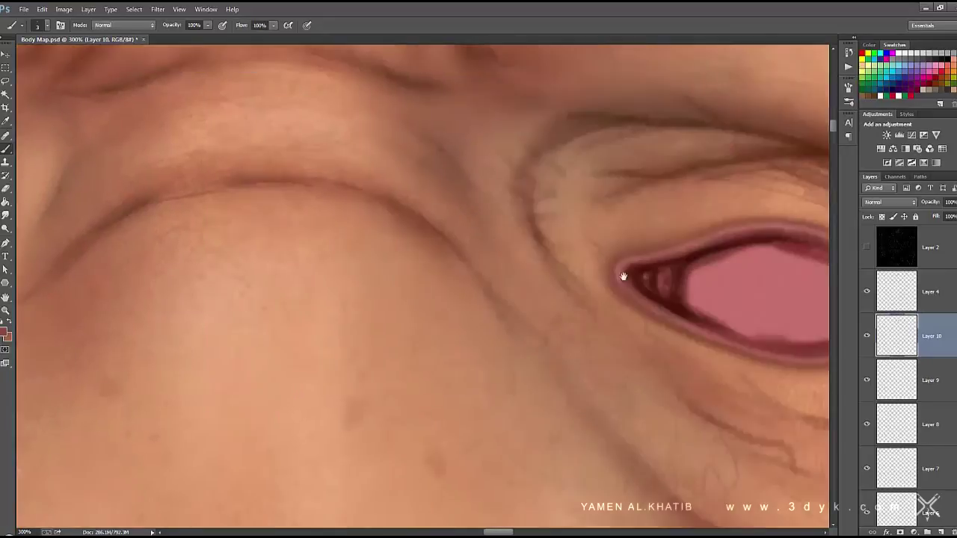
scroll(620, 274, "right", 5)
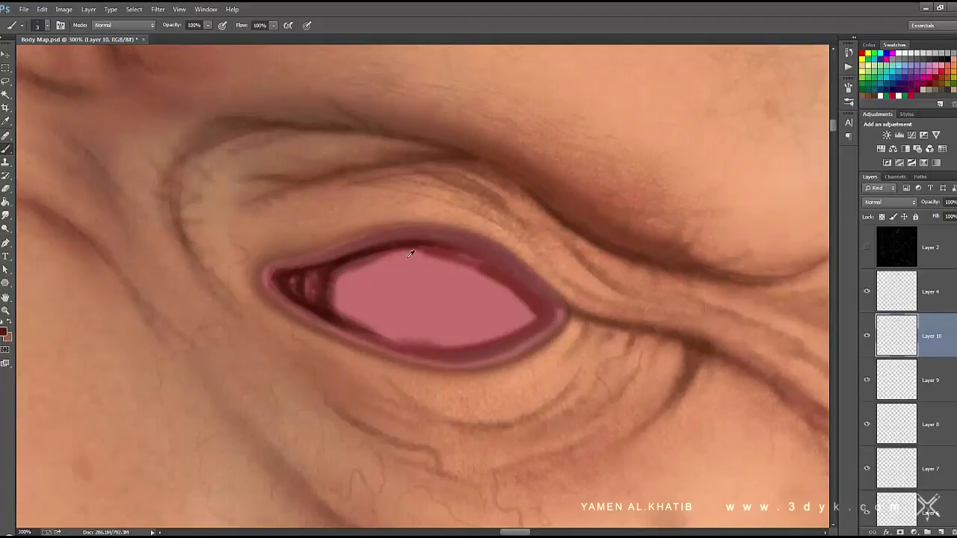
scroll(352, 254, "left", 10)
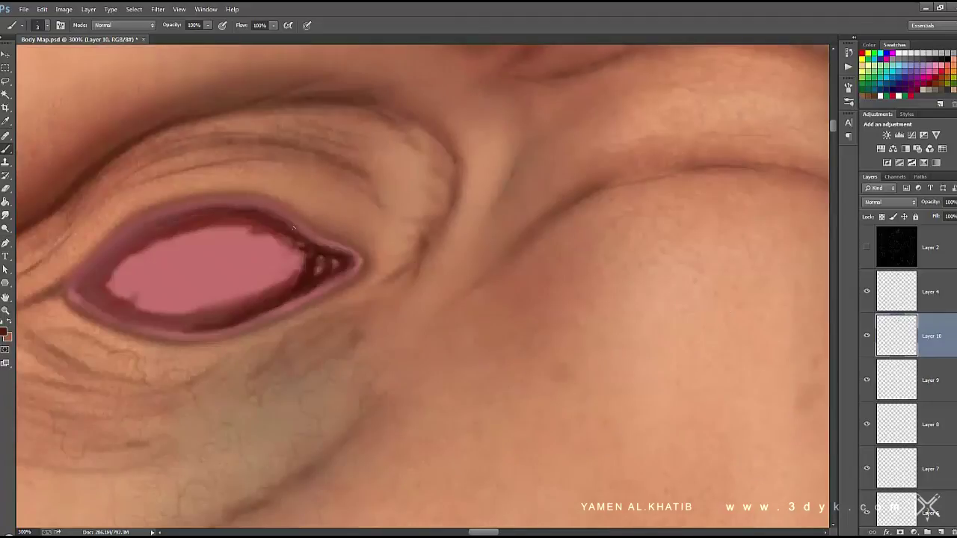
scroll(296, 238, "down", 6)
key("ctrl+s")
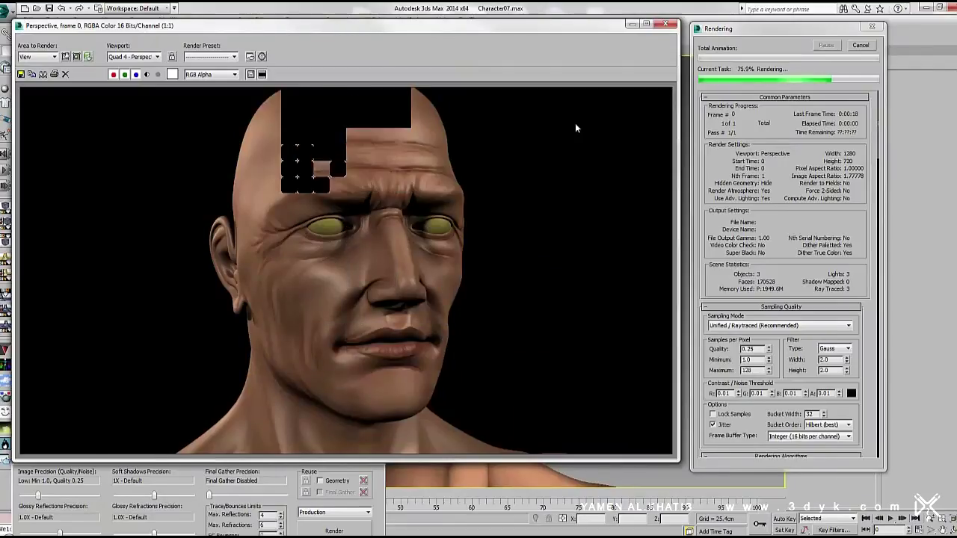
- Load a mental ray SSS Fast Skin material for the head and enable its Bump settings
left_click(665, 24)
key("m")
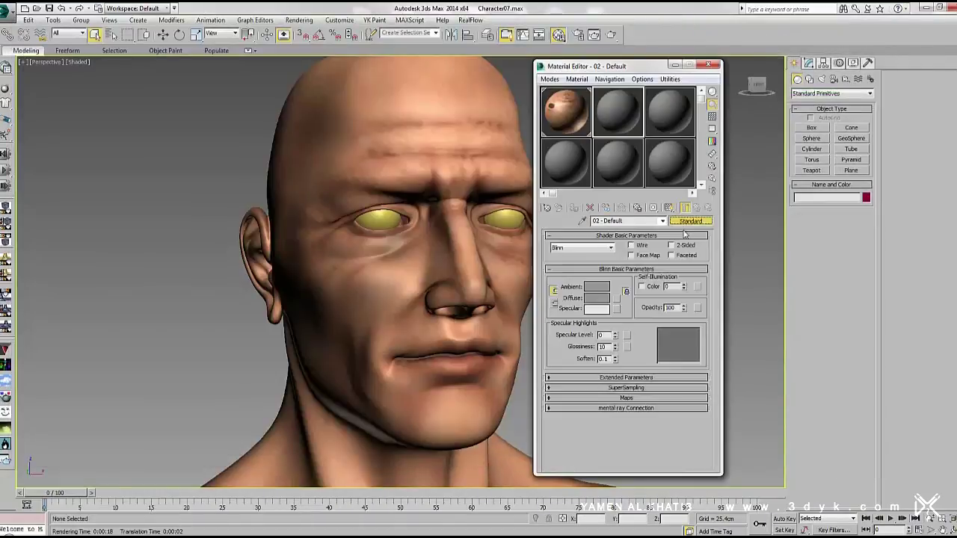
left_click(690, 220)
left_click(224, 147)
double_click(261, 361)
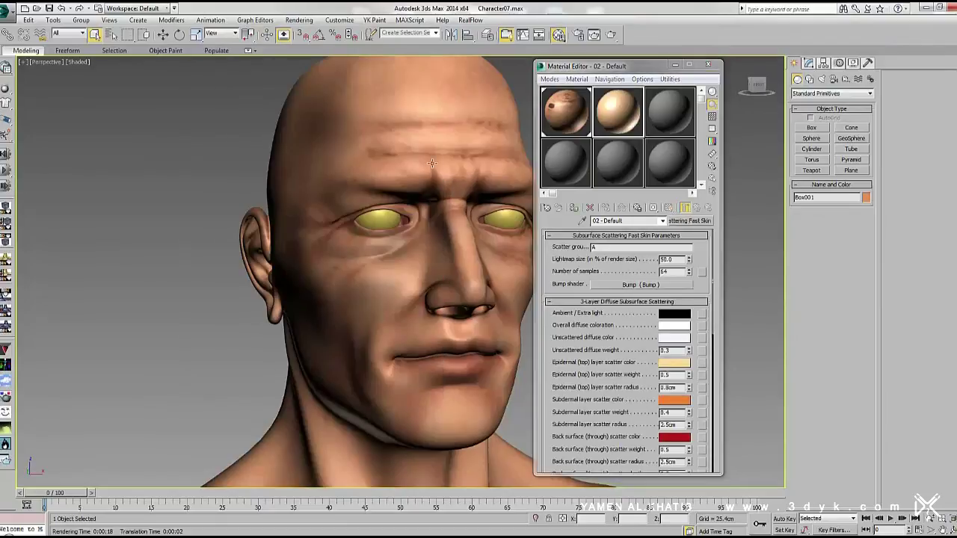
left_click(609, 102)
left_click(652, 292)
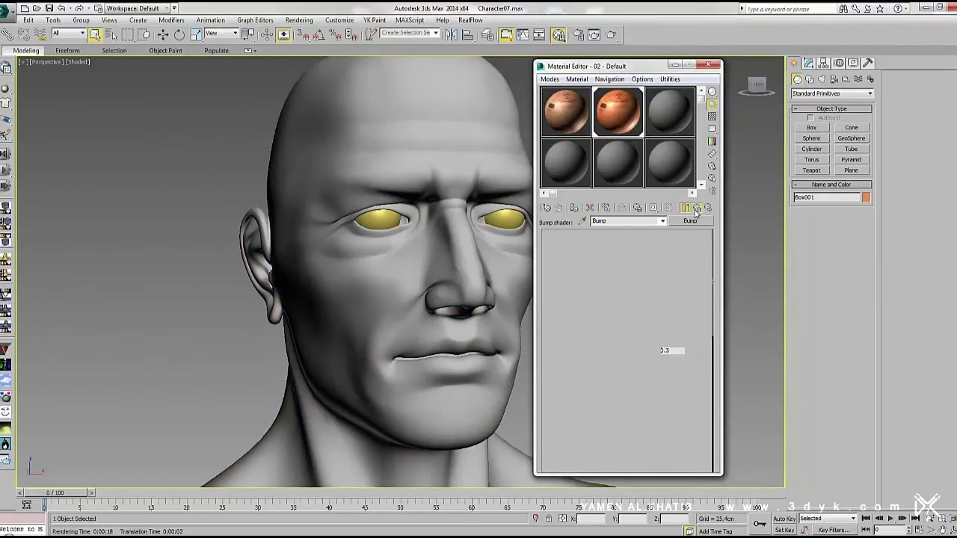
- Render the head with the skin material, then select the area omni light
scroll(574, 259, "down", 5)
scroll(677, 365, "up", 10)
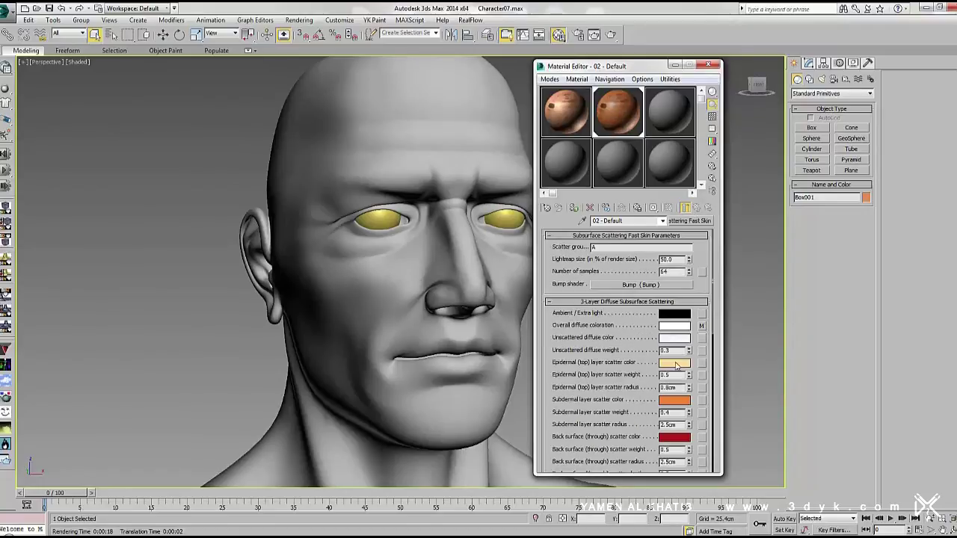
key("shift+q")
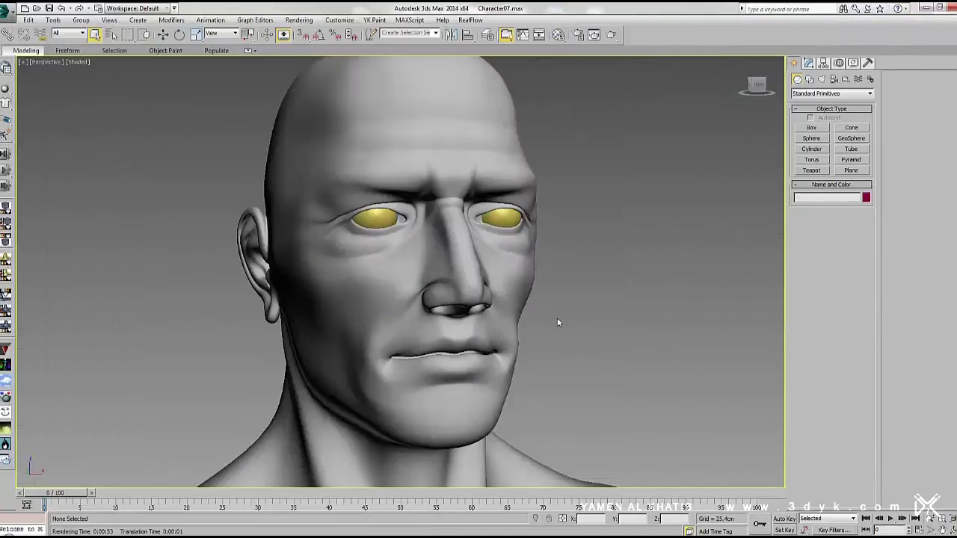
left_click(561, 351)
left_click(809, 63)
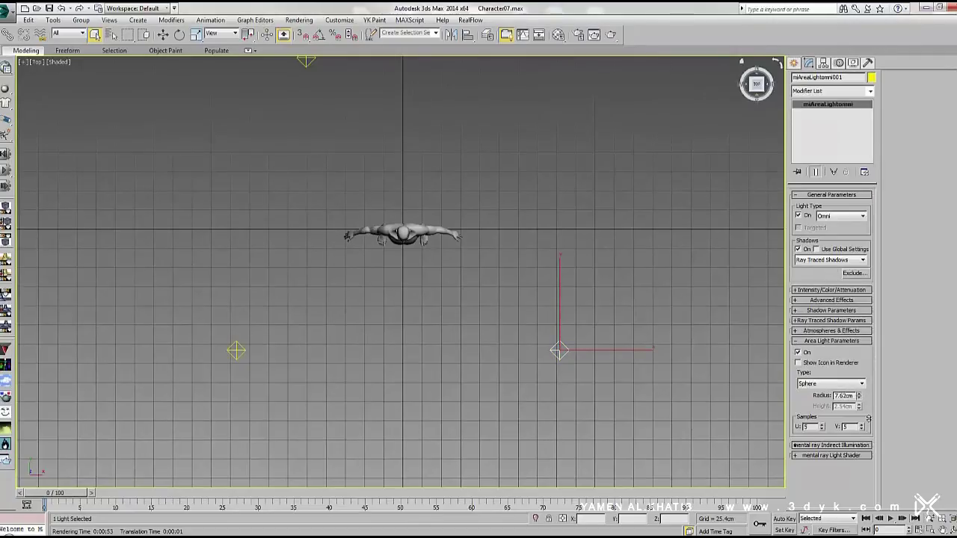
- Move the area omni lights closer to the head in the Top and Left views
left_click(237, 362)
key("w")
left_click_drag(236, 351, 242, 273)
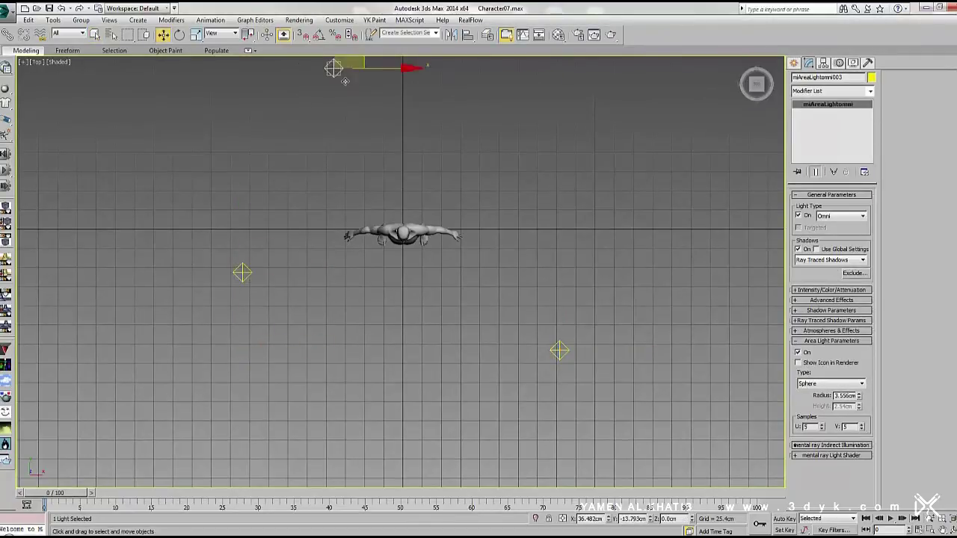
key("l")
left_click_drag(412, 143, 413, 191)
scroll(490, 274, "down", 3)
left_click(409, 246)
key("p")
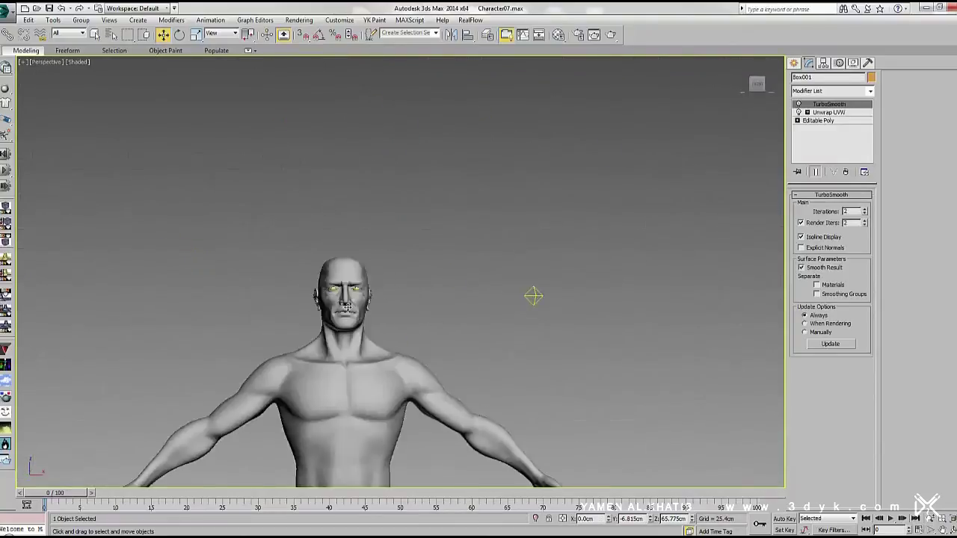
scroll(204, 296, "down", 5)
- Set the two area lights' intensity multipliers to 0.5 and 1.8 with white colour
left_click(204, 297)
left_click(845, 290)
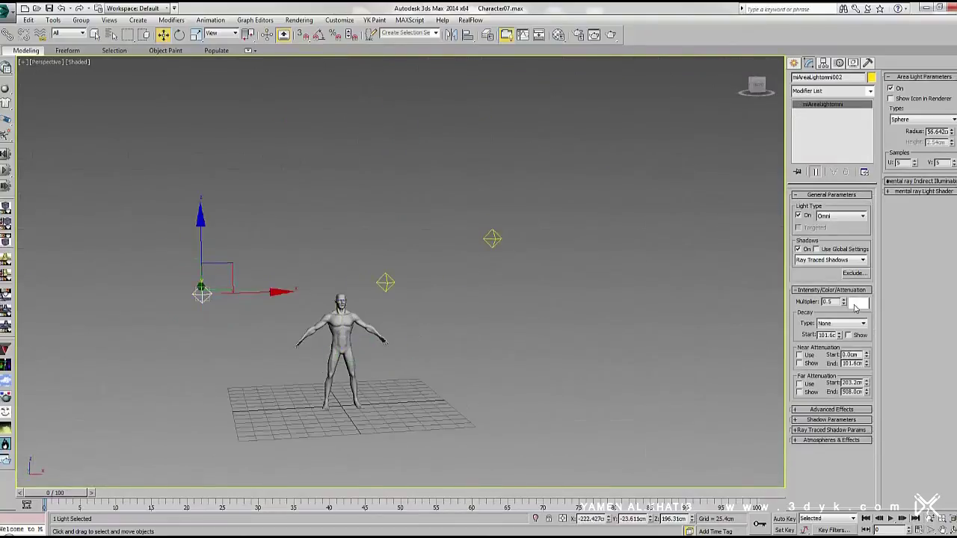
left_click(202, 294)
left_click(858, 302)
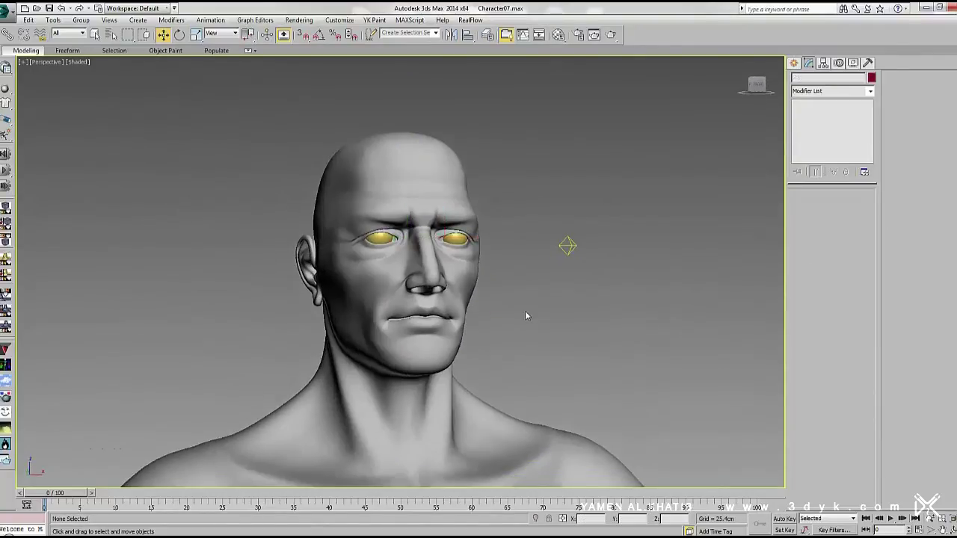
- Test-render, set skin scatter weights to 0.8 and Shininess #2 to 100, then re-render
key("shift+q")
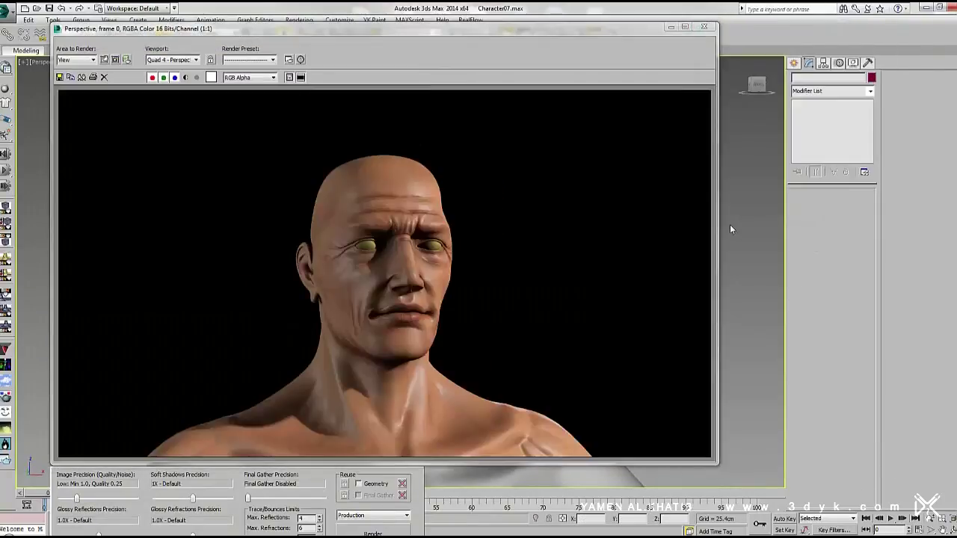
left_click(712, 26)
key("m")
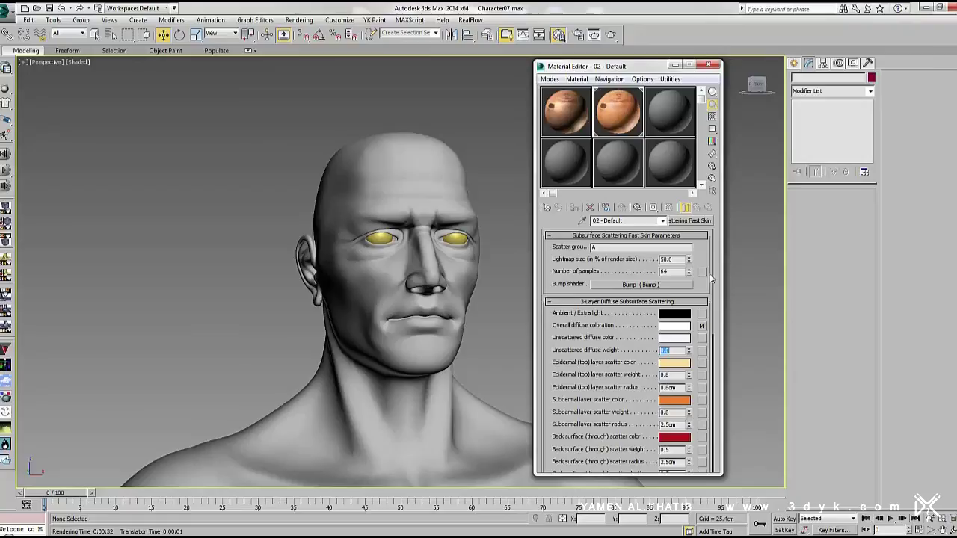
scroll(558, 433, "down", 2)
scroll(553, 385, "down", 2)
scroll(673, 367, "down", 2)
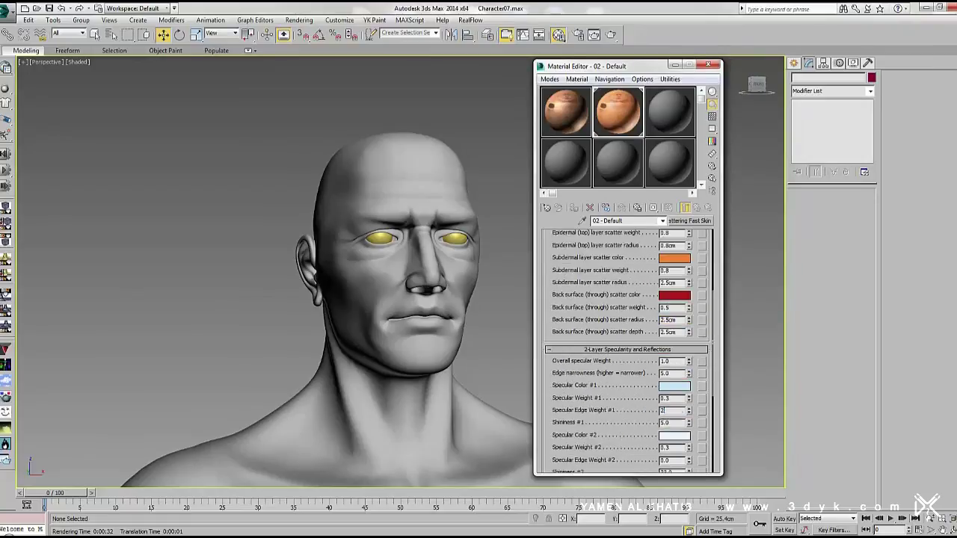
scroll(567, 452, "down", 3)
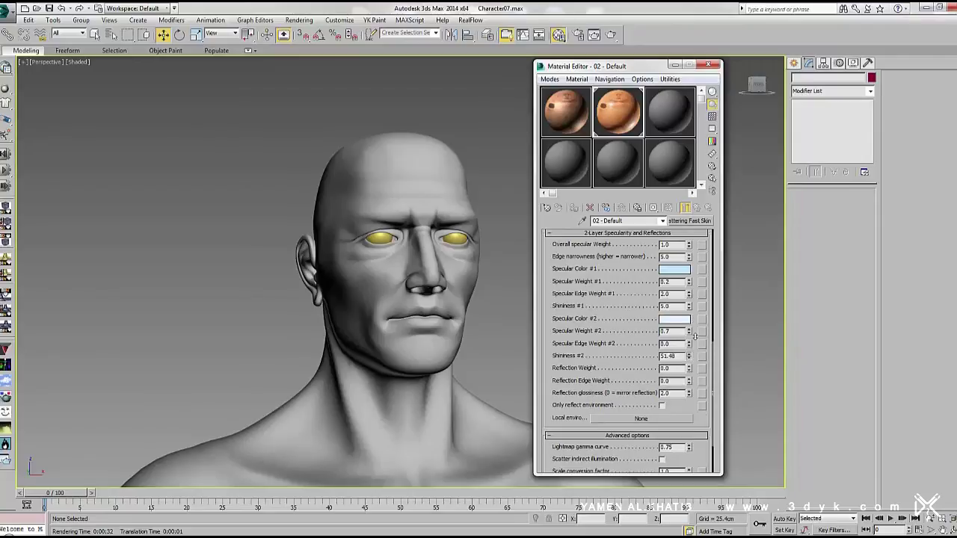
type("100")
left_click(614, 36)
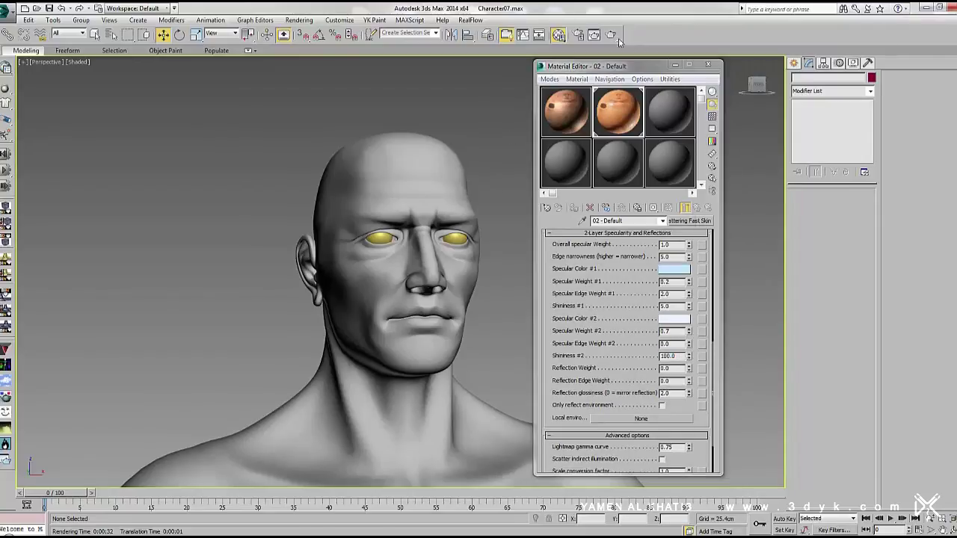